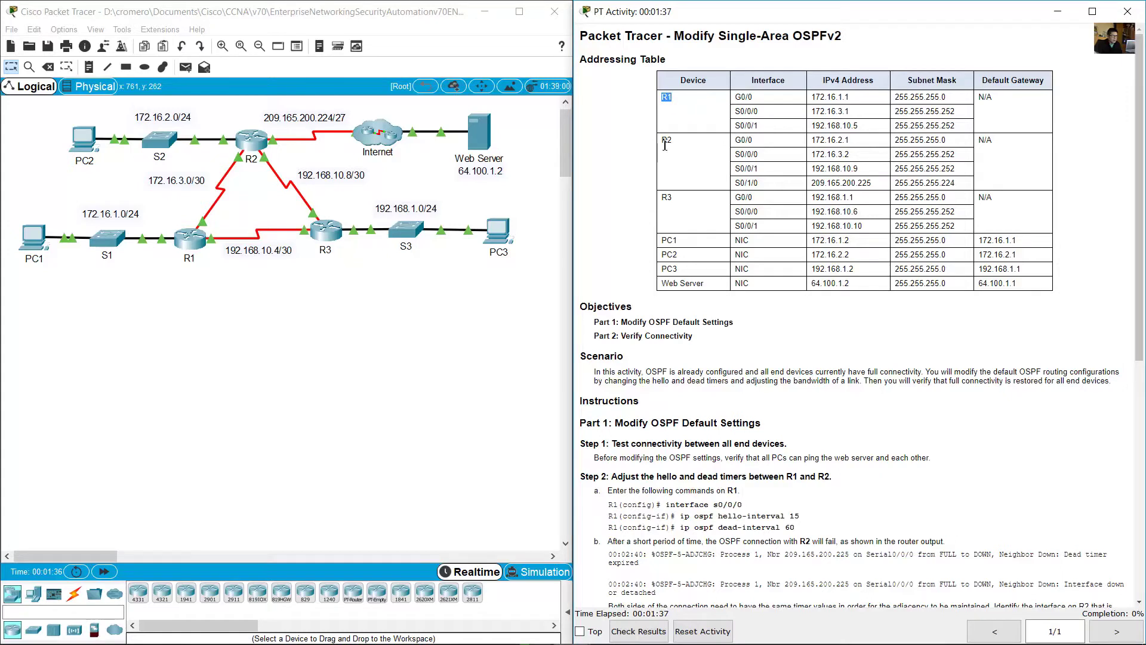
Step: Review the devices listed in the addressing table and compare them with the network topology
double_click(666, 140)
double_click(669, 240)
drag(667, 269, 716, 287)
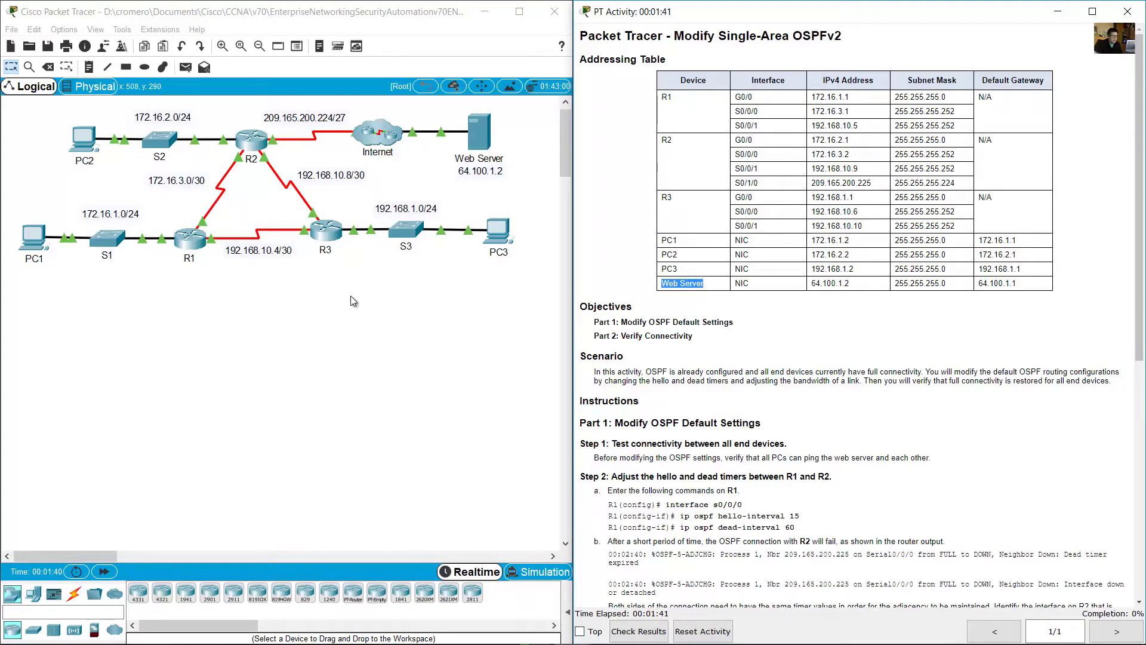
drag(334, 361, 217, 122)
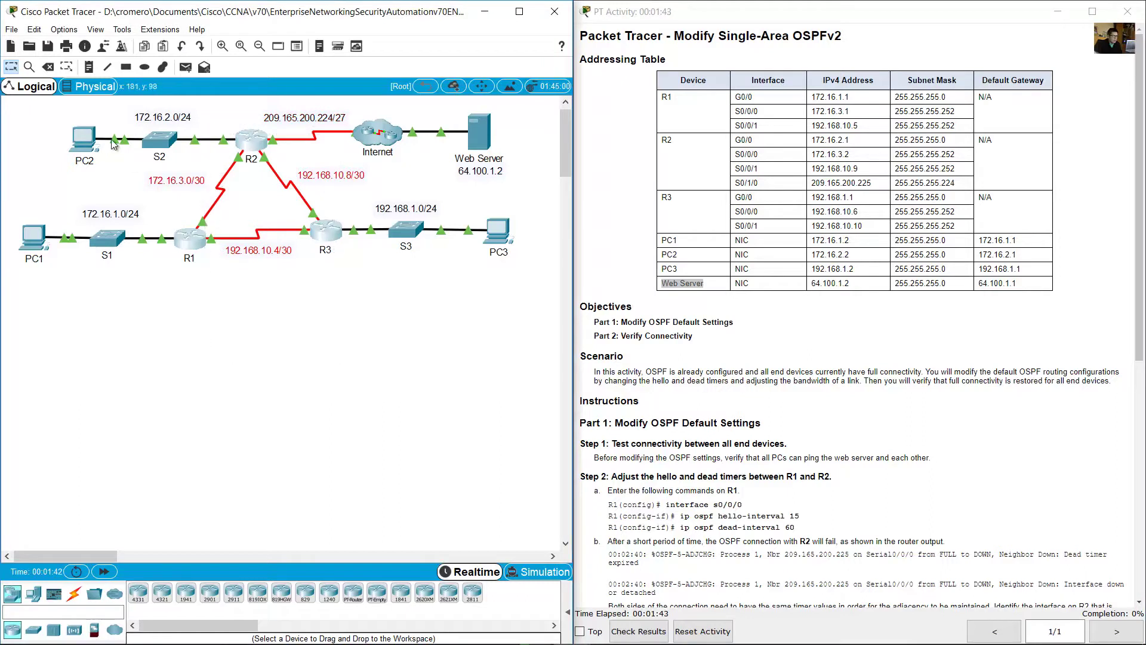
click(50, 128)
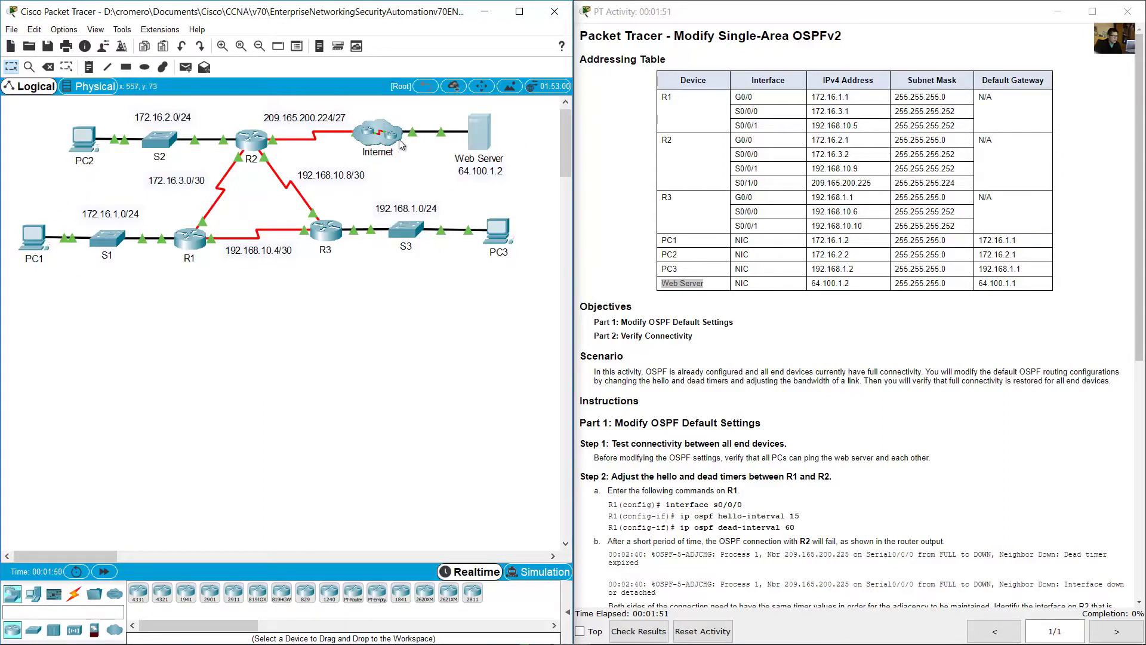
click(798, 302)
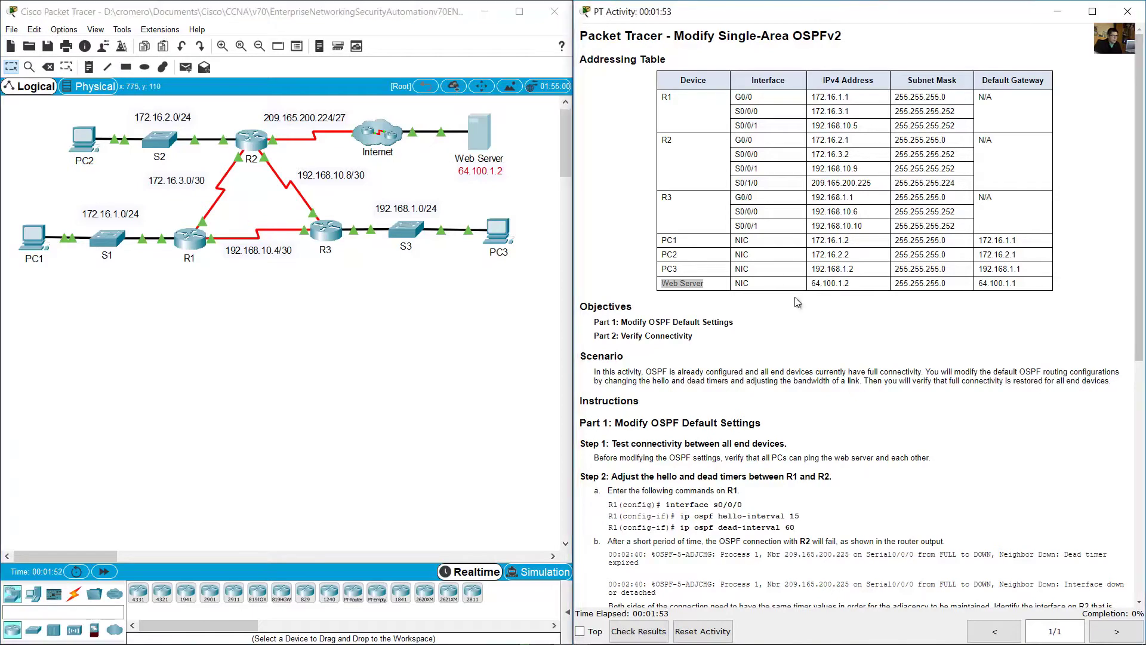
Step: Read the Part 1 instructions on testing connectivity between all end devices before modifying OSPF
scroll(798, 302, down, 5)
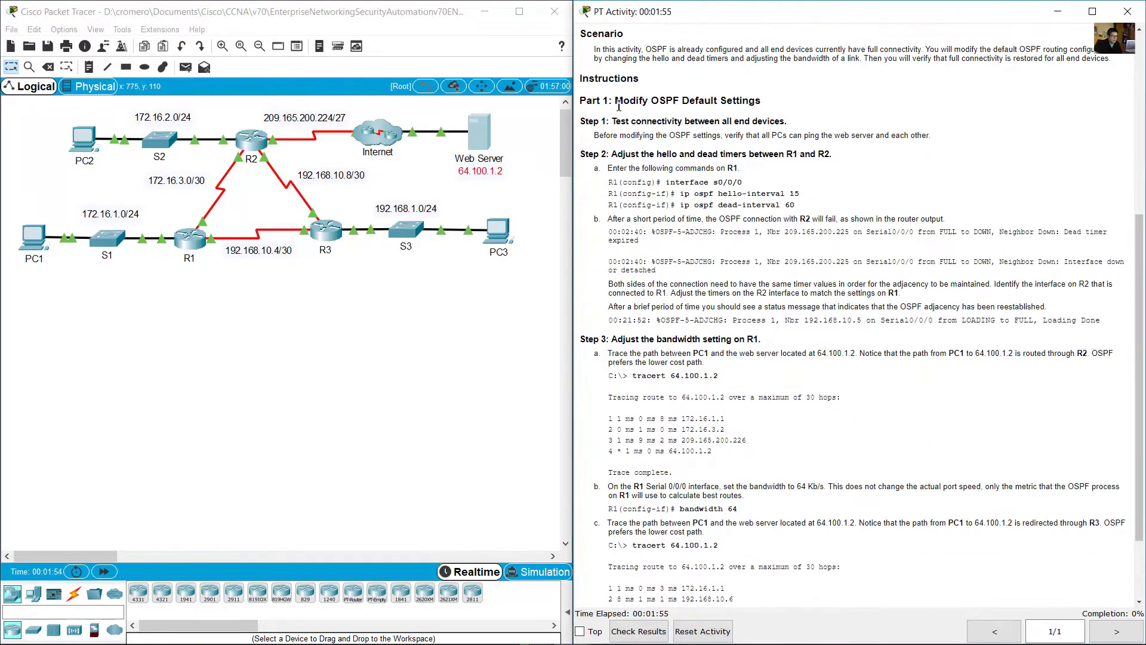
drag(617, 106, 769, 104)
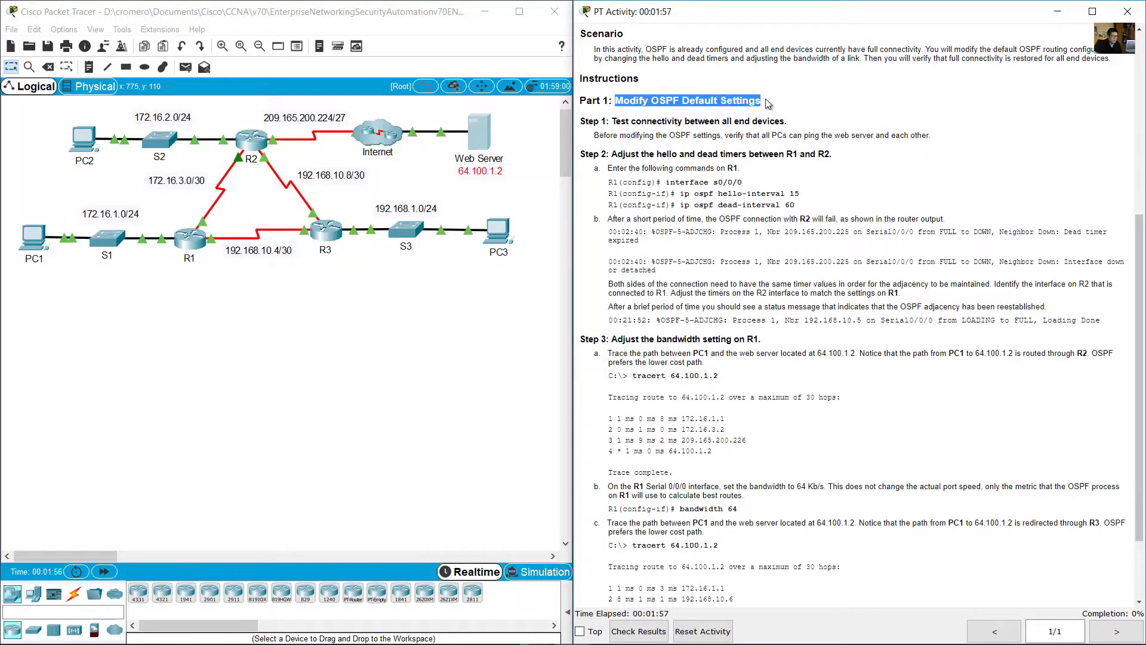
scroll(791, 115, down, 1)
drag(617, 53, 784, 51)
drag(596, 64, 928, 62)
click(332, 327)
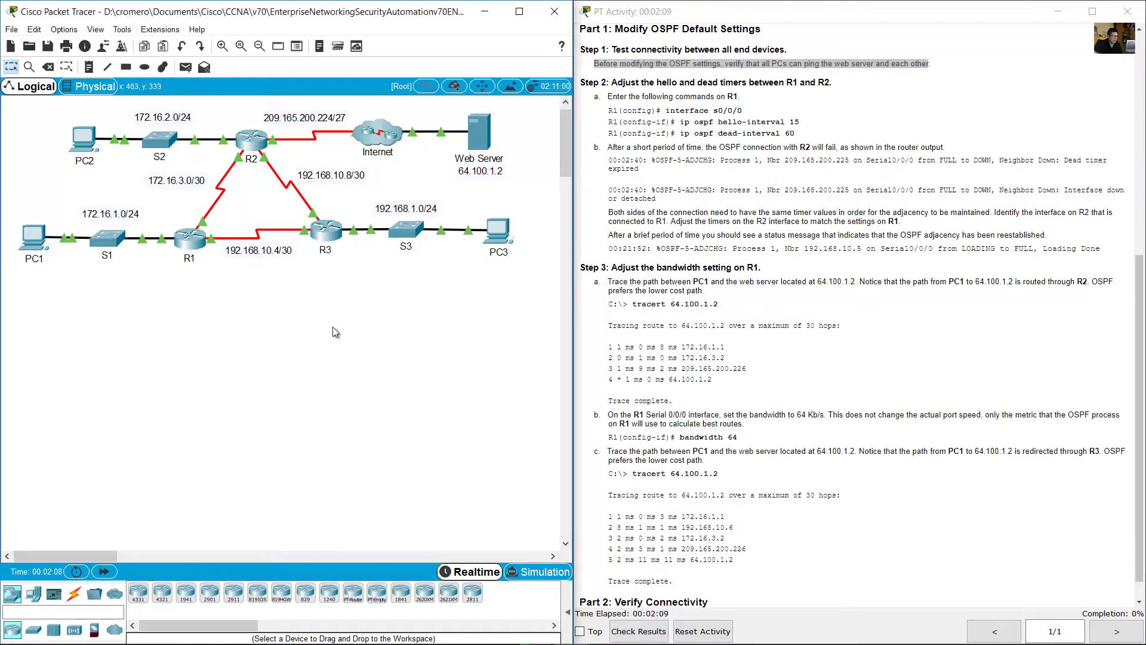
Step: Open PC1's Command Prompt and arrange its window below the topology
click(36, 243)
drag(619, 144, 231, 292)
click(272, 367)
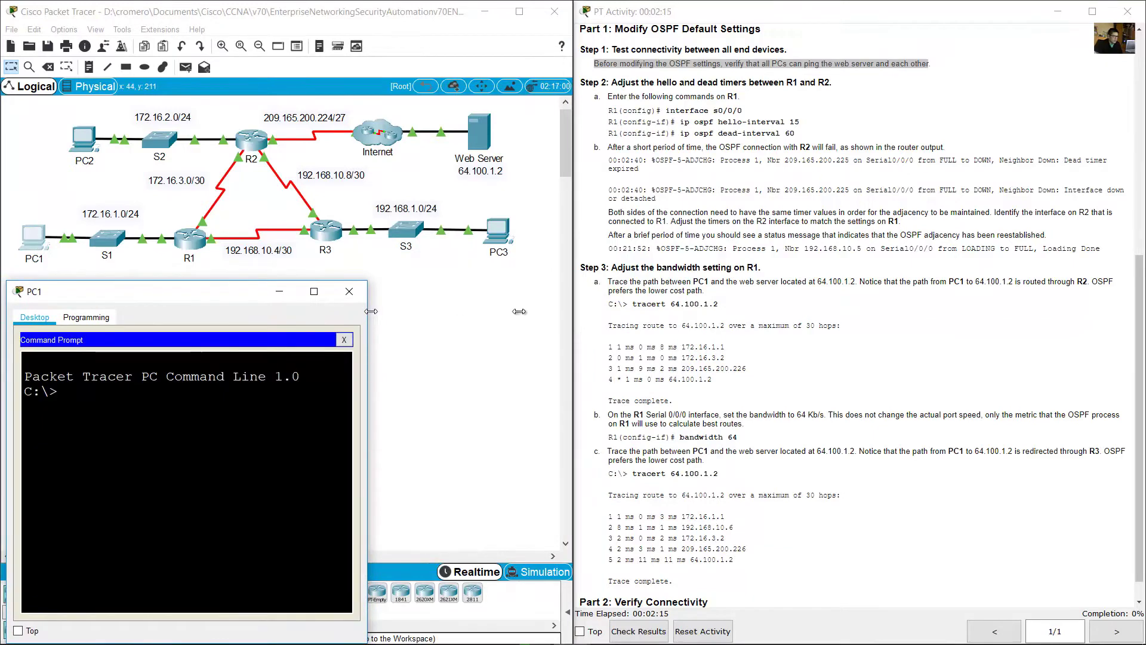
Step: Look up PC2's address in the addressing table and ping 172.16.2.2 from PC1
text(ping)
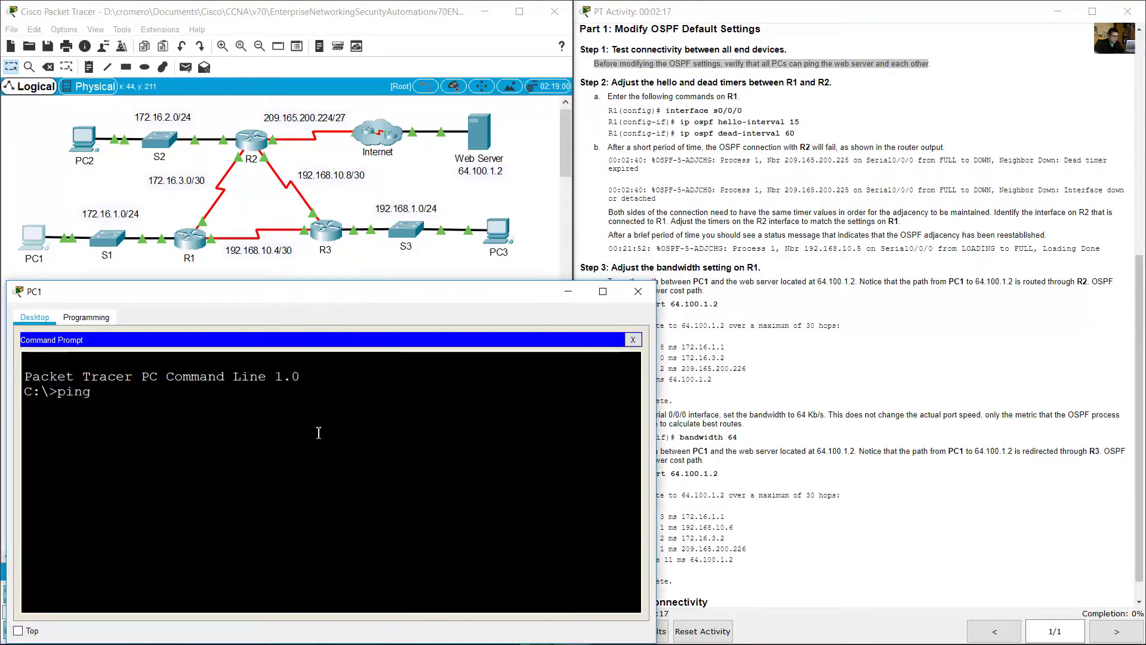
click(803, 301)
scroll(793, 253, up, 5)
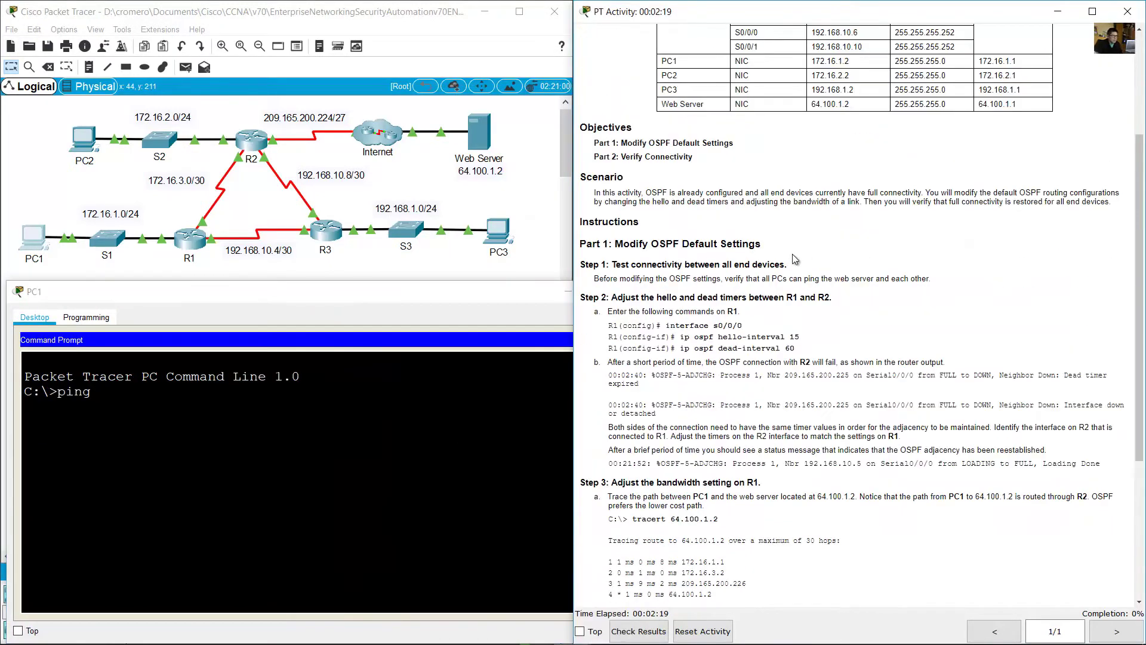
drag(684, 184, 673, 184)
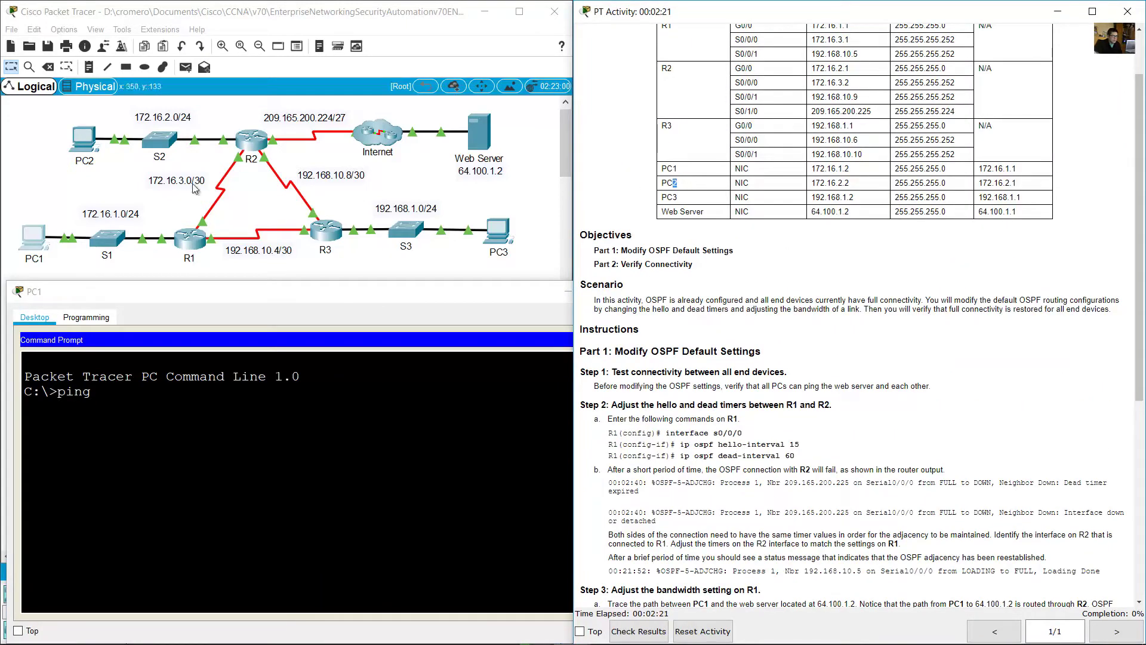
click(27, 202)
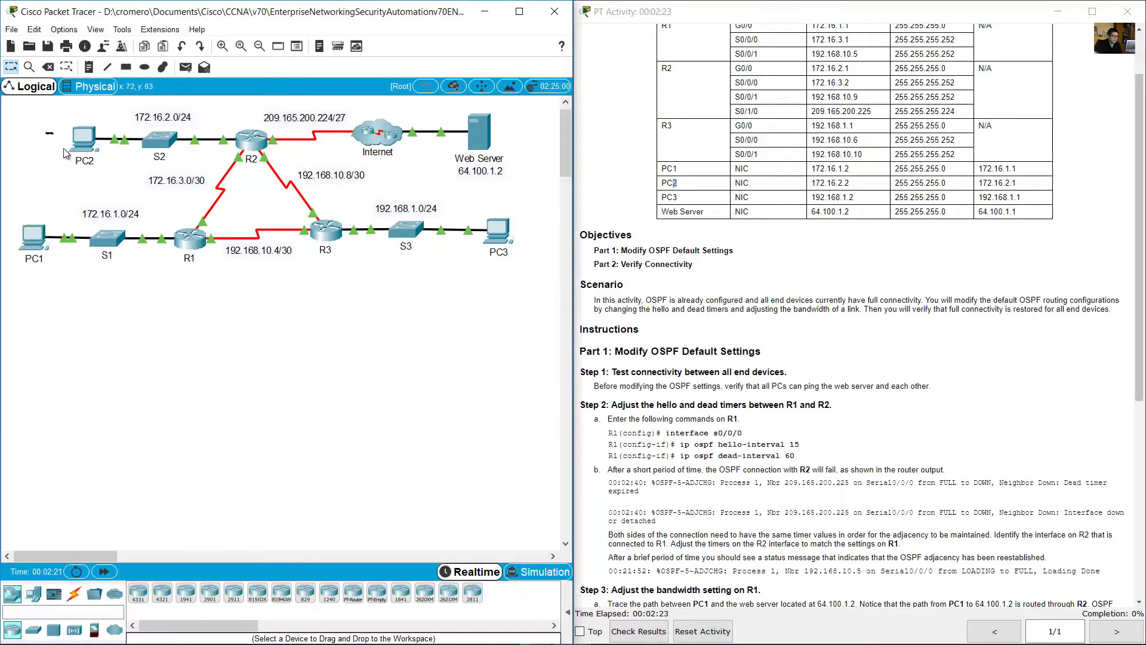
click(817, 186)
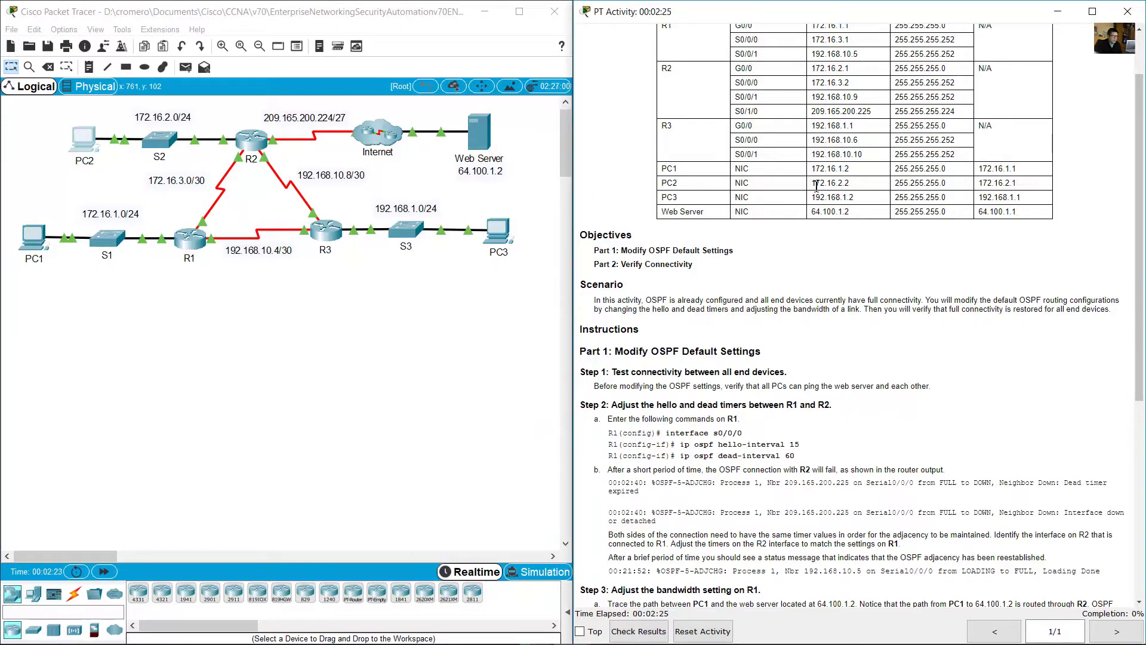
drag(817, 186, 855, 186)
click(28, 239)
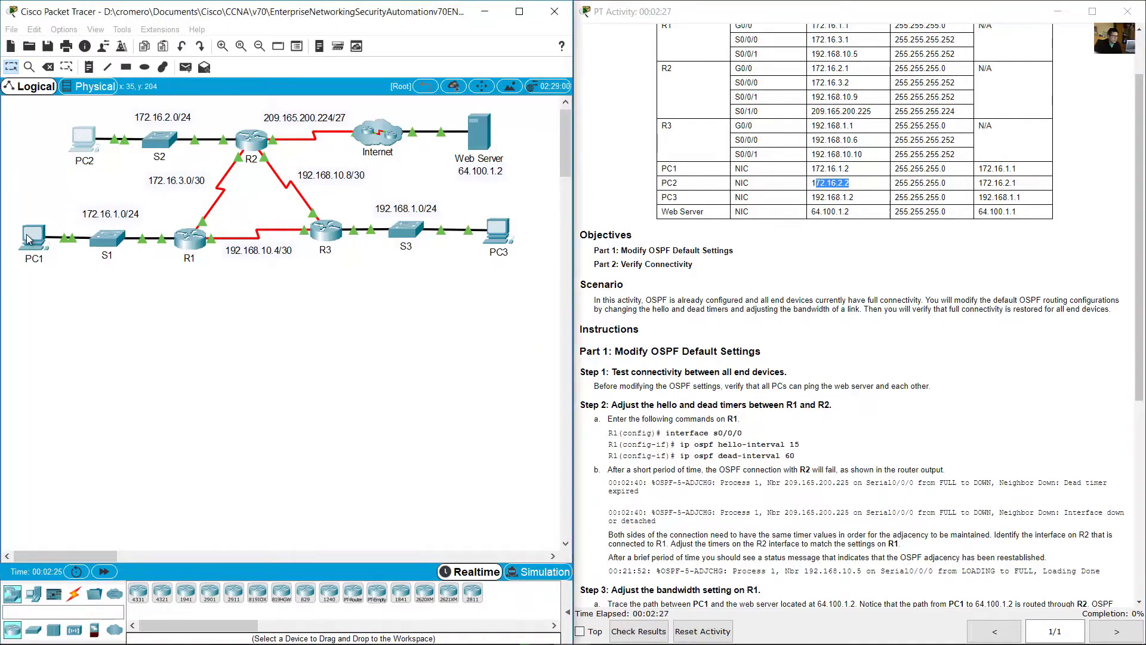
text(172.)
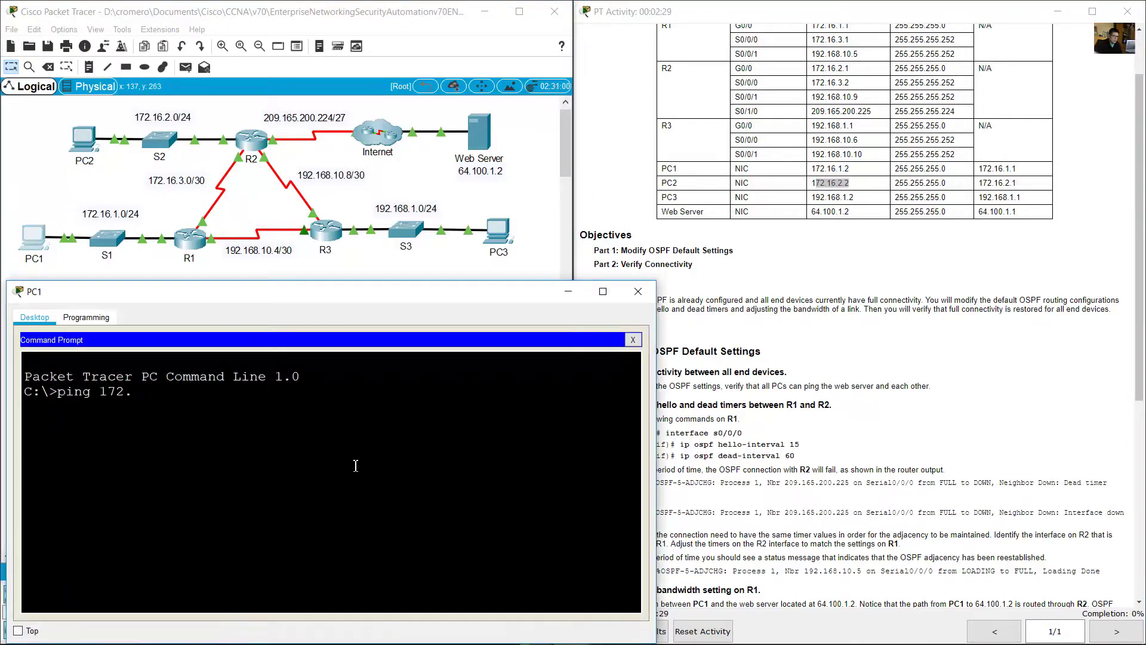
text(16.2.2)
key(Return)
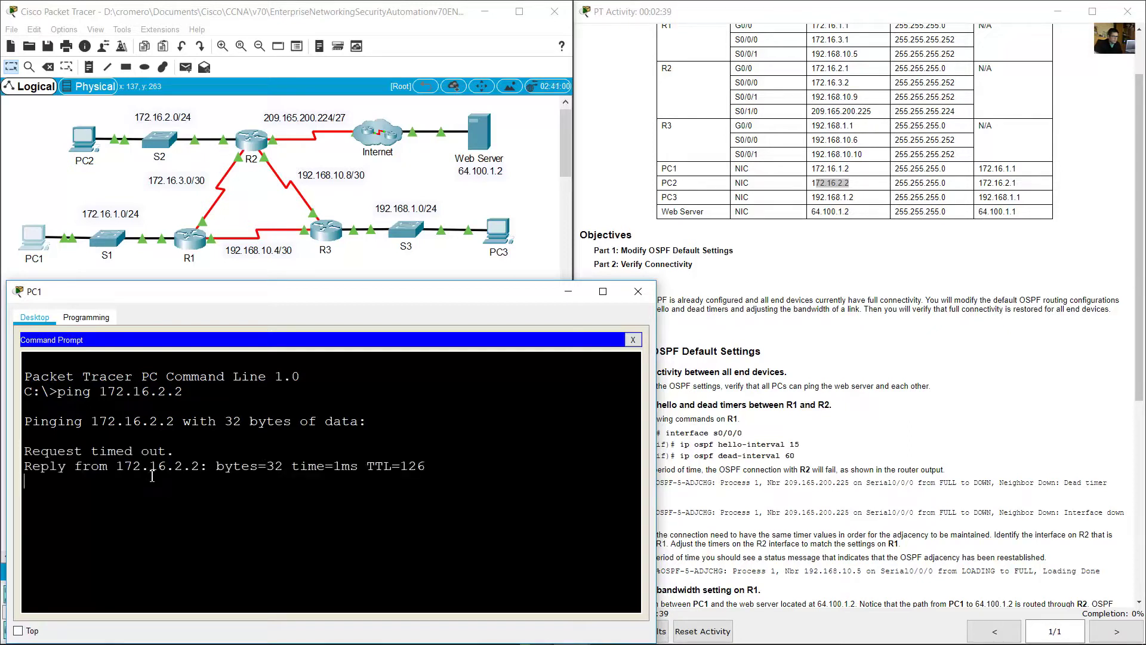
drag(32, 467, 408, 496)
click(391, 518)
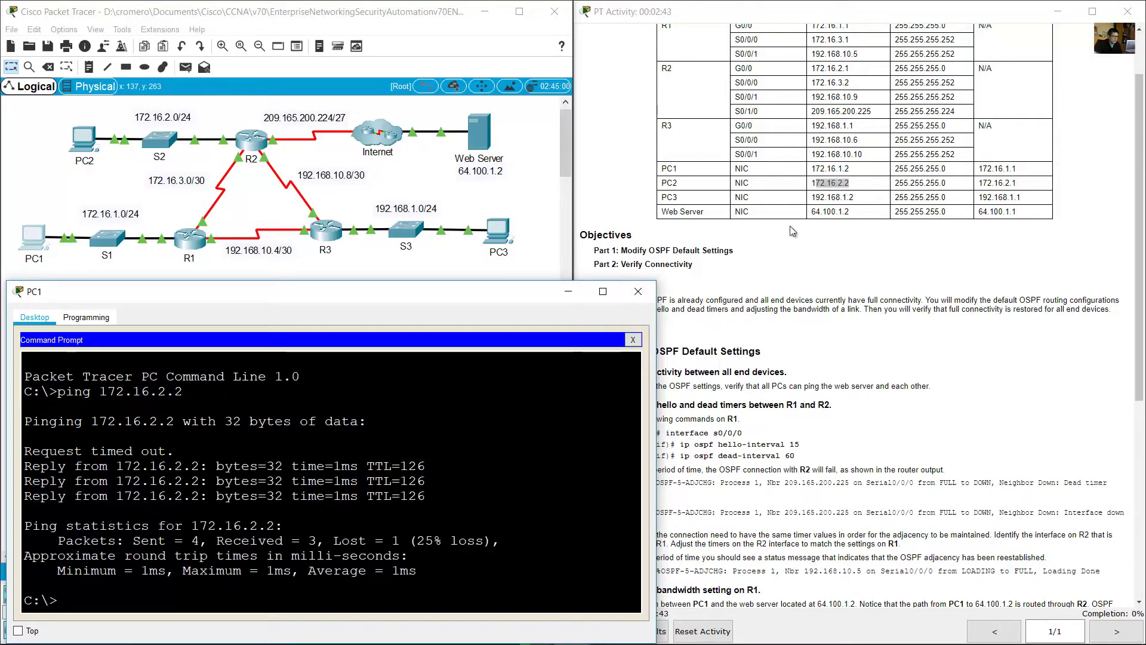
Step: Look up PC3's address in the addressing table and ping 192.168.1.2 from PC1
click(809, 225)
click(22, 232)
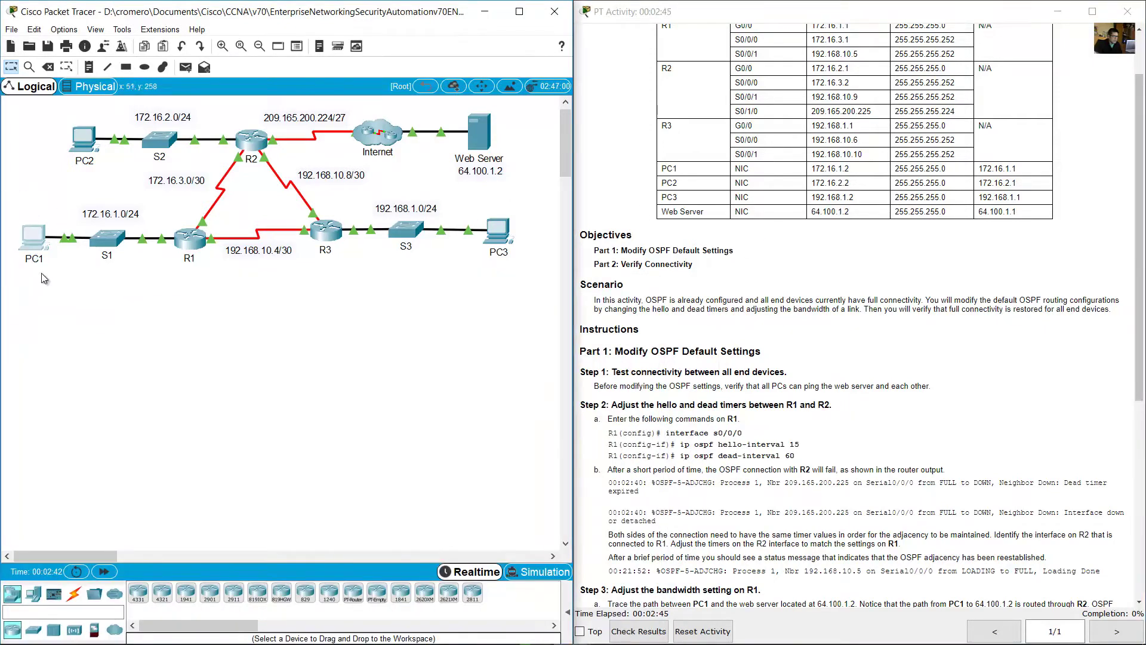
drag(533, 201, 485, 284)
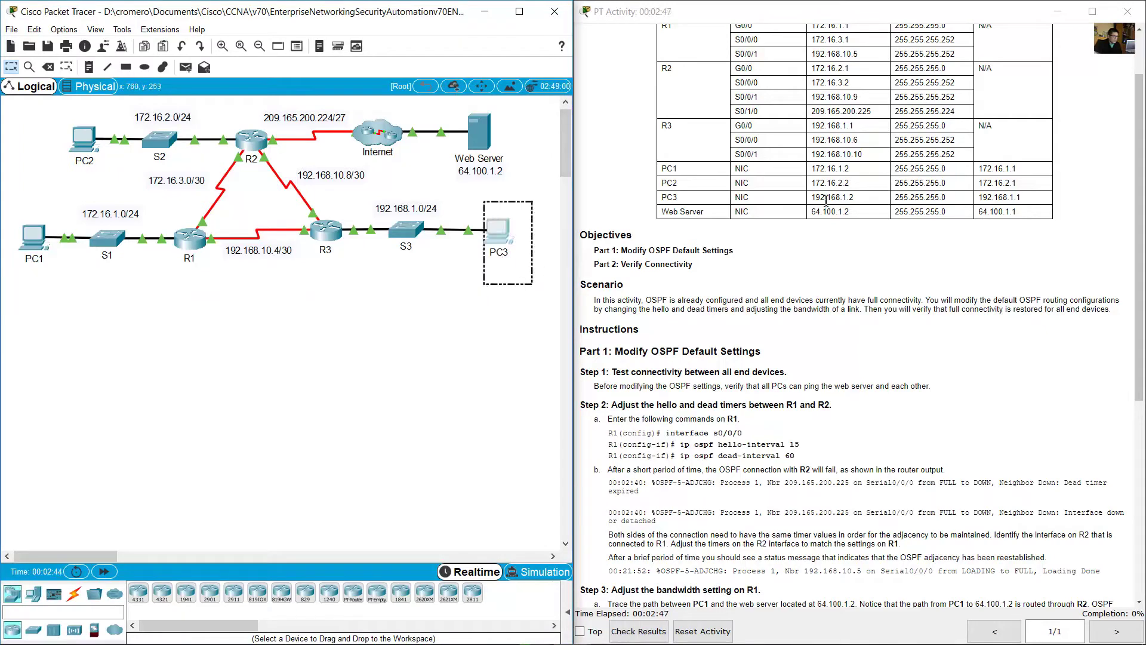
double_click(669, 197)
drag(812, 199, 859, 199)
click(31, 254)
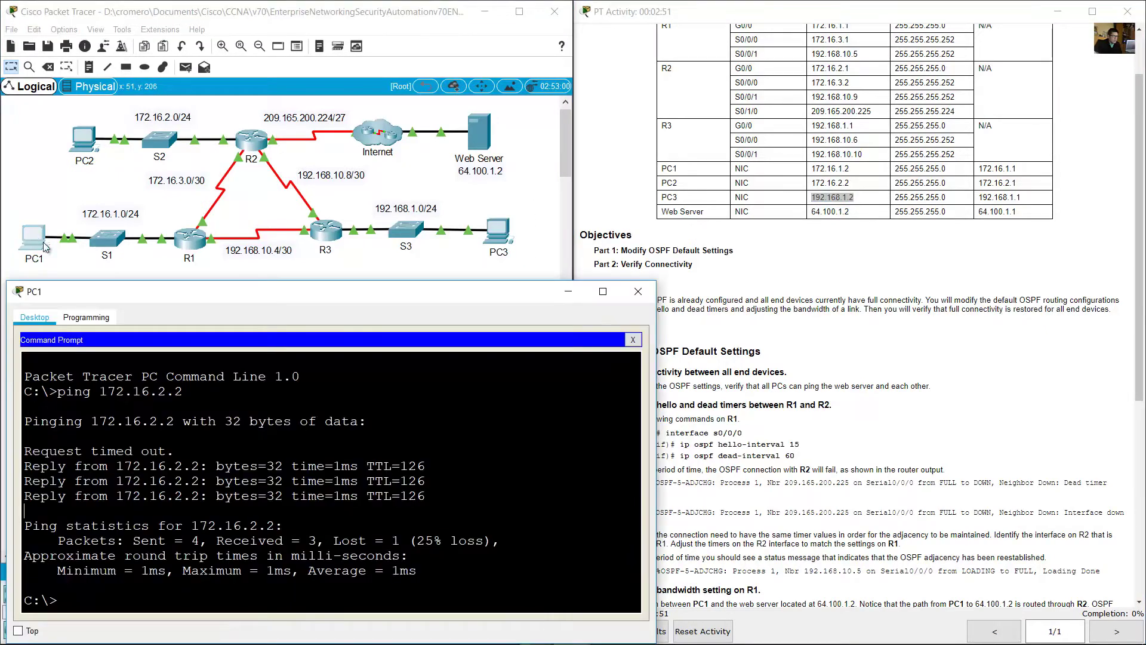
key(Up)
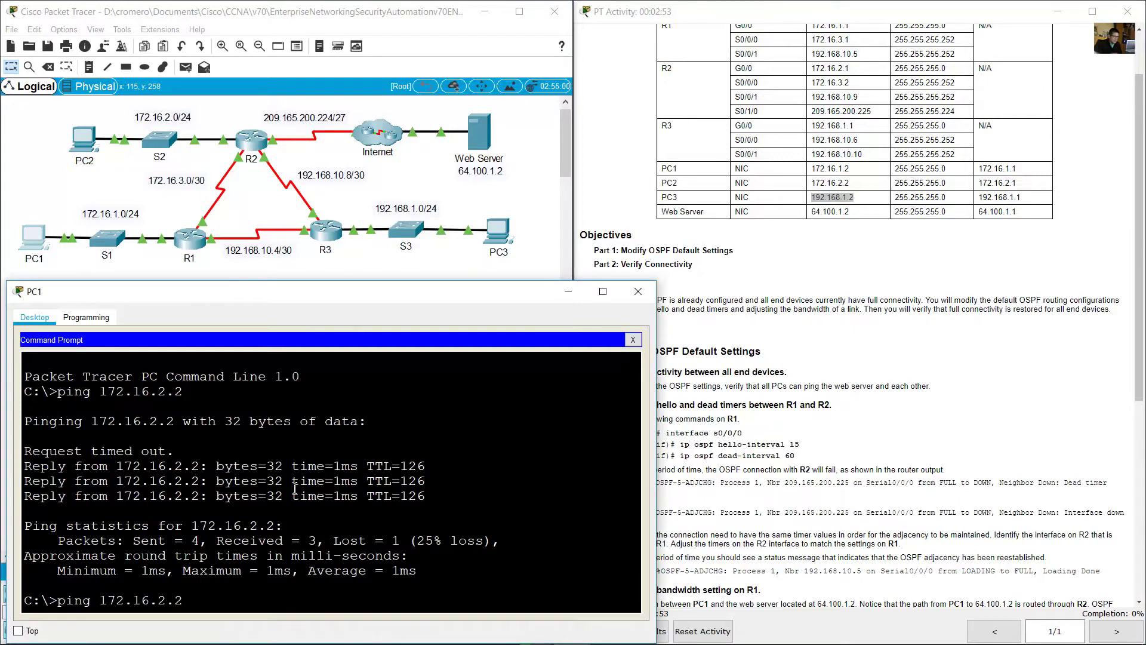
key(BackSpace)
text(92.168)
key(BackSpace)
text(1)
key(Return)
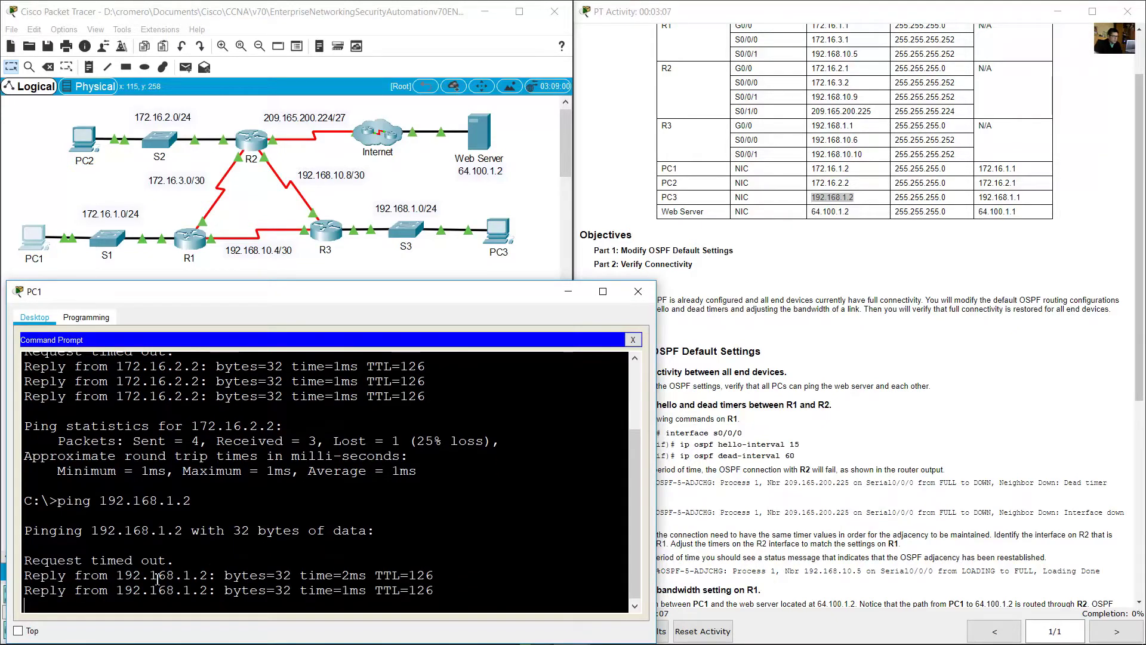
drag(44, 457, 442, 501)
key(ctrl+c)
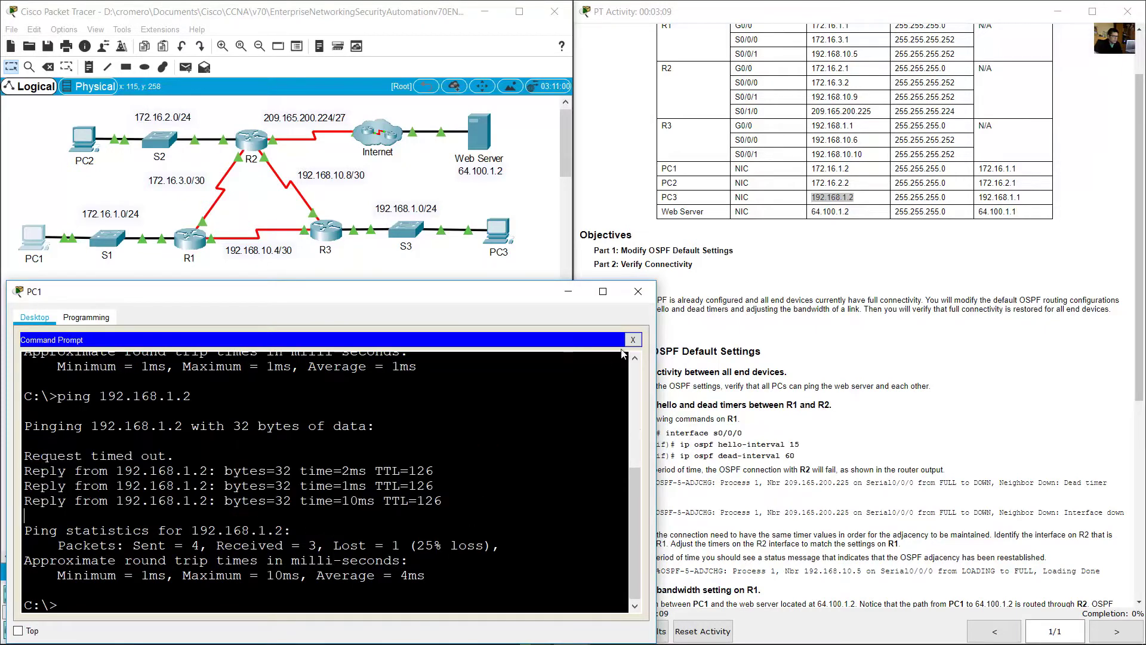
Step: Look up the Web Server's address in the addressing table and ping 64.100.1.2 from PC1
click(475, 211)
click(476, 209)
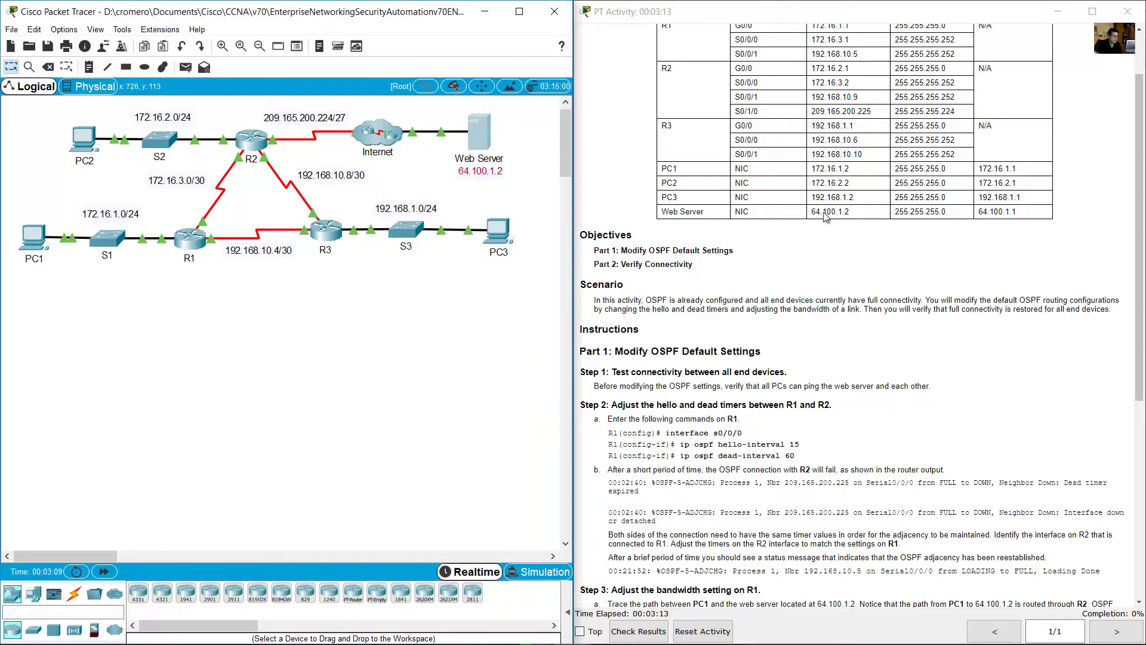
click(678, 215)
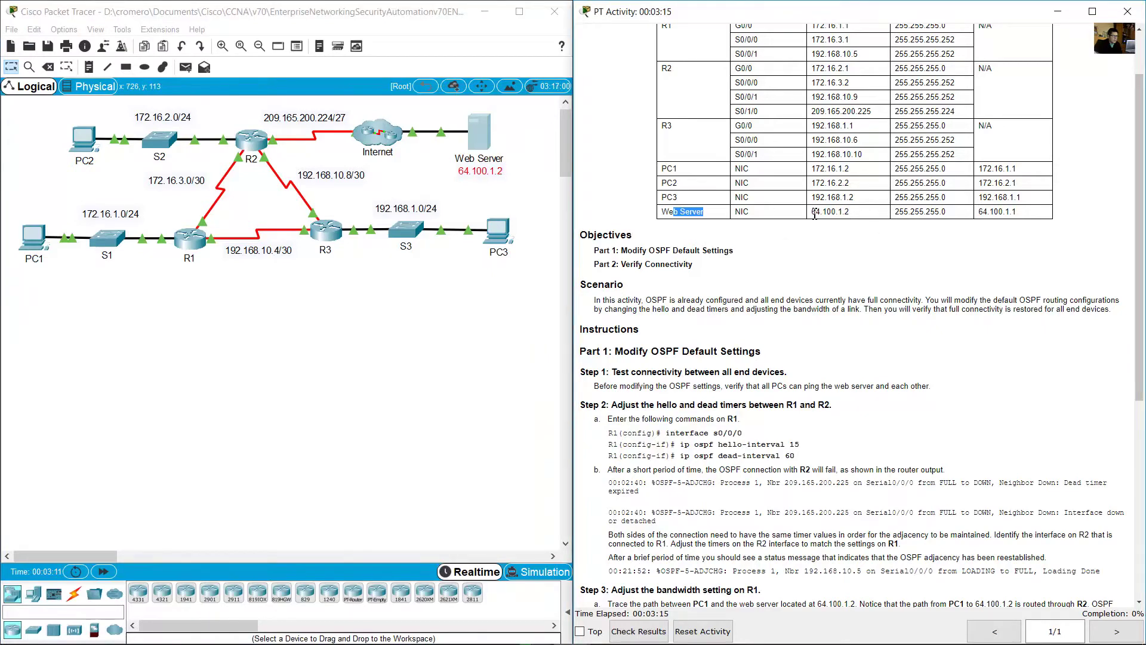
drag(813, 213, 852, 213)
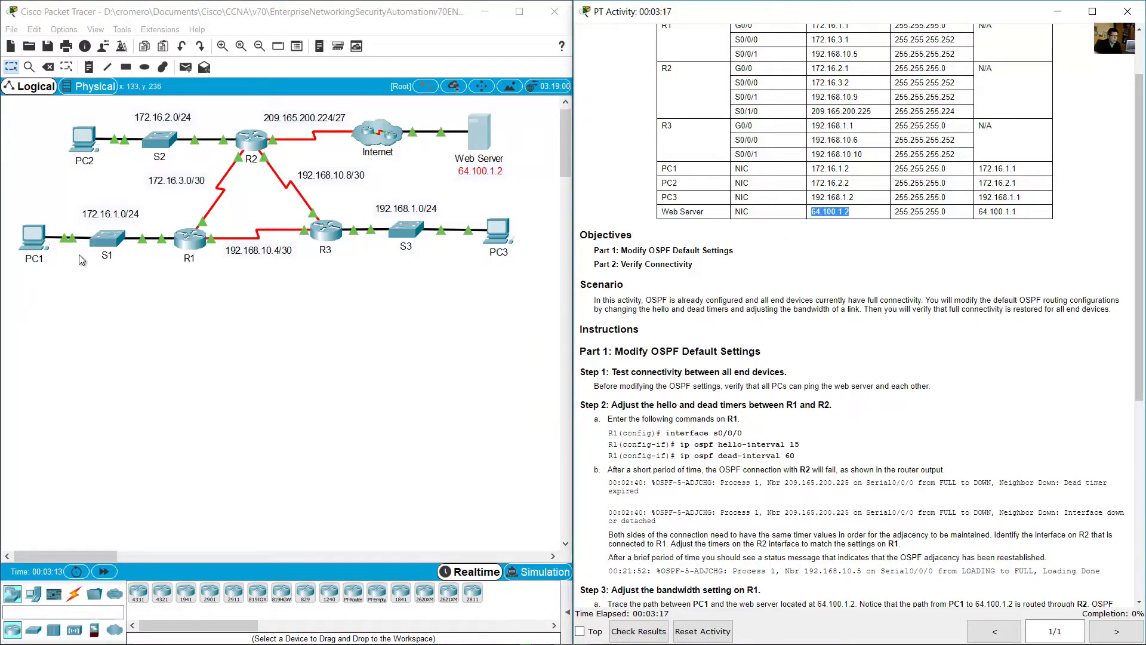
click(35, 238)
text(p)
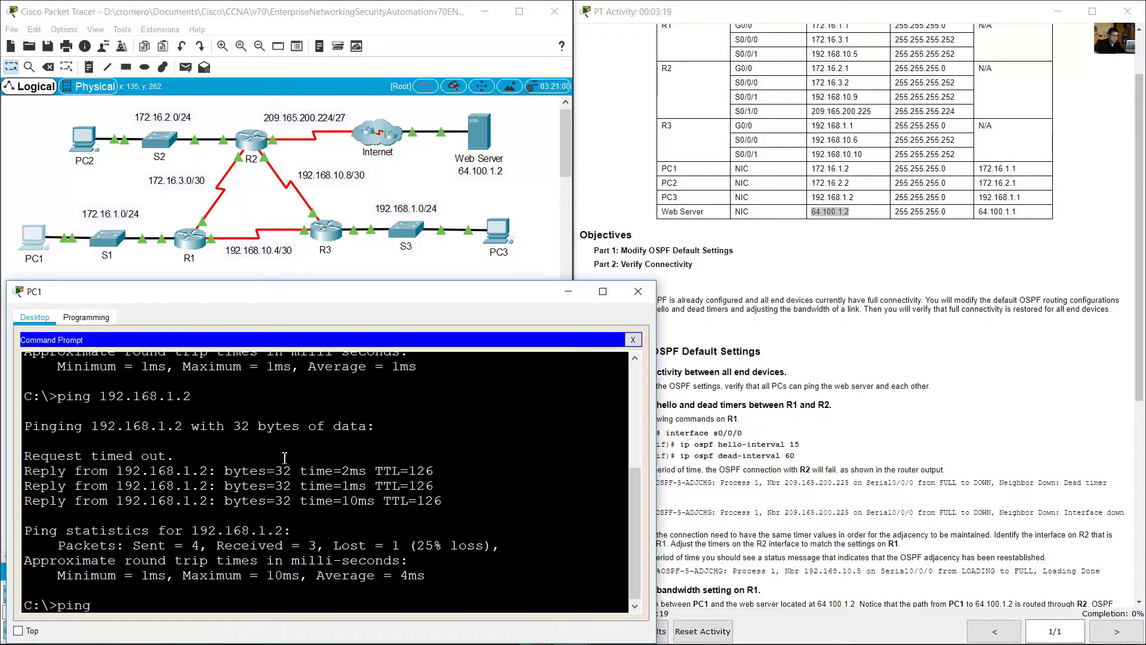
text(ing 64.100.1.2)
key(Return)
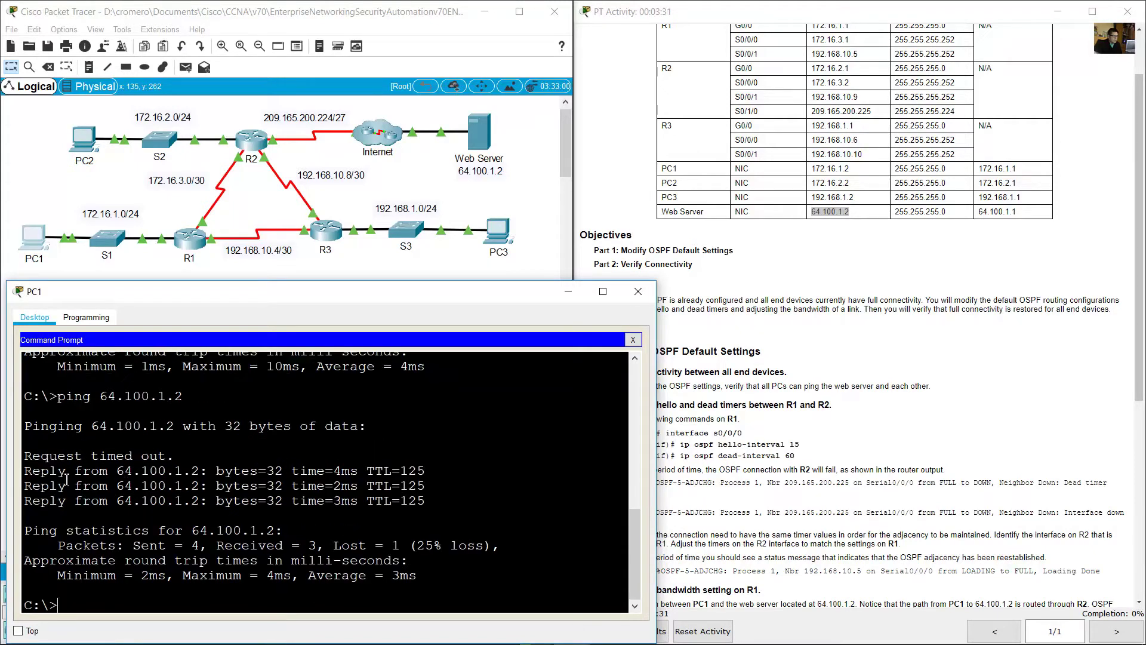
drag(23, 472, 400, 505)
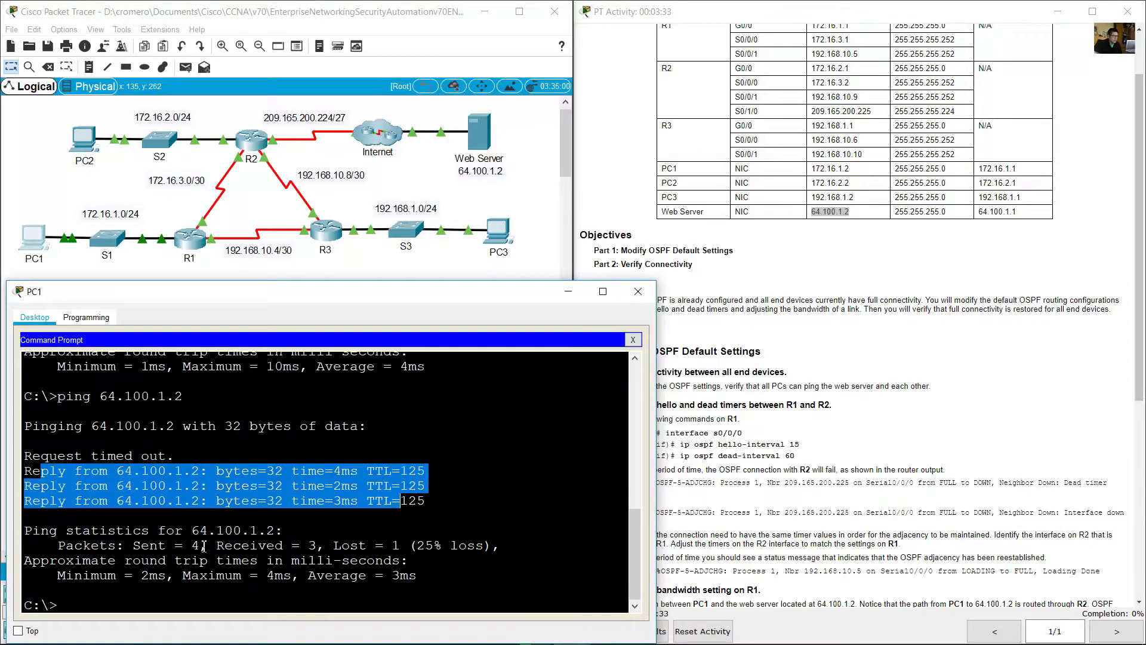
key(ctrl+c)
Step: Read the Step 2 hello and dead timer commands for R1 and identify the serial interfaces on the link between R1 and R2
click(836, 361)
scroll(823, 415, down, 3)
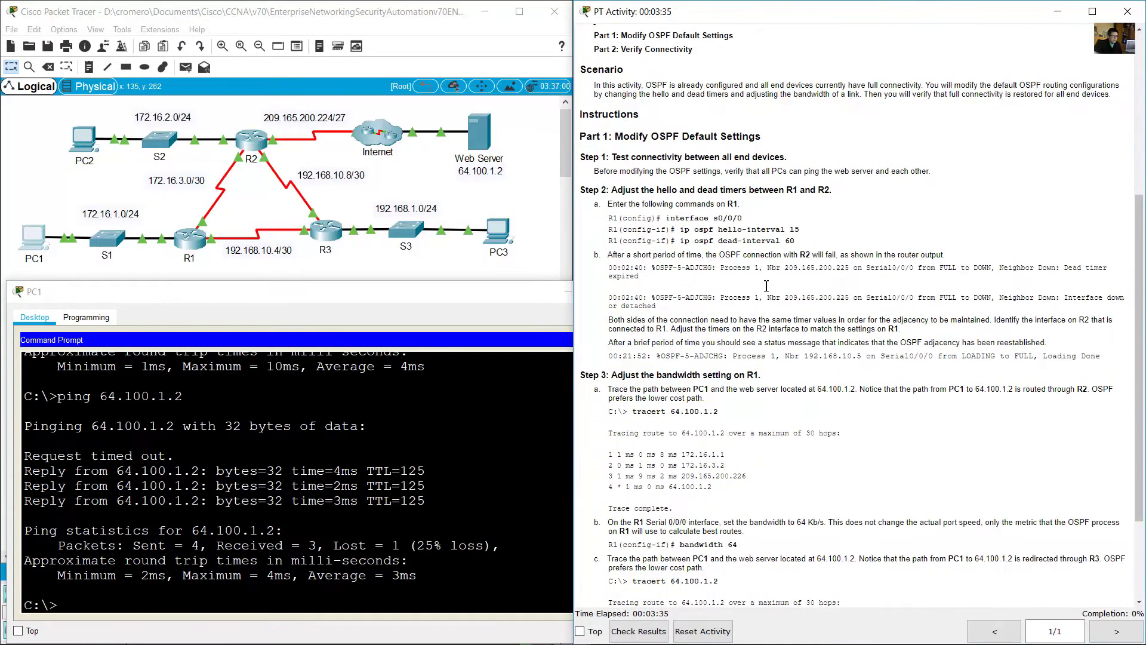
drag(607, 191, 839, 195)
click(816, 206)
click(280, 276)
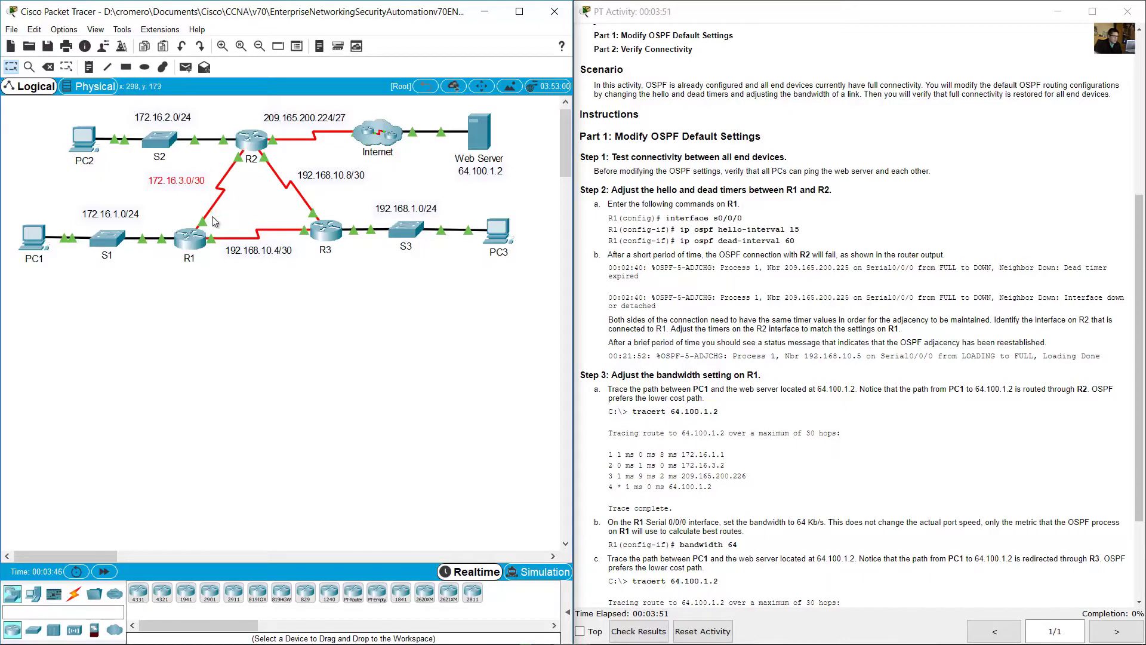
click(789, 260)
drag(609, 219, 733, 219)
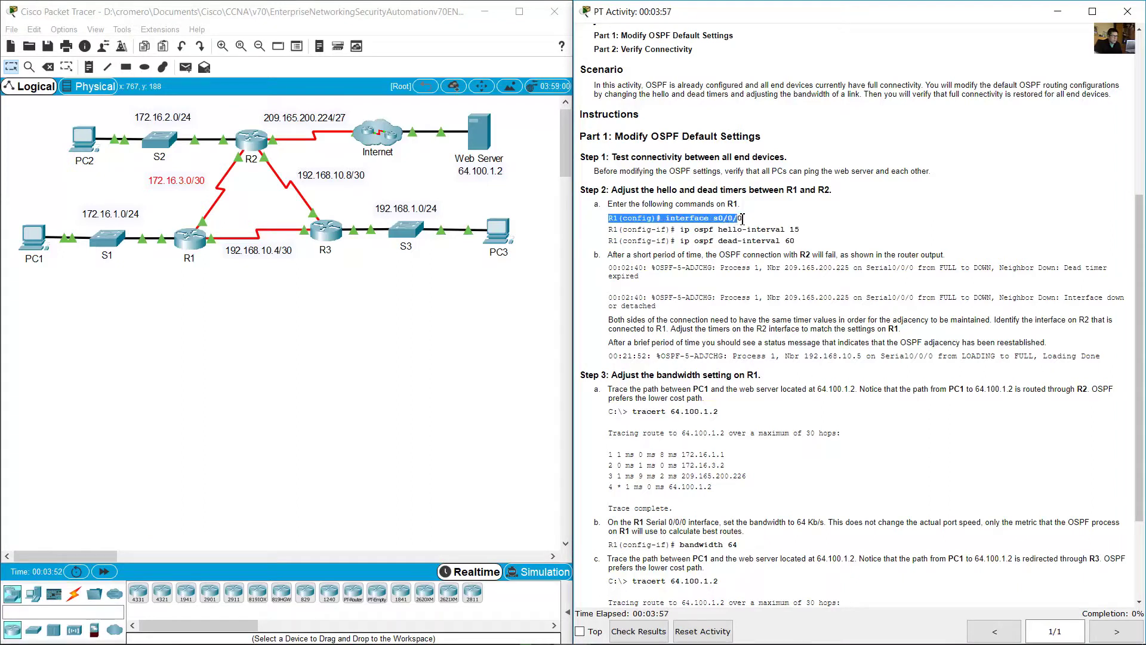
click(215, 208)
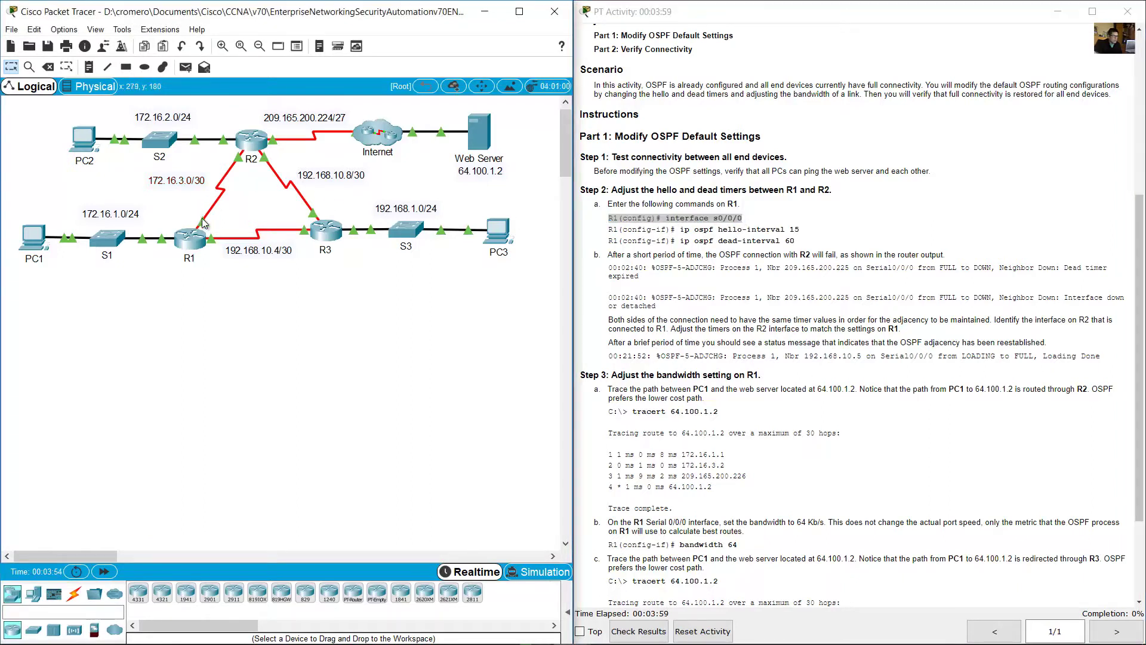
mouse_move(203, 223)
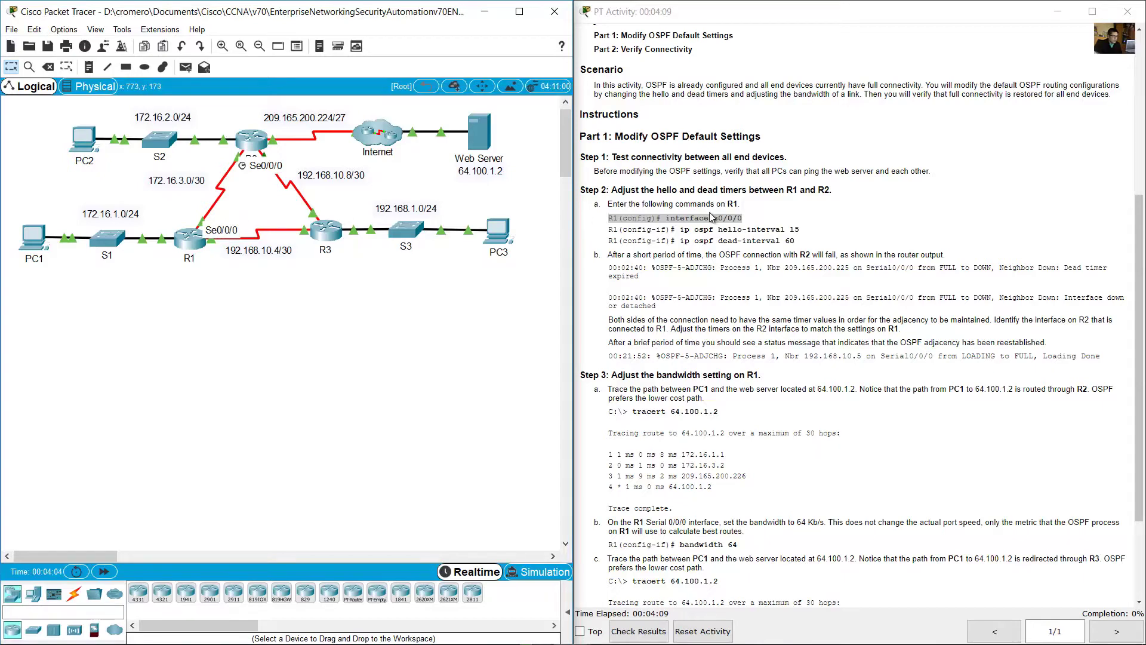
click(718, 240)
drag(680, 231, 800, 231)
click(805, 232)
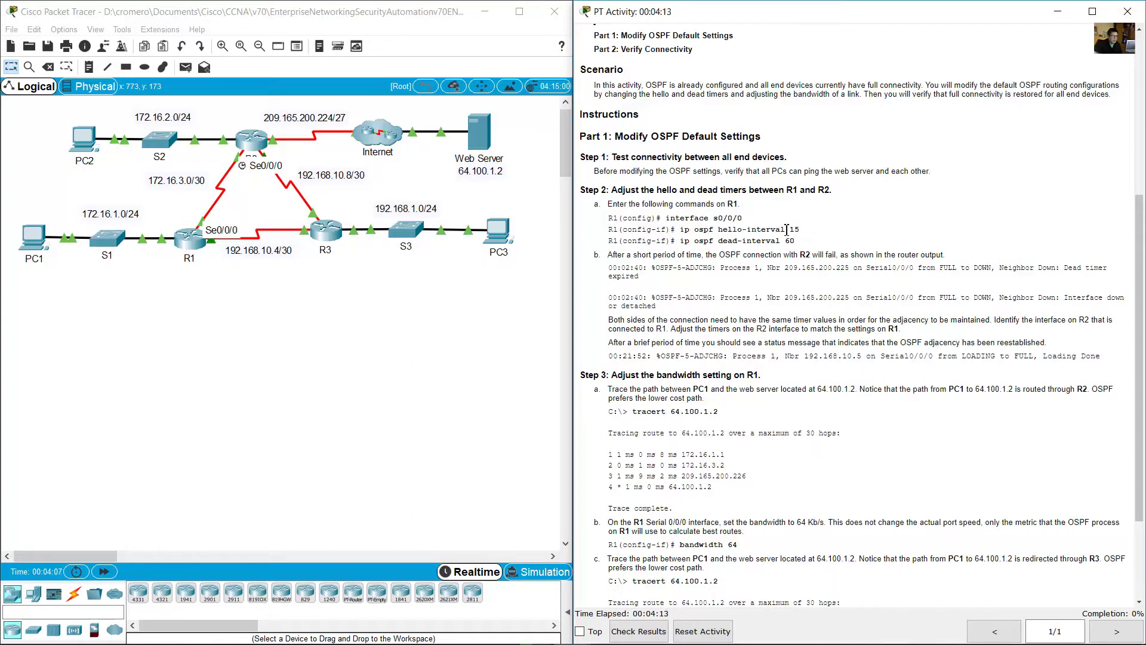
Step: Review the hello and dead interval commands in Step 2, and open R1's command line in a widened window
drag(788, 230, 806, 234)
drag(685, 241, 796, 242)
click(756, 234)
click(190, 238)
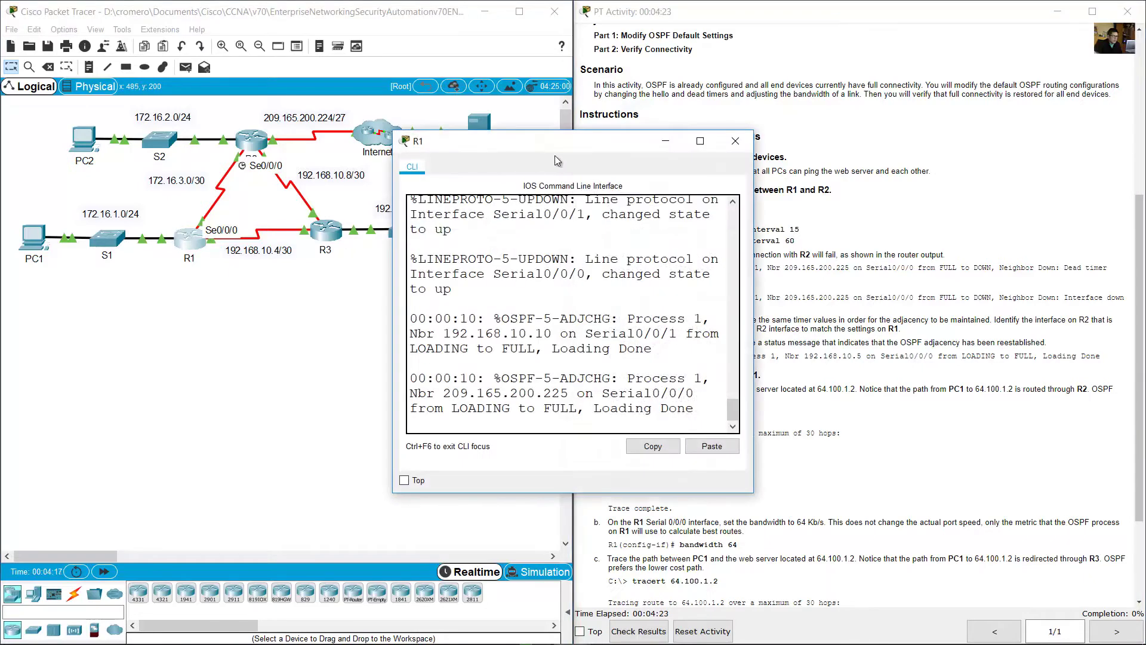
drag(555, 143, 188, 291)
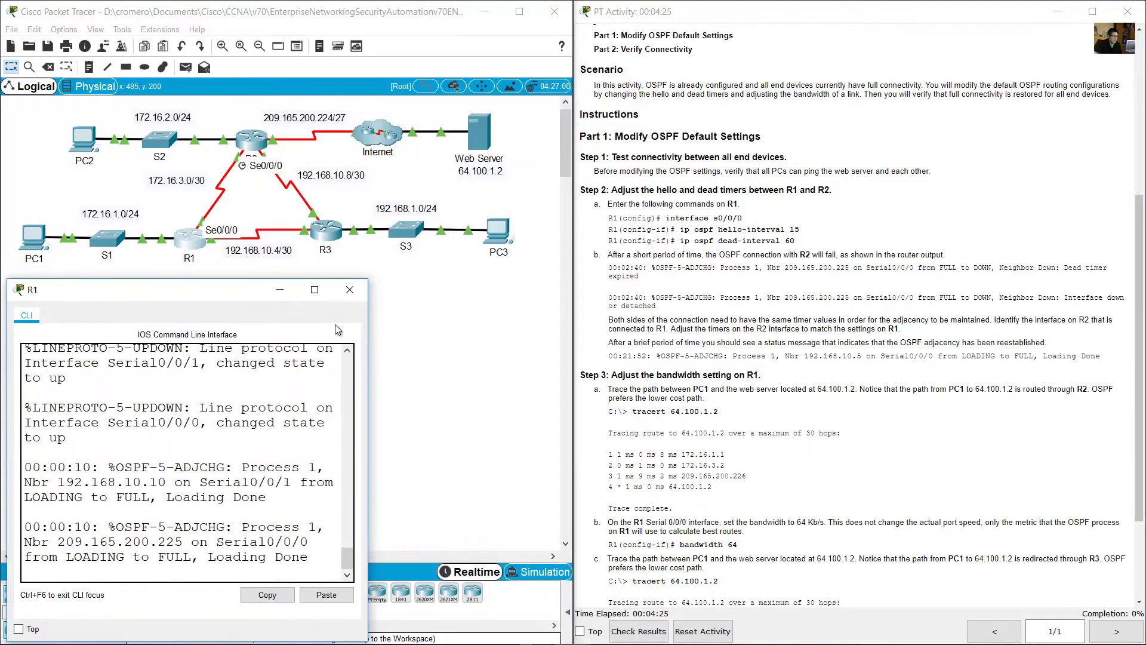
drag(368, 317, 703, 318)
key(Return)
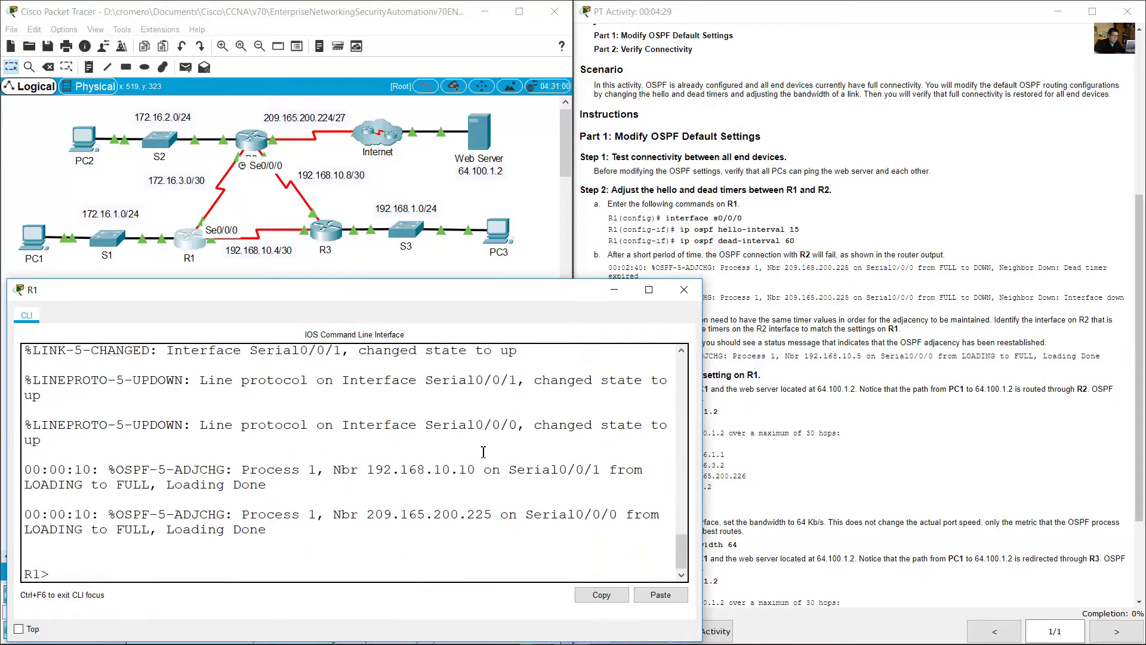
Step: Enter global configuration mode on R1 and set the OSPF hello interval to 15 on interface s0/0/0
text(en)
key(Return)
text(conf term)
key(Return)
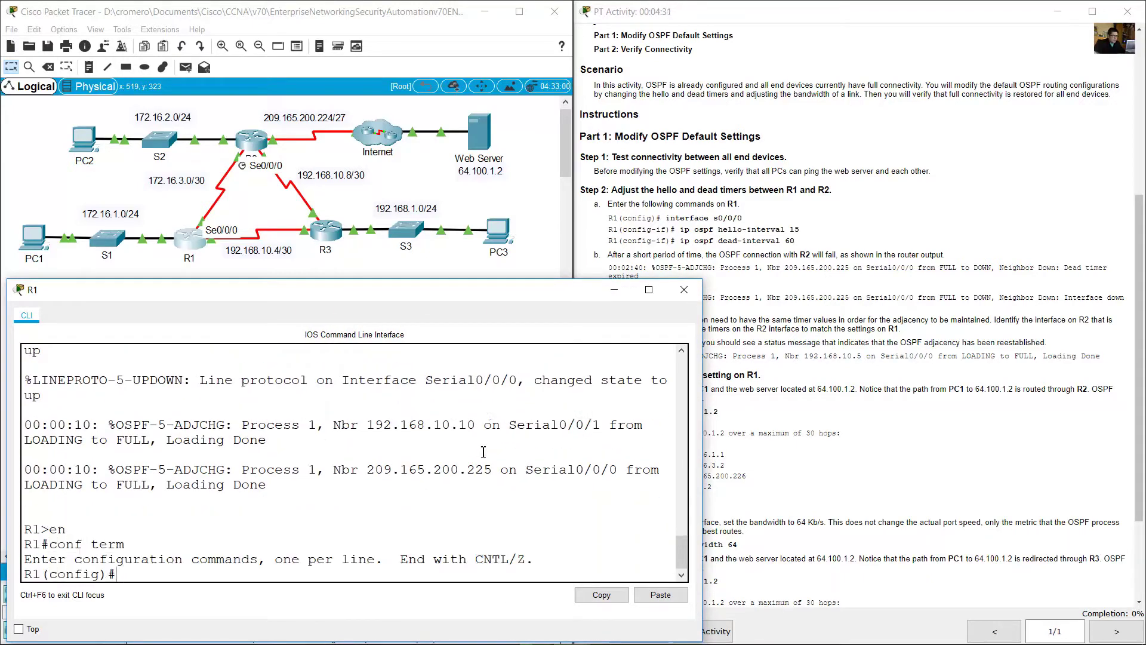
text(int s0/0/0)
key(Return)
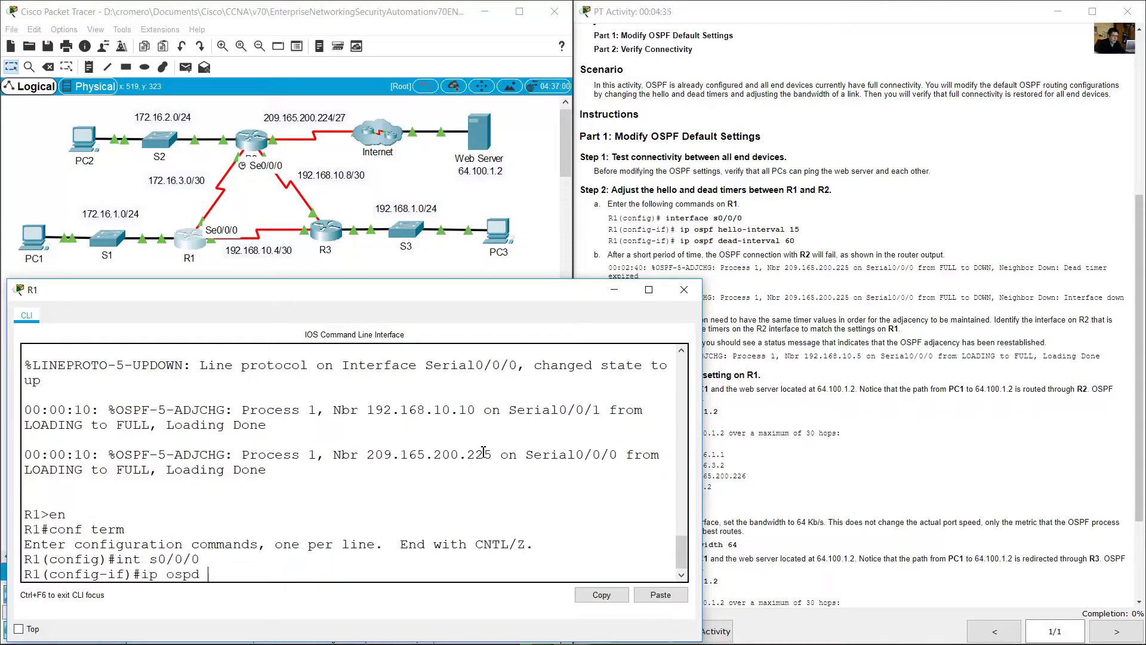
text(ip ospf hello-interval 15)
key(Return)
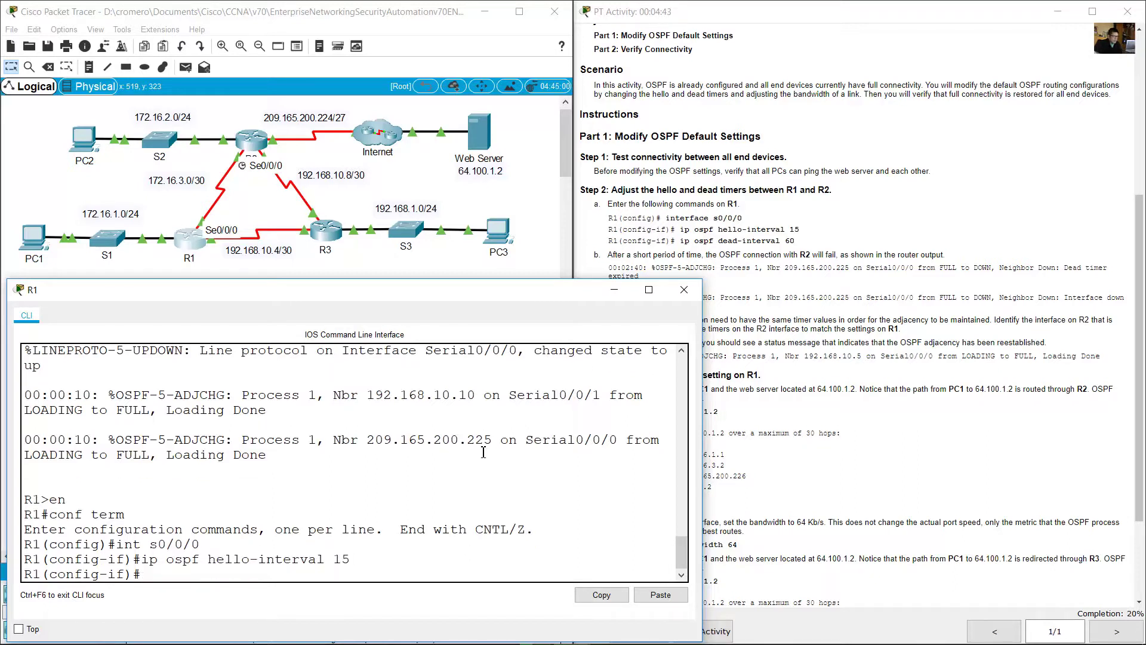
Step: Set the OSPF dead interval to 60 on R1's interface s0/0/0, reusing the hello-interval command
key(Up)
key(Left)
key(Left)
key(Left)
key(BackSpace)
key(BackSpace)
key(BackSpace)
key(BackSpace)
key(BackSpace)
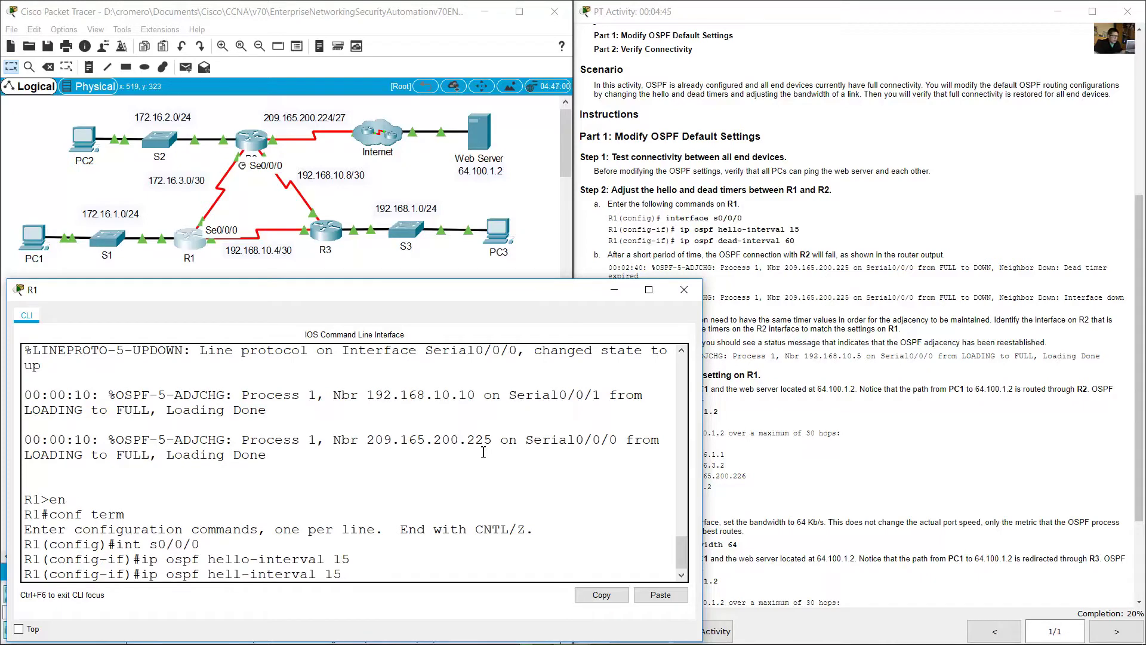
text(dead)
key(Return)
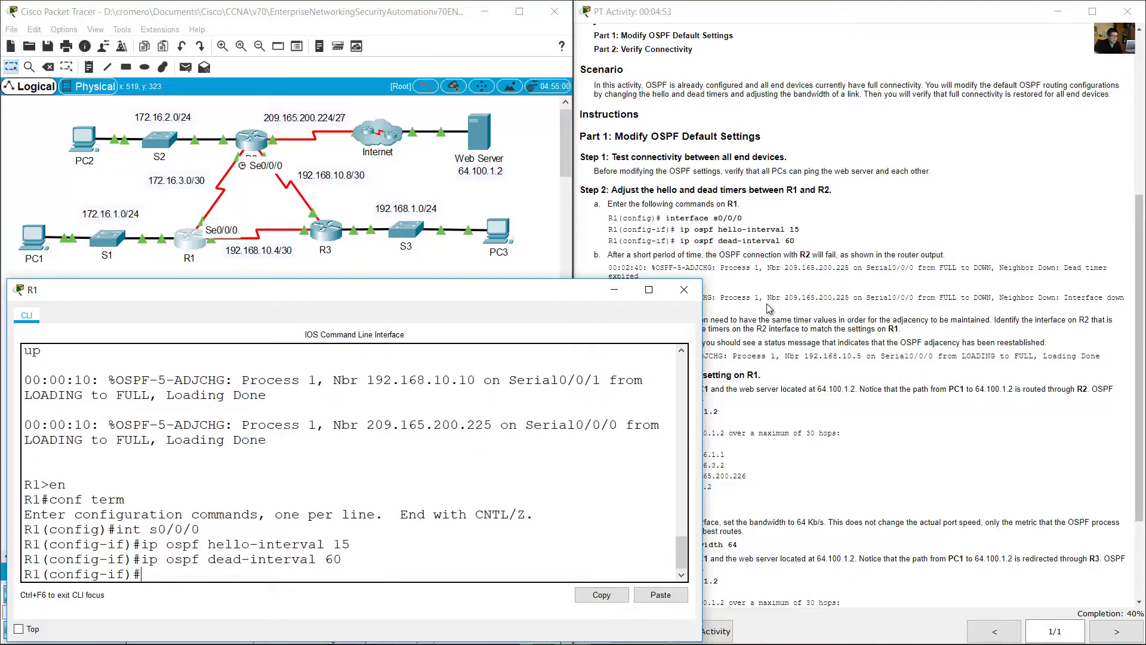
Step: Read Step 2b about the OSPF connection with R2 and examine R1's console for the matching adjacency messages
click(685, 269)
drag(611, 257, 718, 255)
drag(707, 256, 841, 256)
click(842, 256)
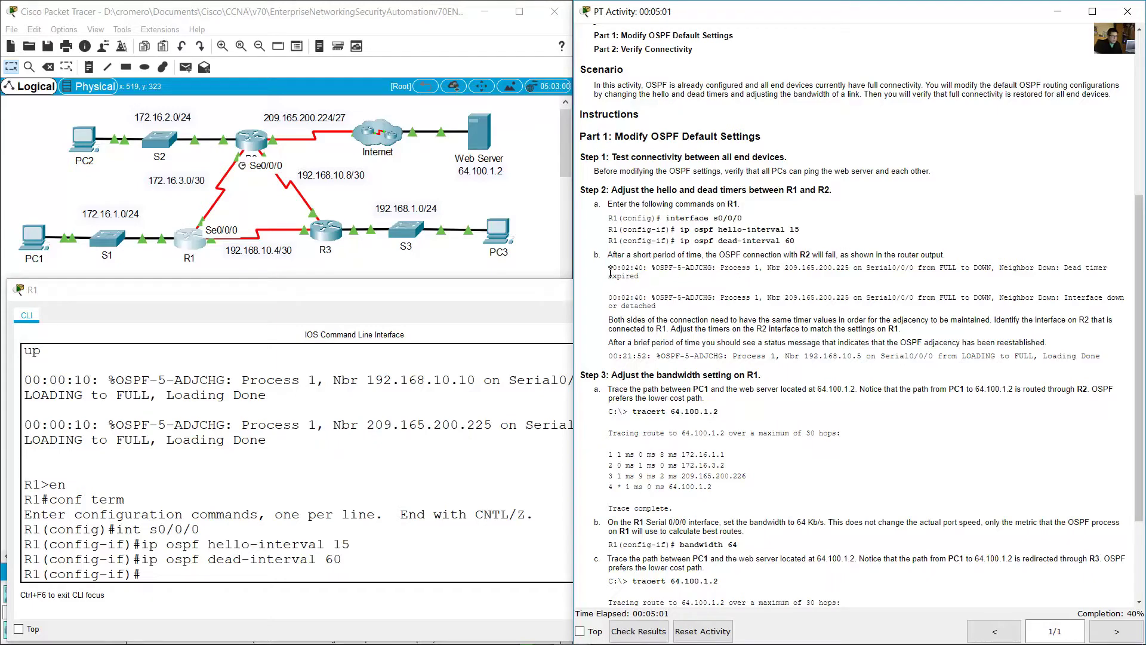
drag(621, 270, 657, 306)
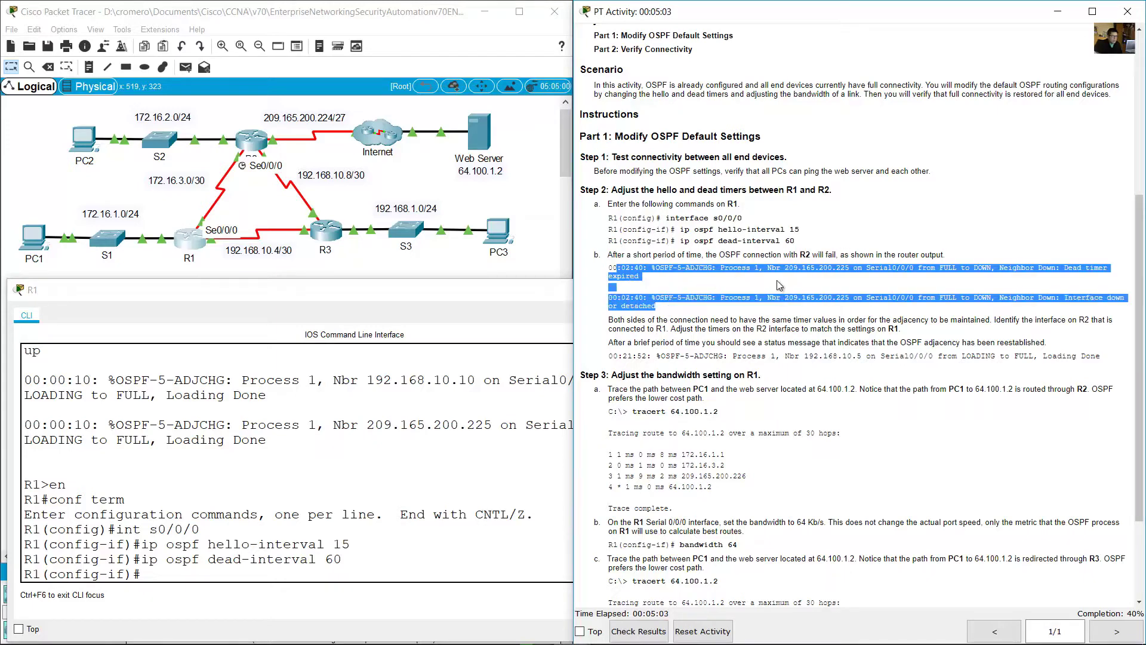
click(815, 273)
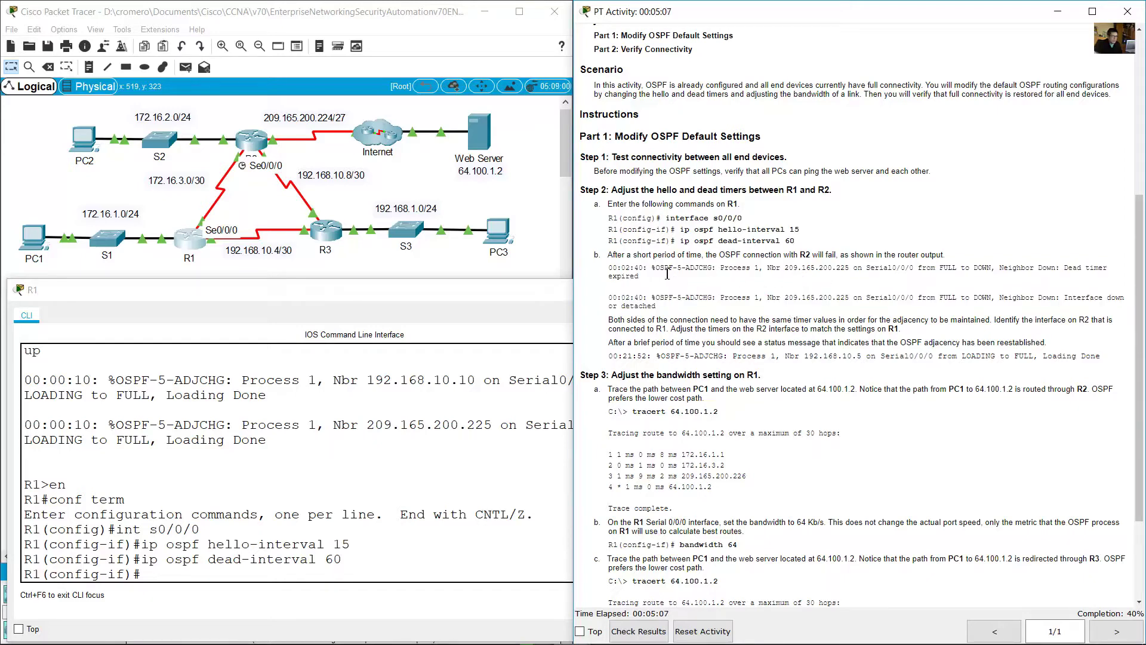
drag(996, 267, 999, 299)
click(963, 300)
click(490, 439)
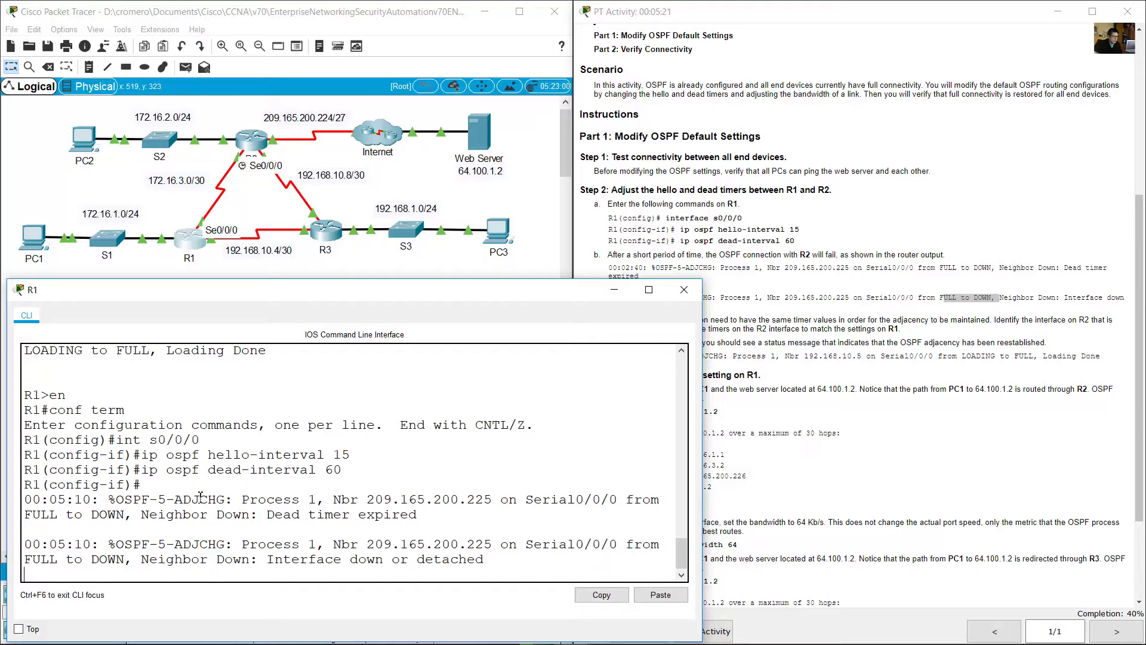
drag(125, 497, 424, 515)
click(309, 521)
drag(67, 514, 132, 514)
drag(86, 564, 114, 562)
Step: Read the instruction to match R2's timers to R1's, and open R2's command line in a widened window
click(817, 381)
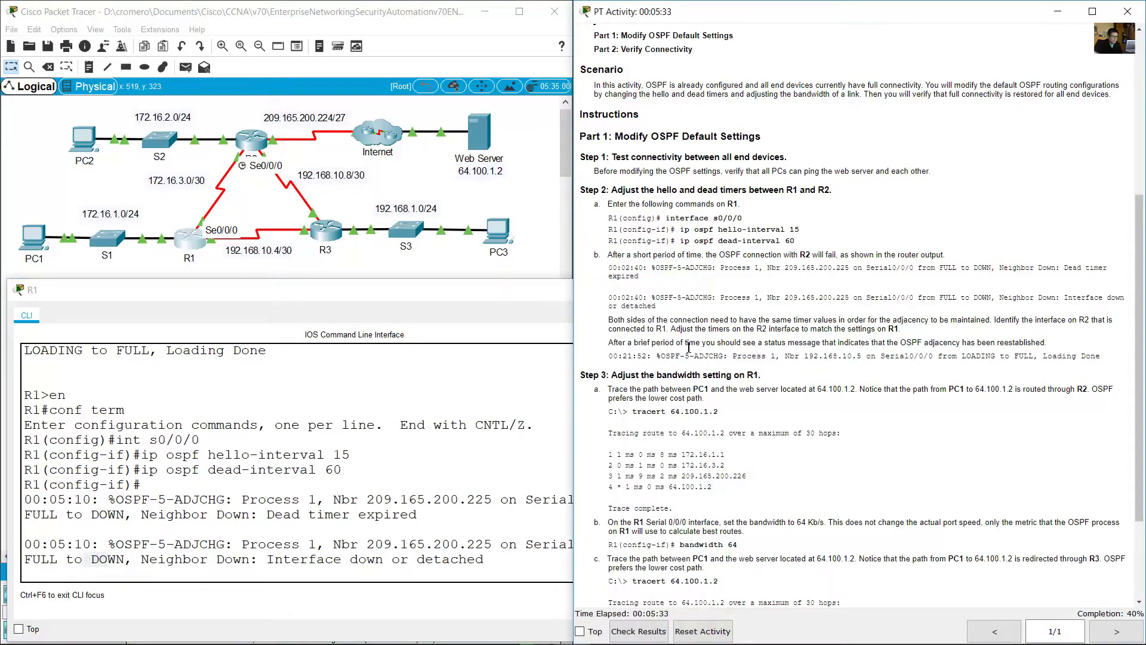
drag(609, 322, 904, 332)
click(1008, 322)
click(680, 330)
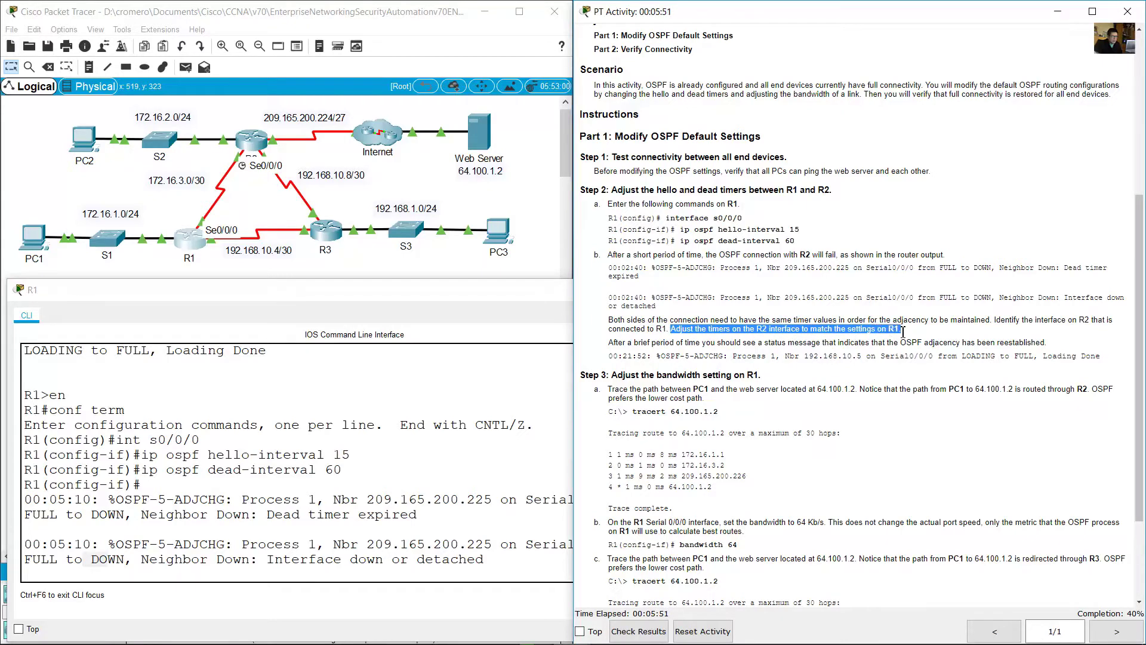
click(487, 267)
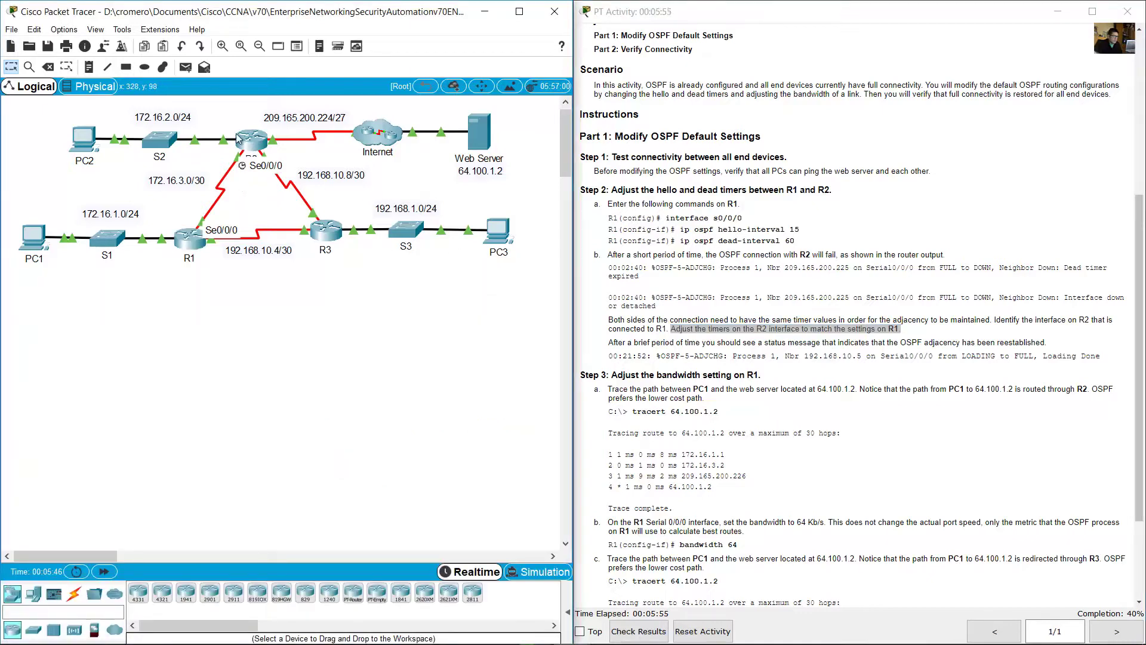
mouse_move(209, 240)
click(253, 142)
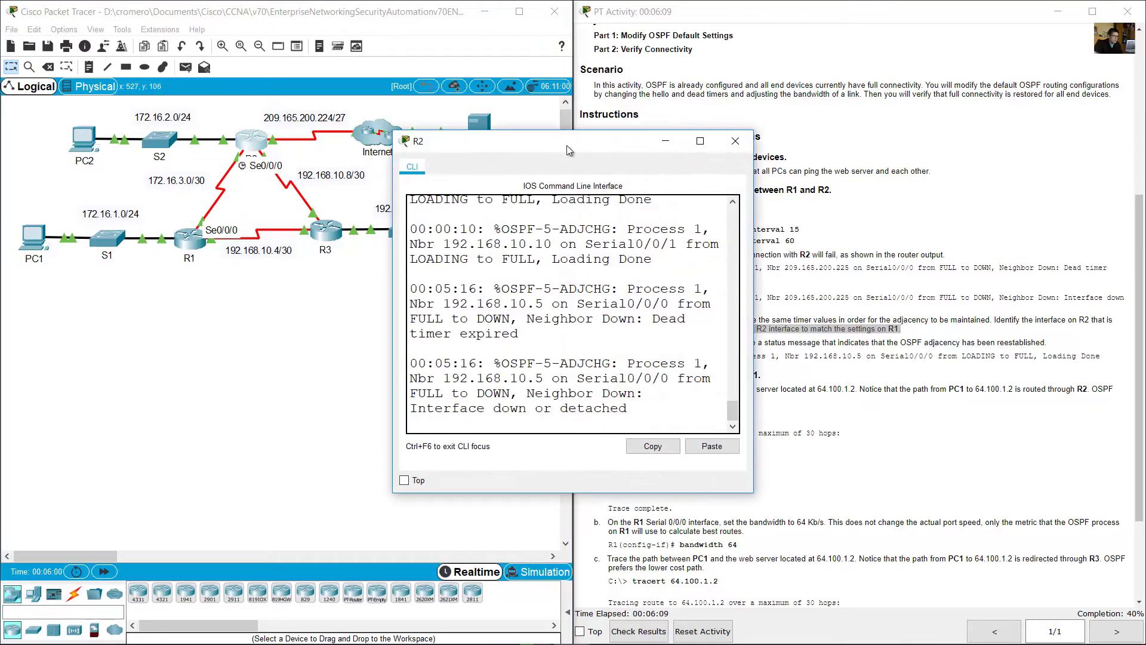
drag(567, 146, 177, 297)
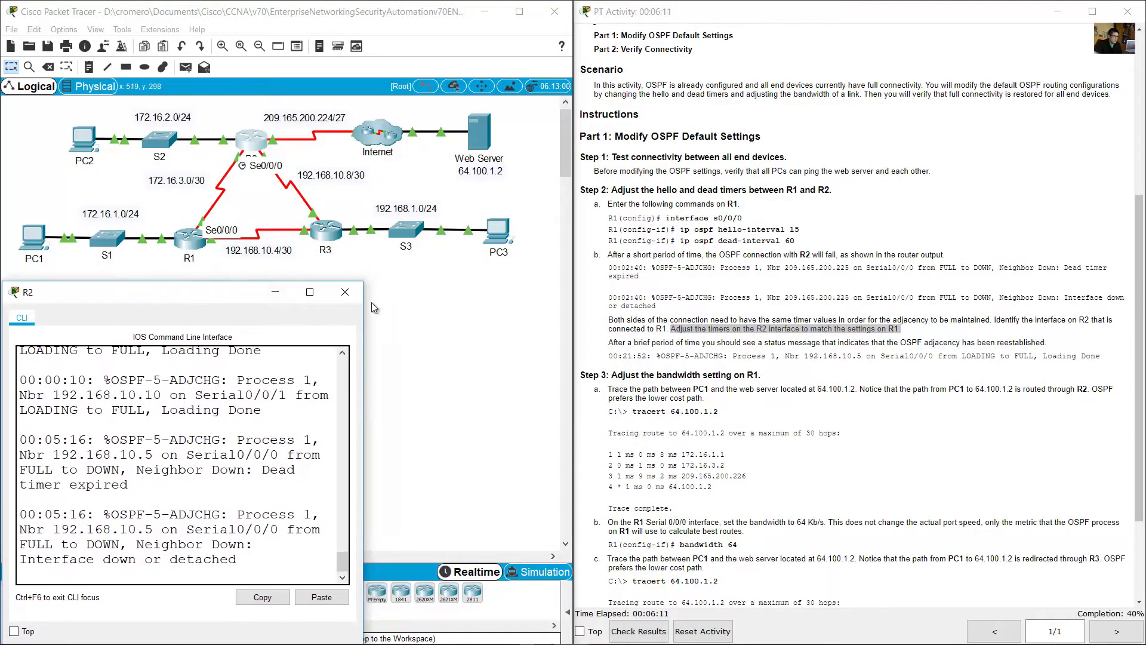
drag(364, 283, 697, 293)
key(Return)
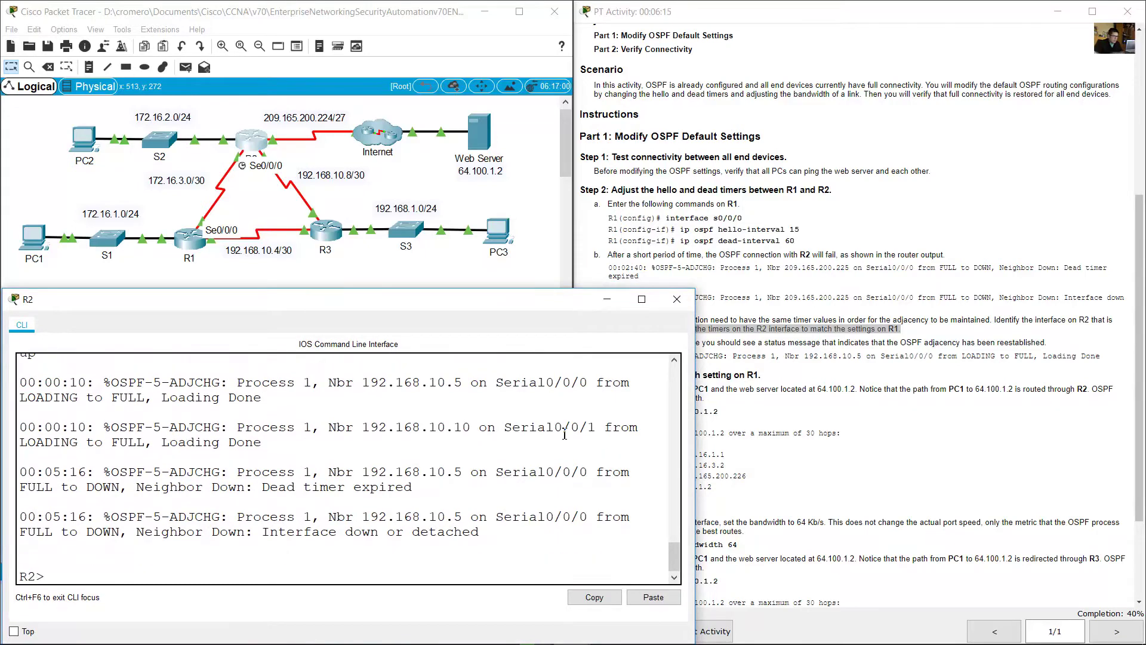
Step: Enter global configuration mode on R2 and open interface s0/0/0, which connects to R1, for configuration
text(en)
key(Return)
text(conf term)
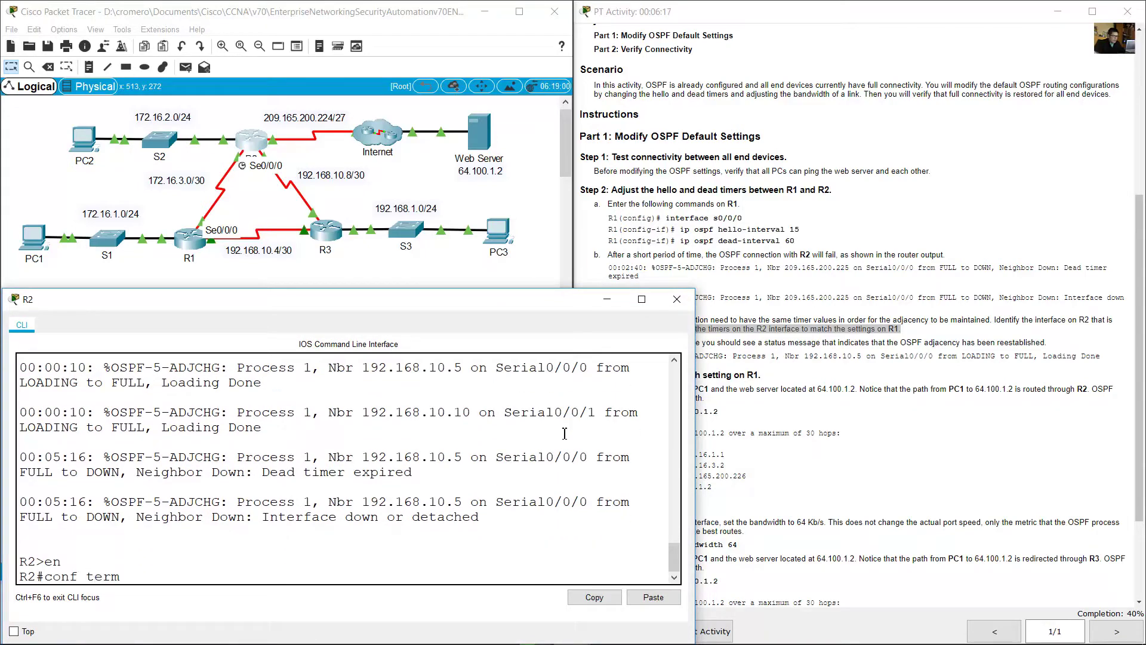
key(Return)
click(264, 167)
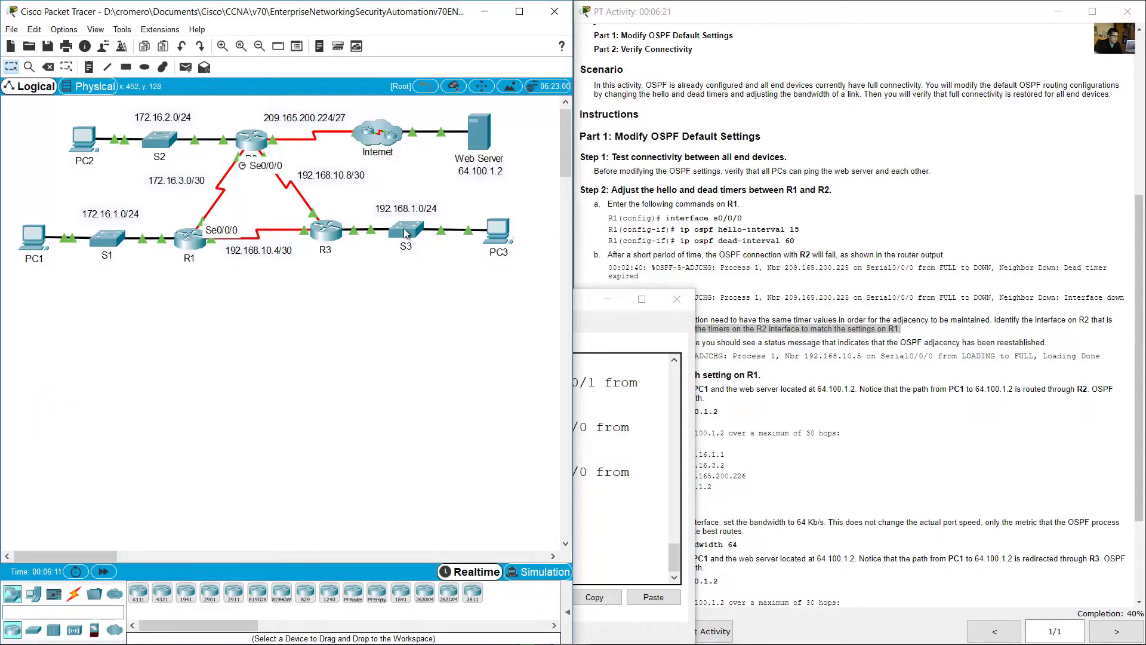
click(600, 466)
text(int s0)
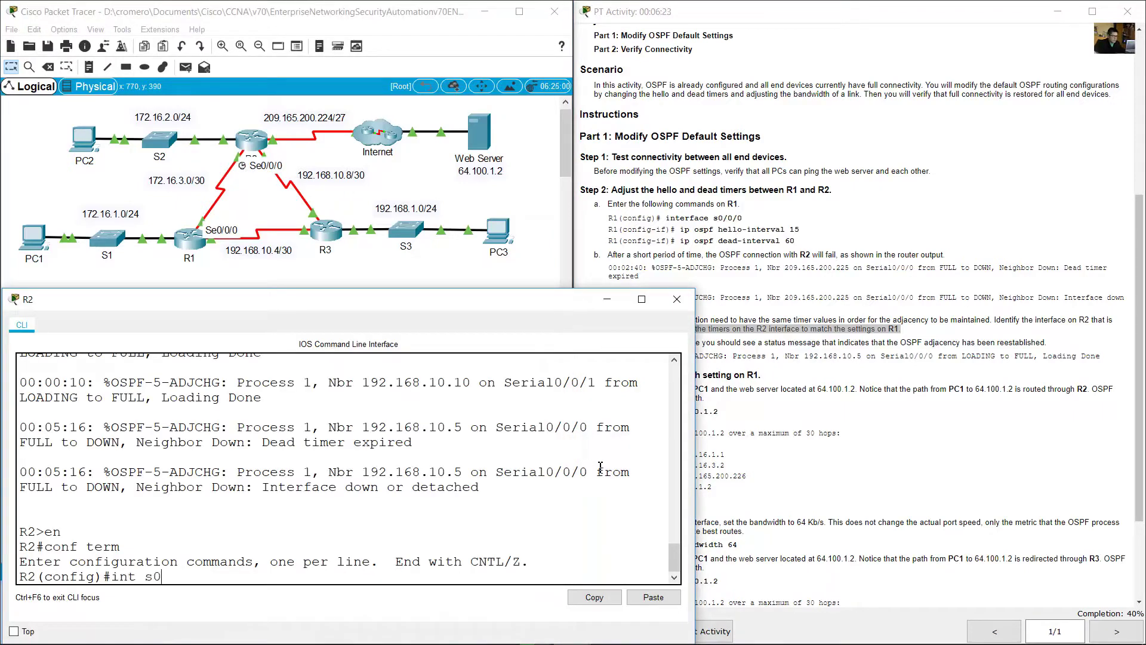
text(/0/0)
key(Return)
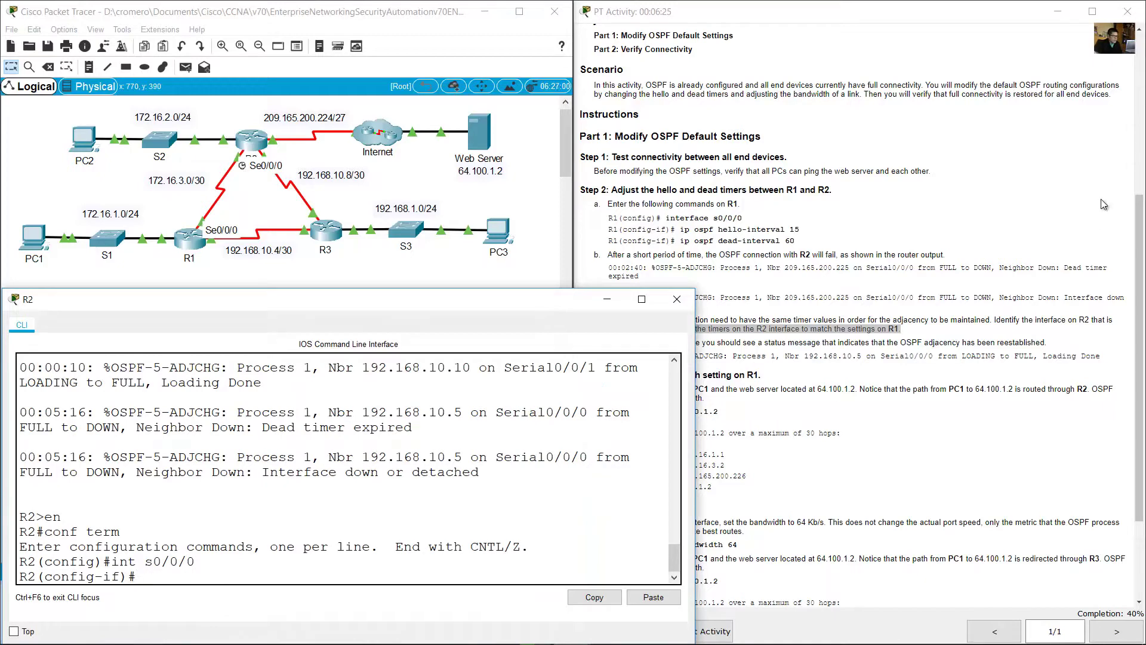
Step: Recheck the timer commands in Step 2 and set the OSPF hello interval to 15 on R2's interface s0/0/0
click(770, 246)
drag(680, 230, 806, 244)
click(698, 238)
drag(685, 230, 805, 231)
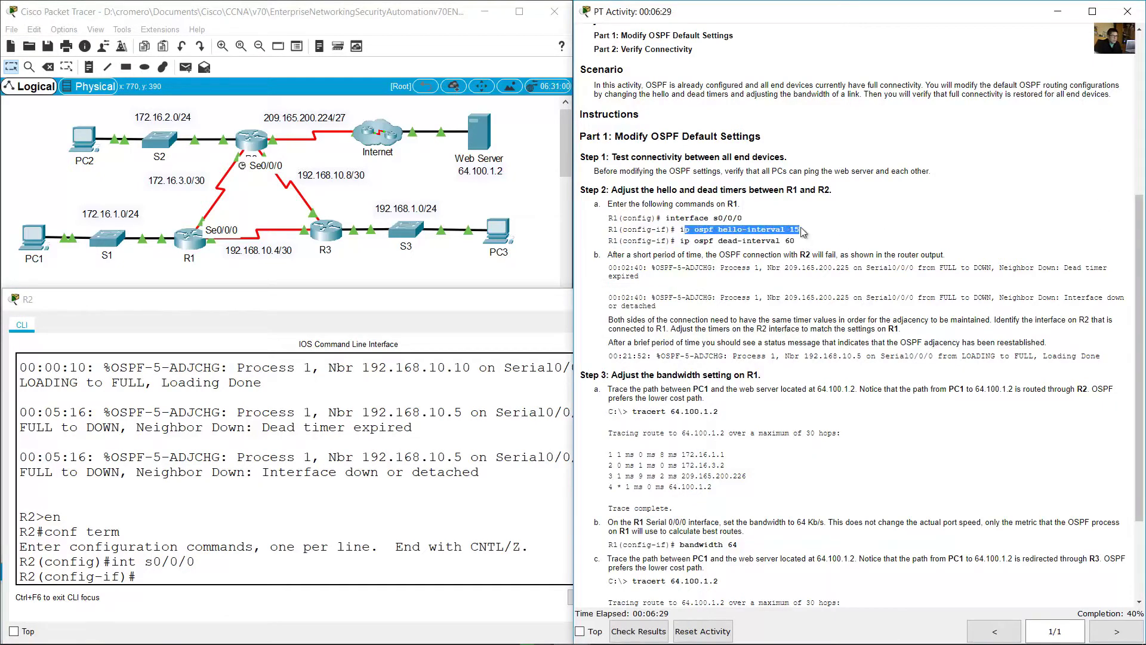
drag(678, 241, 797, 242)
click(382, 539)
text(ip)
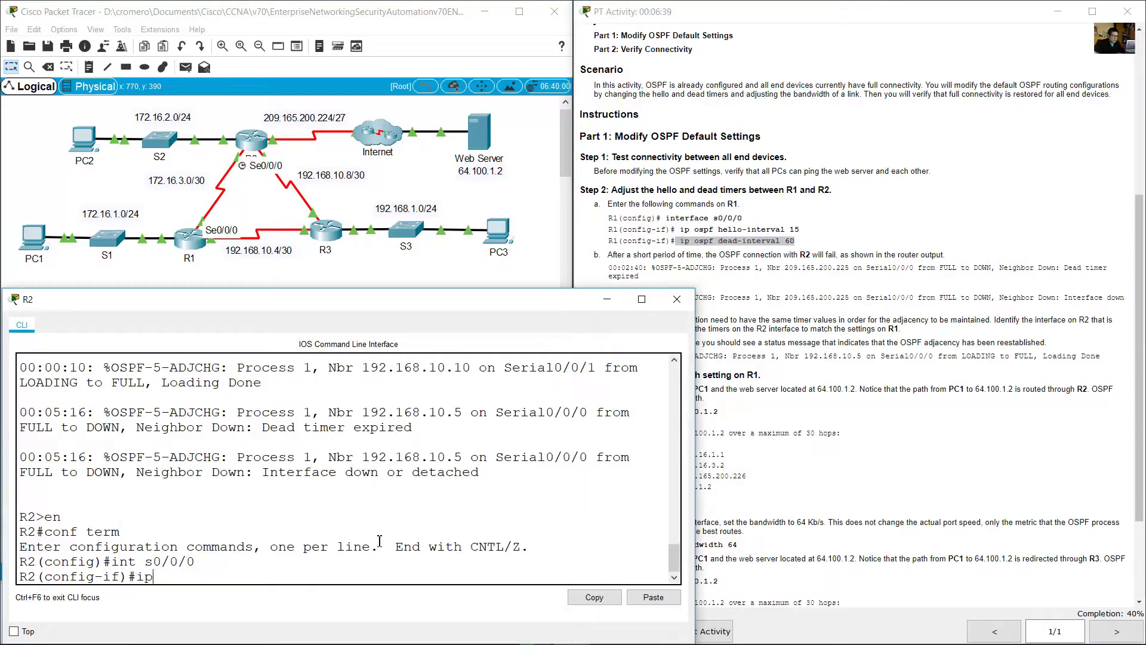
text( ospf hello-interval 15)
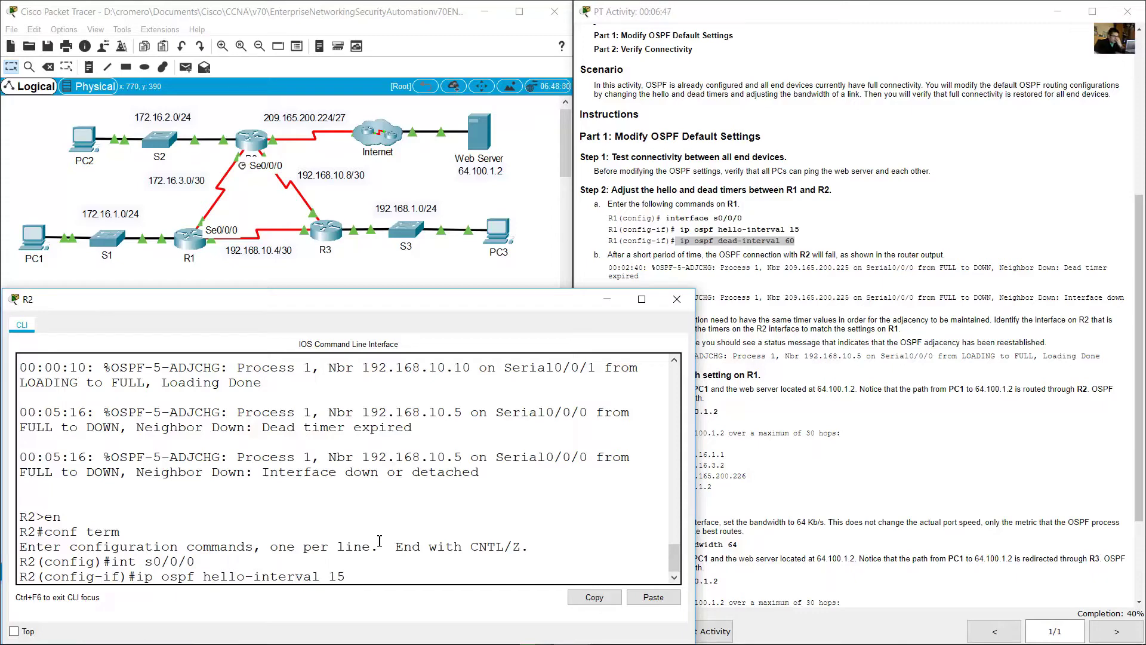
key(Return)
Step: Set the OSPF dead interval to 60 on R2's interface s0/0/0, reusing the hello-interval command
key(Up)
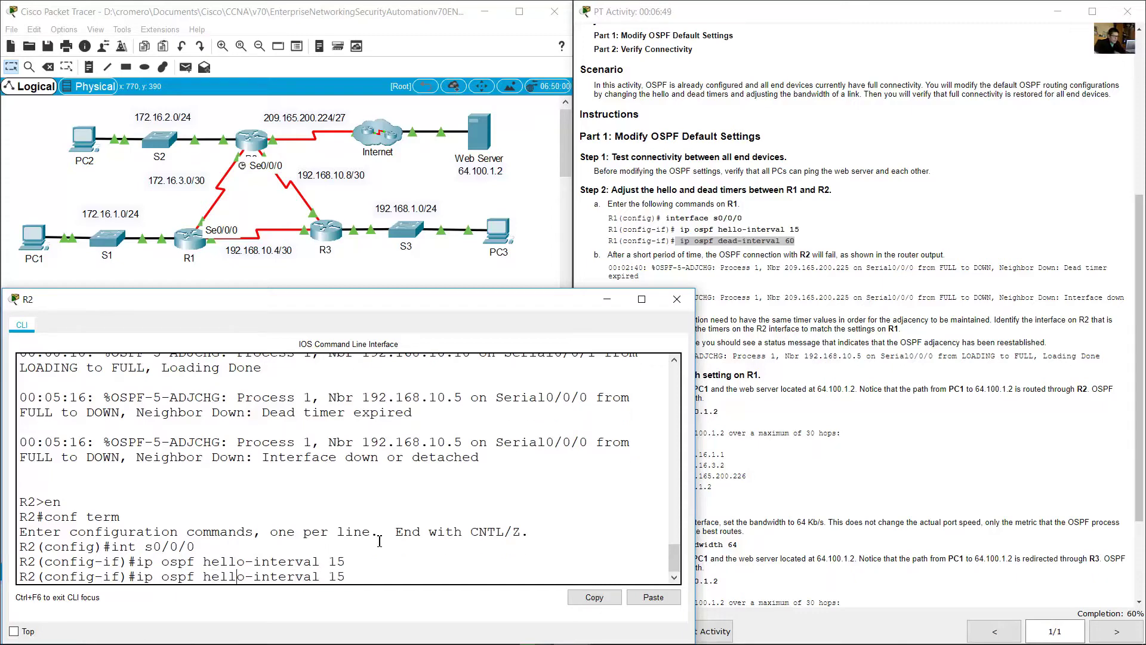
key(Delete)
key(BackSpace)
key(BackSpace)
key(BackSpace)
key(BackSpace)
text(dead)
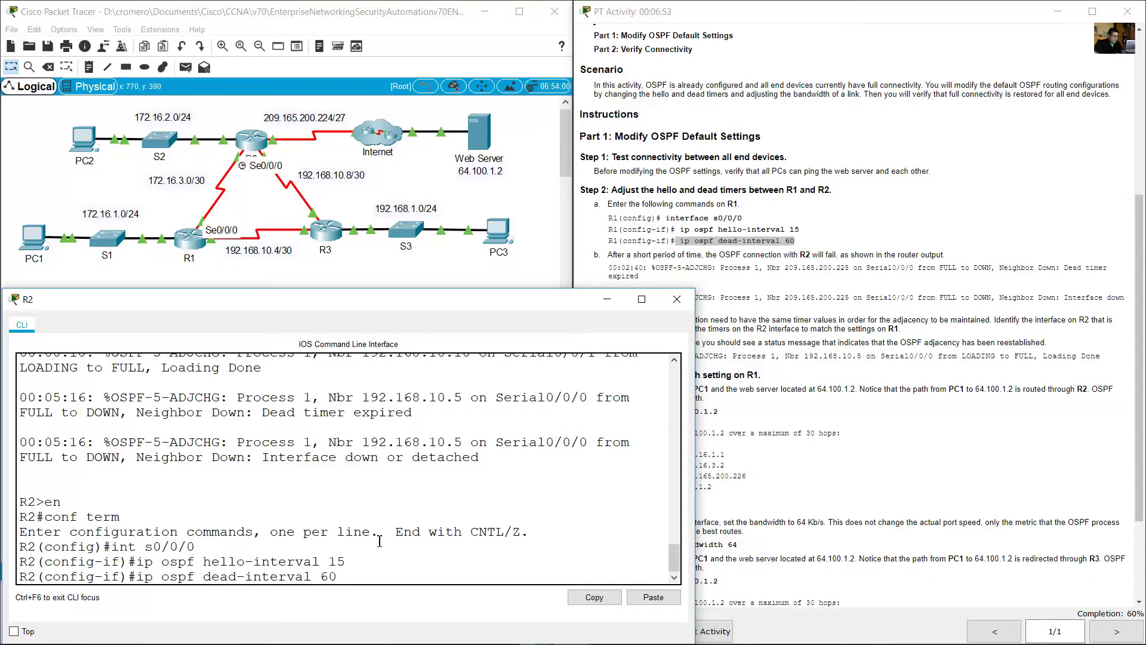
key(Return)
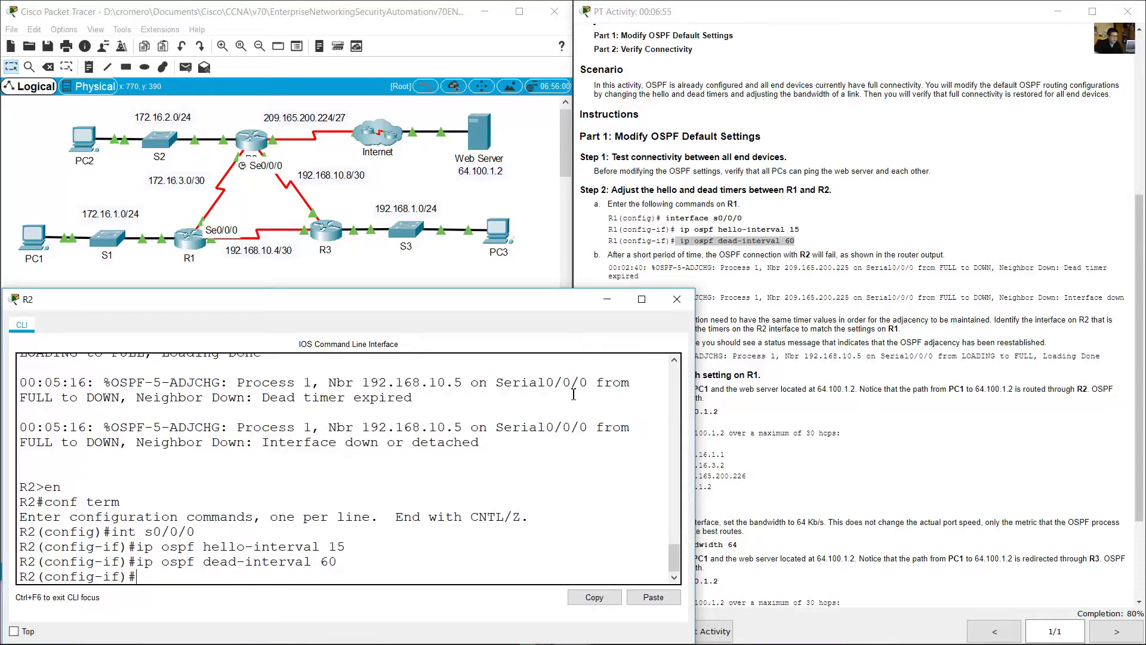
Step: Read the note on the adjacency status message and examine R2's console for its neighbor, interface and state change
click(852, 354)
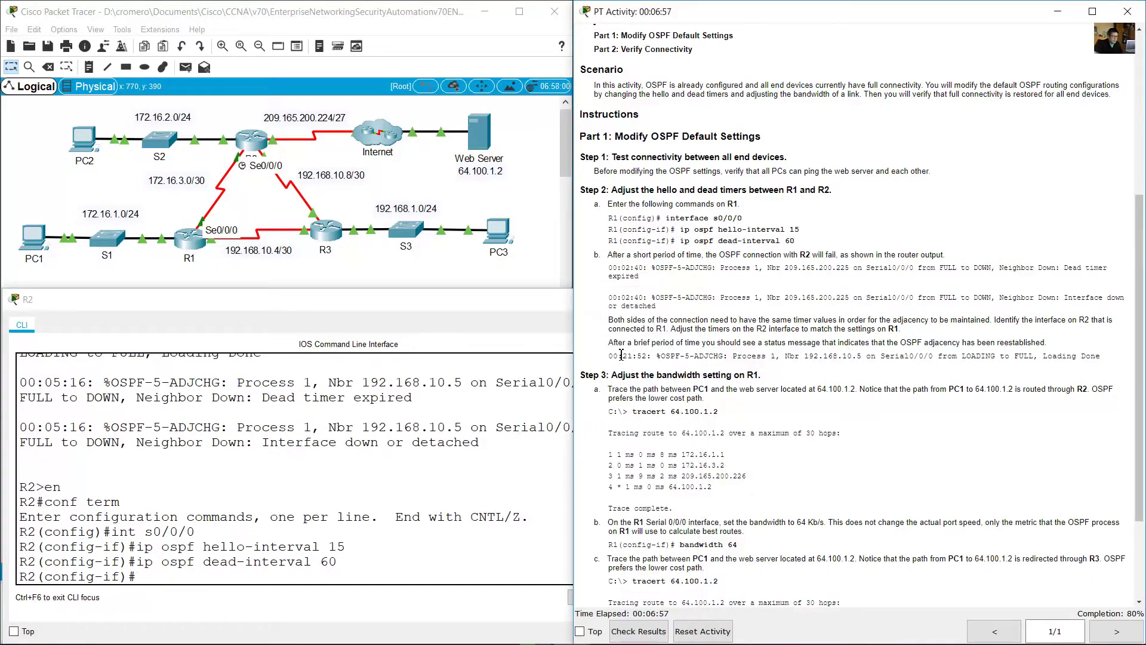
drag(608, 342, 1050, 342)
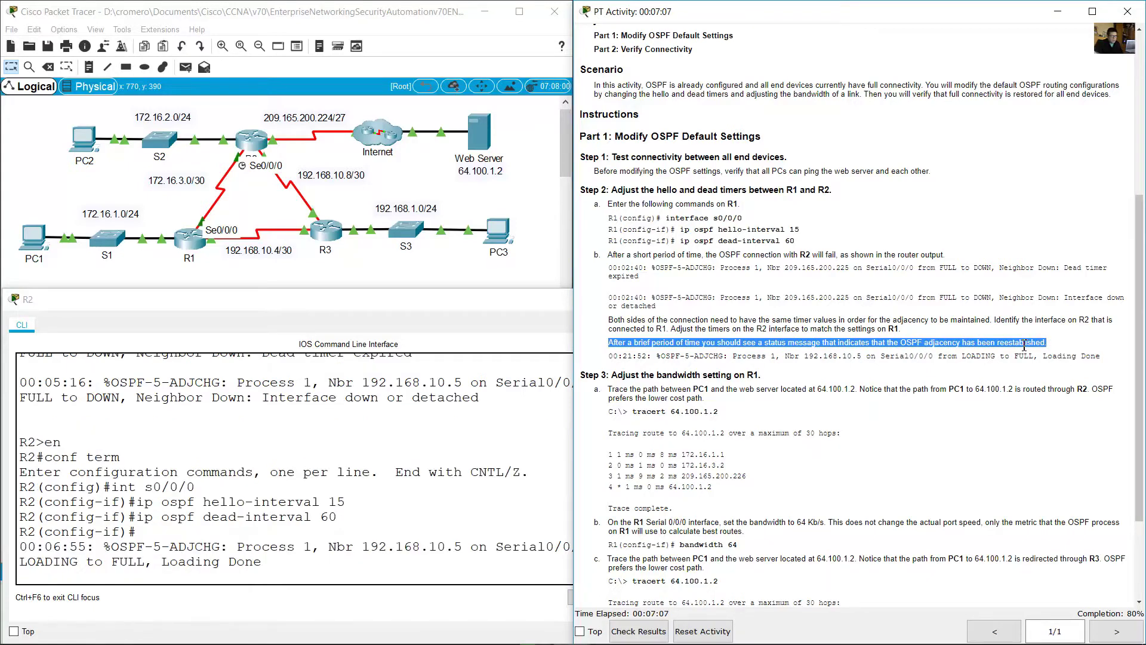
click(304, 500)
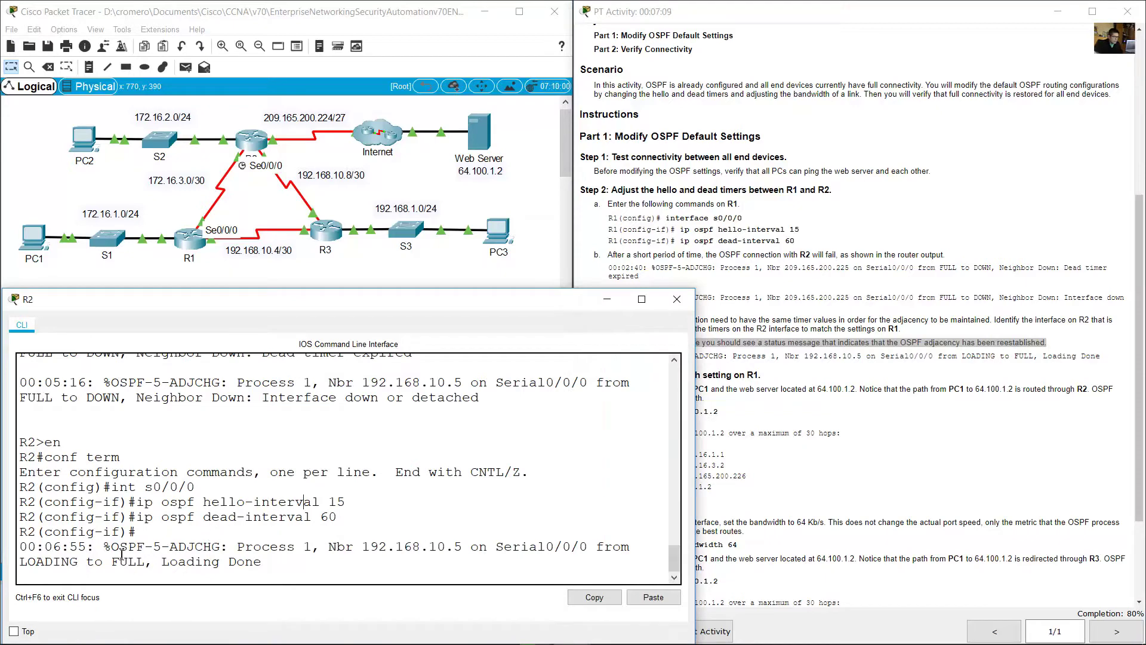
drag(104, 547, 435, 557)
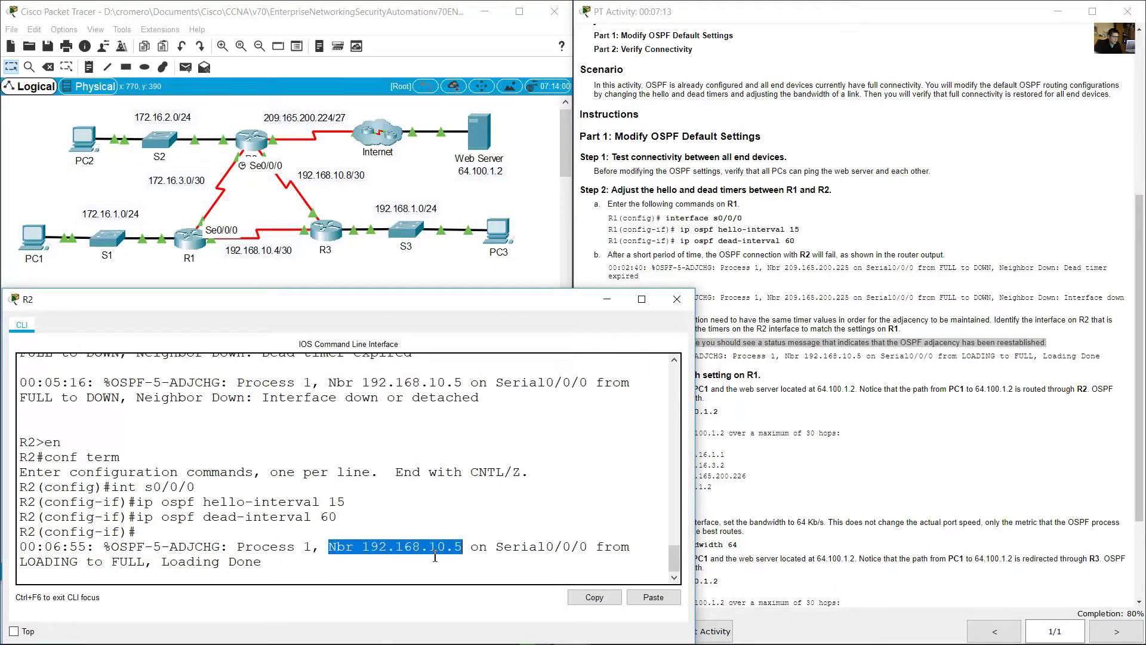
drag(523, 545, 588, 547)
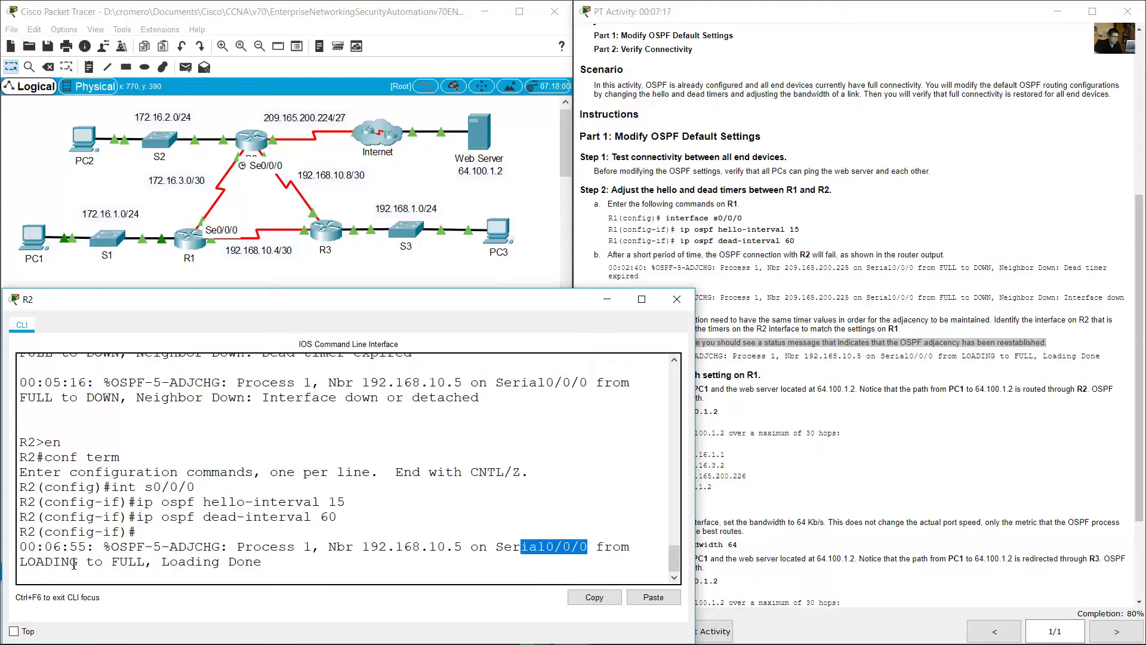
mouse_move(70, 562)
mouse_down()
mouse_move(261, 562)
mouse_move(70, 546)
mouse_up()
click(200, 566)
click(320, 566)
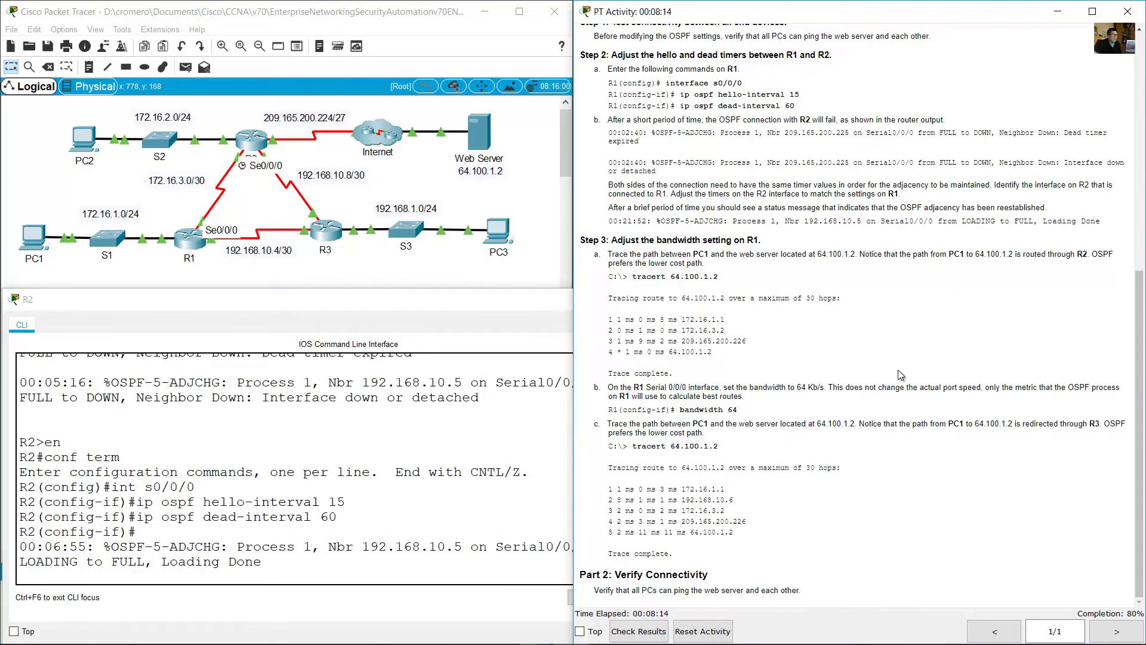
click(400, 570)
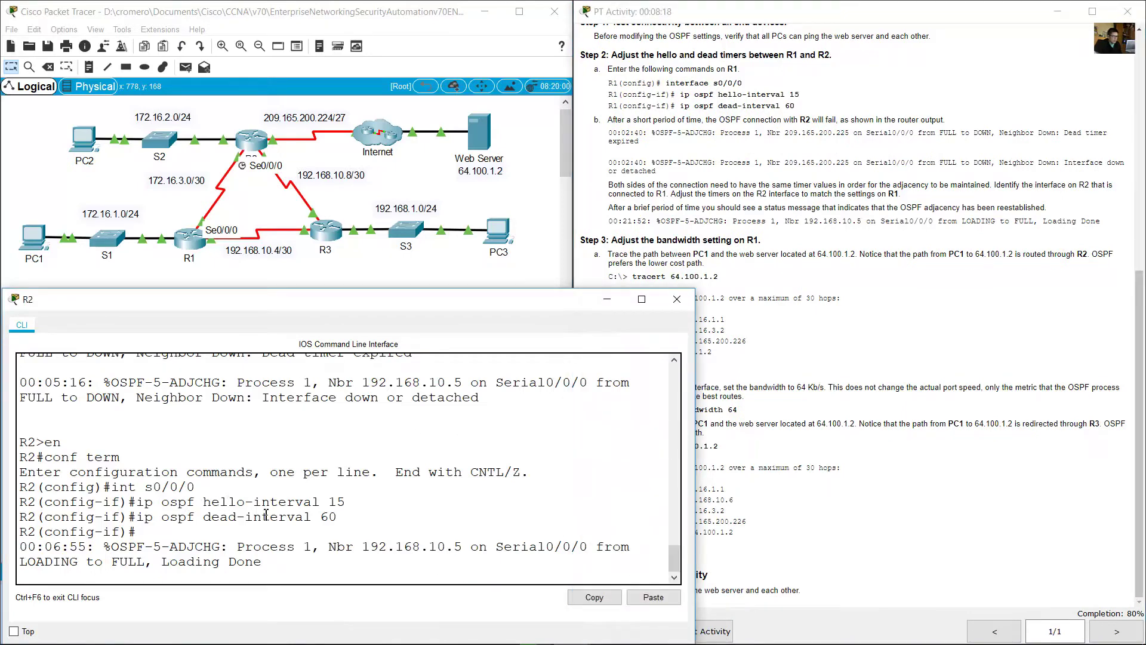
Step: Review the timer commands in R2's console and exit interface configuration to privileged EXEC mode
drag(266, 514, 329, 502)
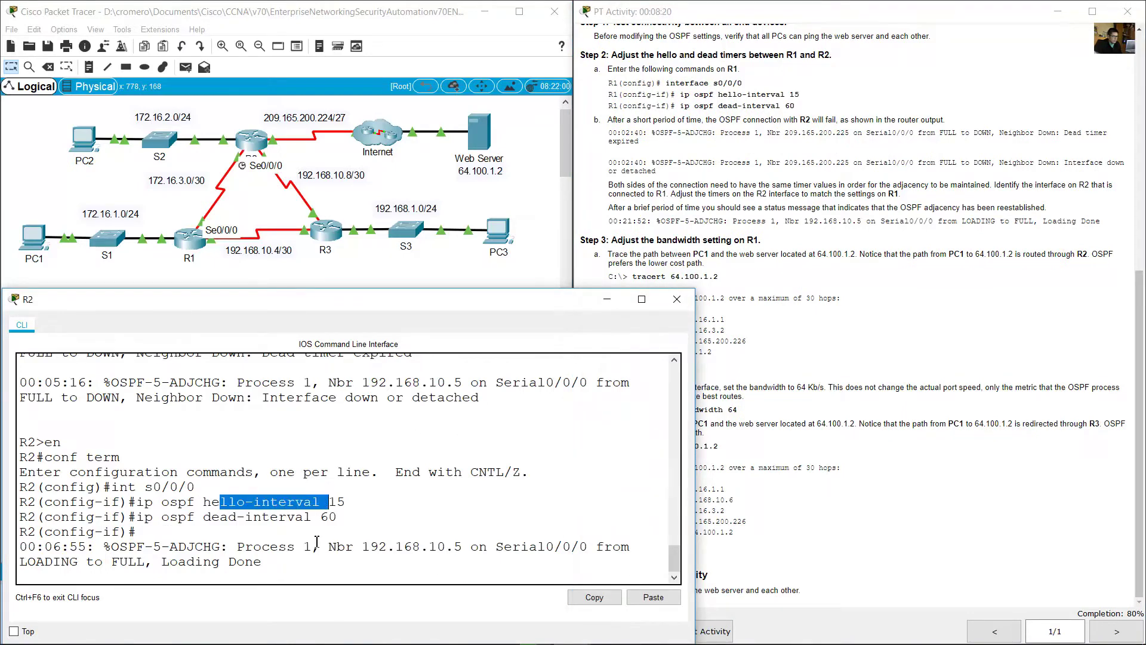
click(316, 542)
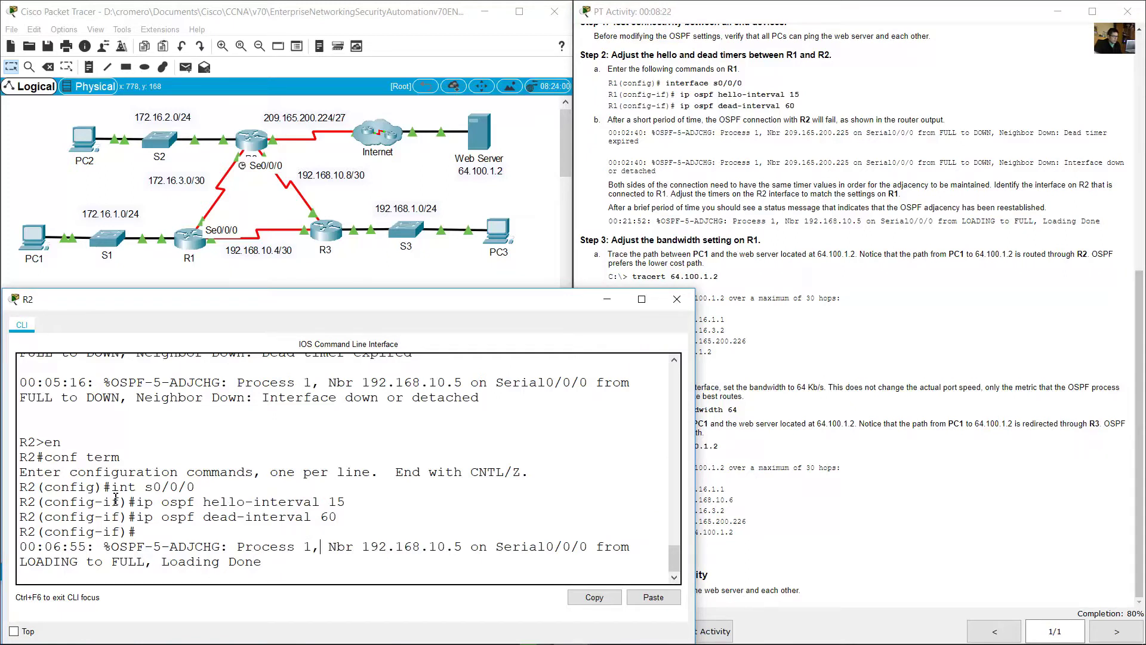
drag(116, 497, 90, 546)
click(269, 574)
click(333, 498)
key(Return)
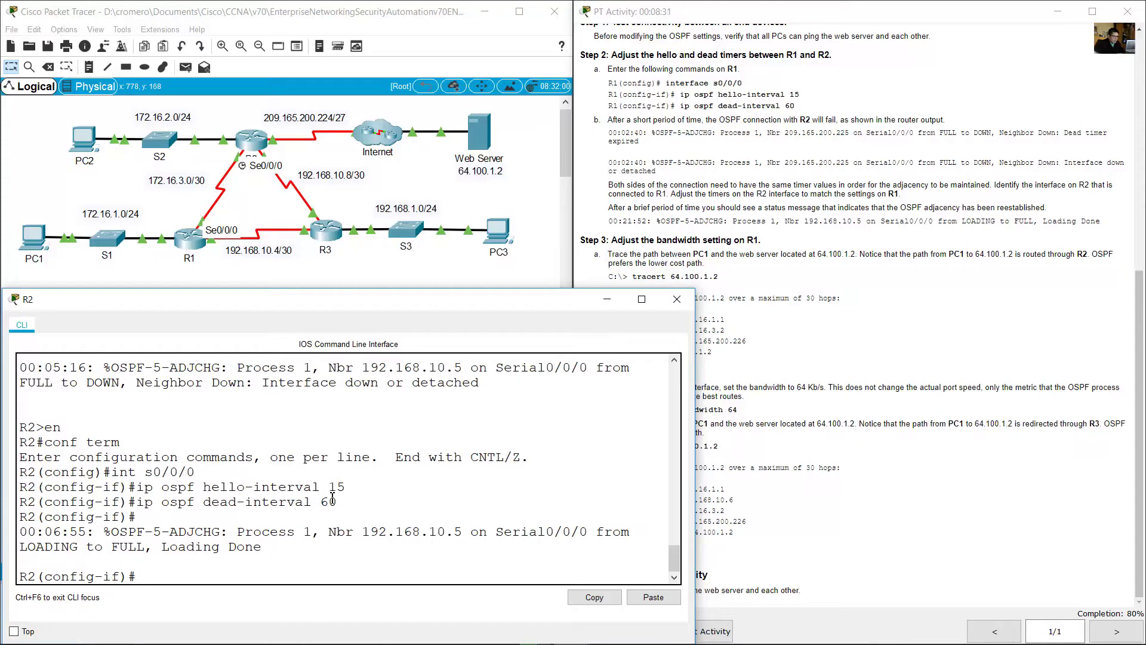
text(end)
key(Return)
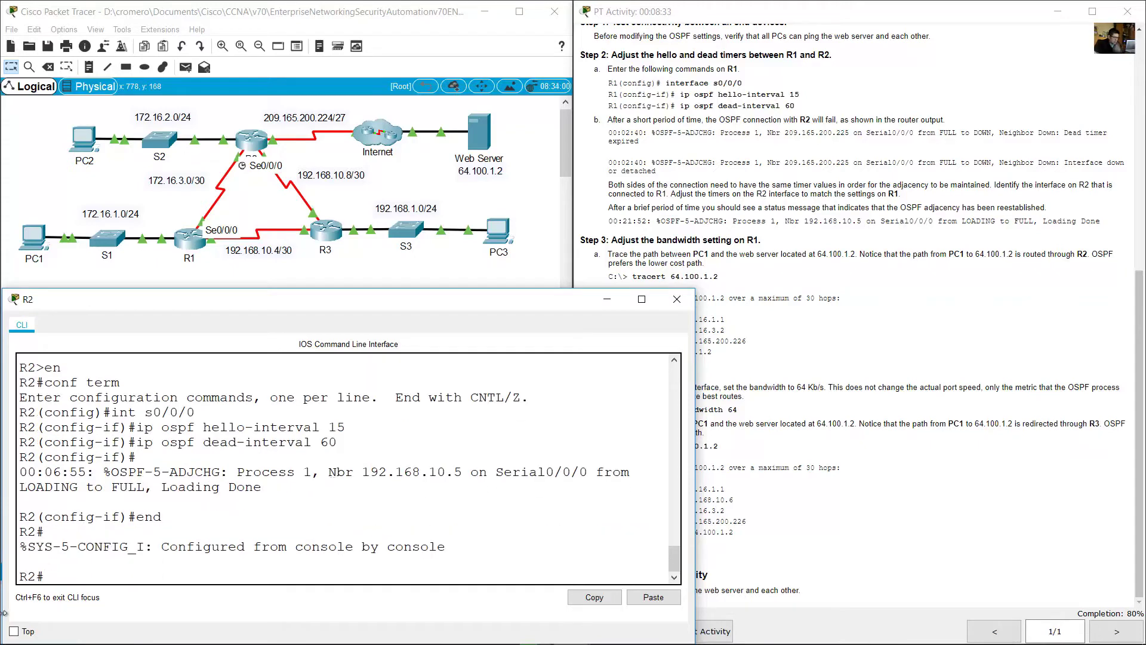
Step: Run show ip ospf interface on R2 and page through the output back to an empty prompt
text(show ip ospf interface)
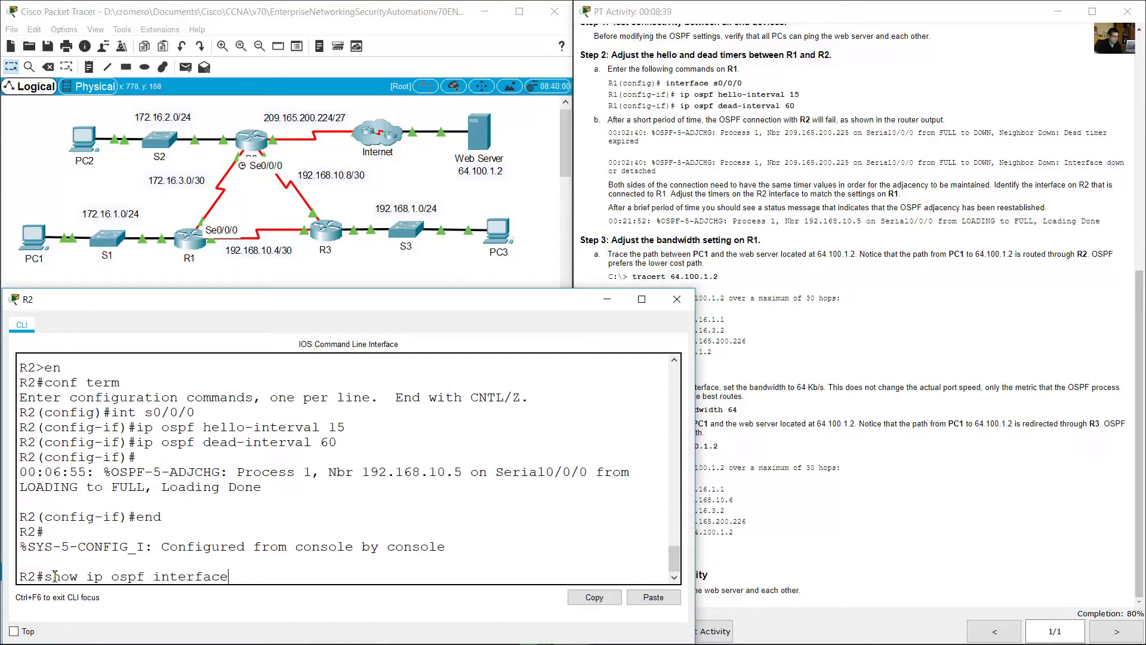
drag(45, 575, 275, 575)
key(Return)
key(space)
text(n)
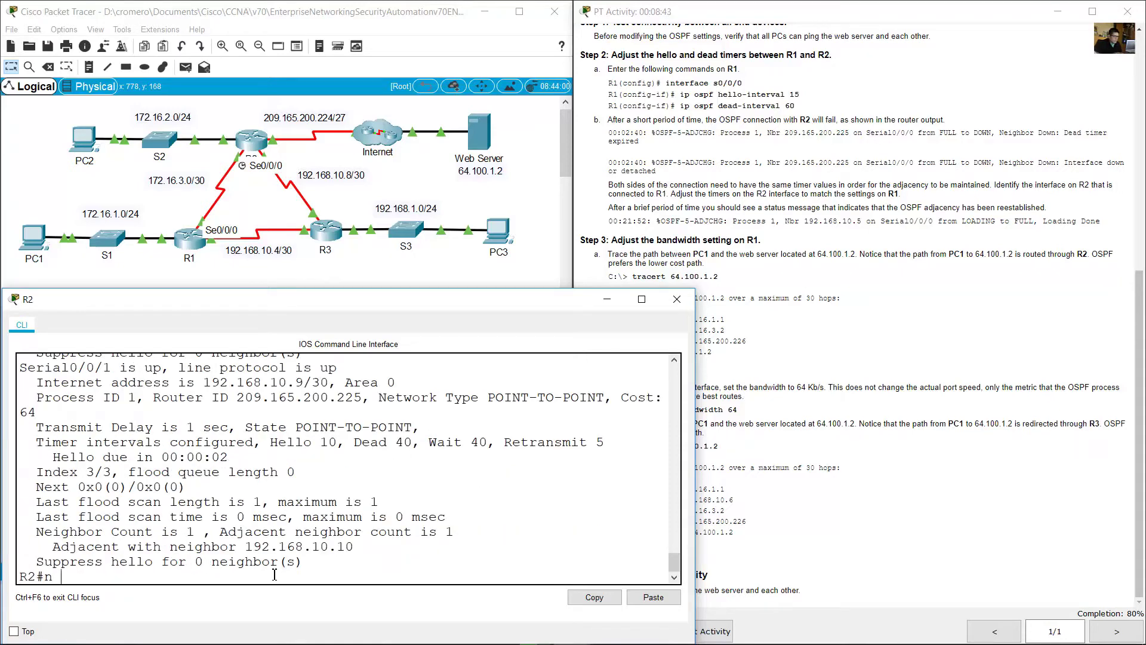
key(BackSpace)
key(BackSpace)
Step: Review R2's OSPF output from GigabitEthernet0/0 to the Serial0/0/0 section, widening the console window to fit its lines
scroll(252, 571, up, 15)
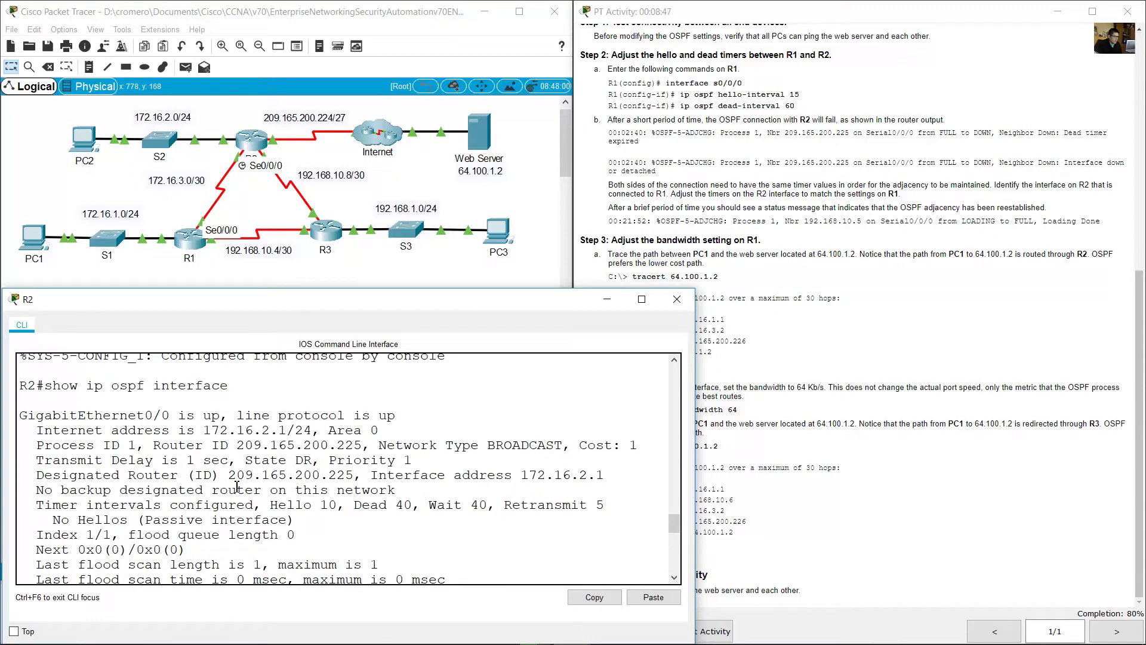
drag(21, 416, 172, 417)
scroll(175, 425, down, 2)
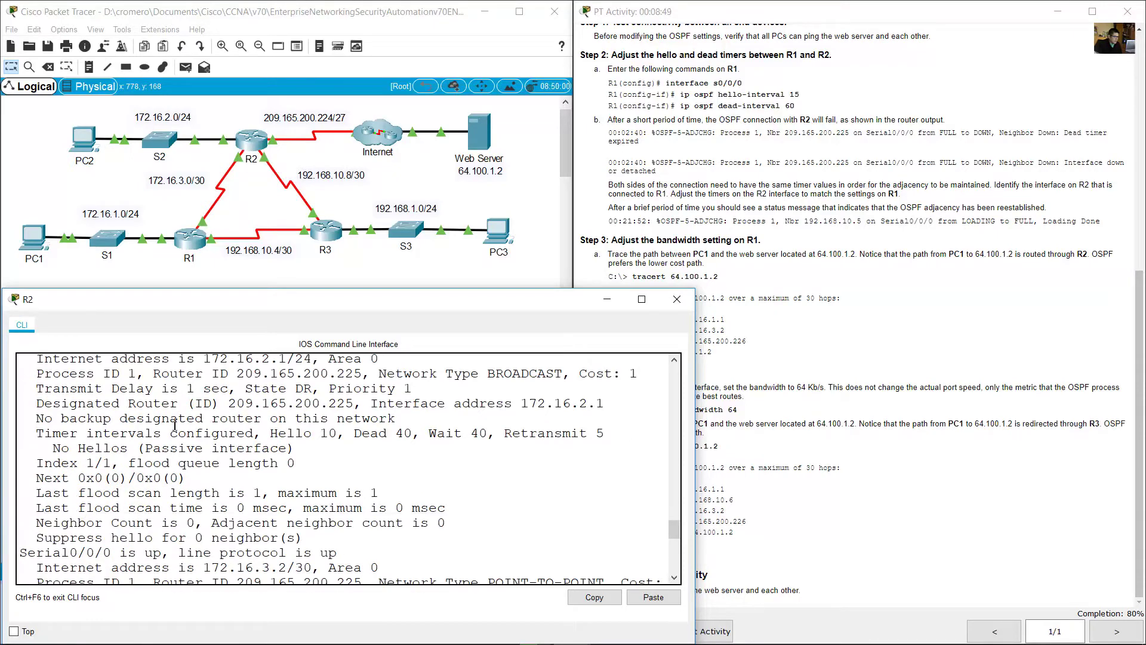
scroll(175, 425, down, 3)
drag(23, 452, 105, 449)
drag(695, 457, 781, 456)
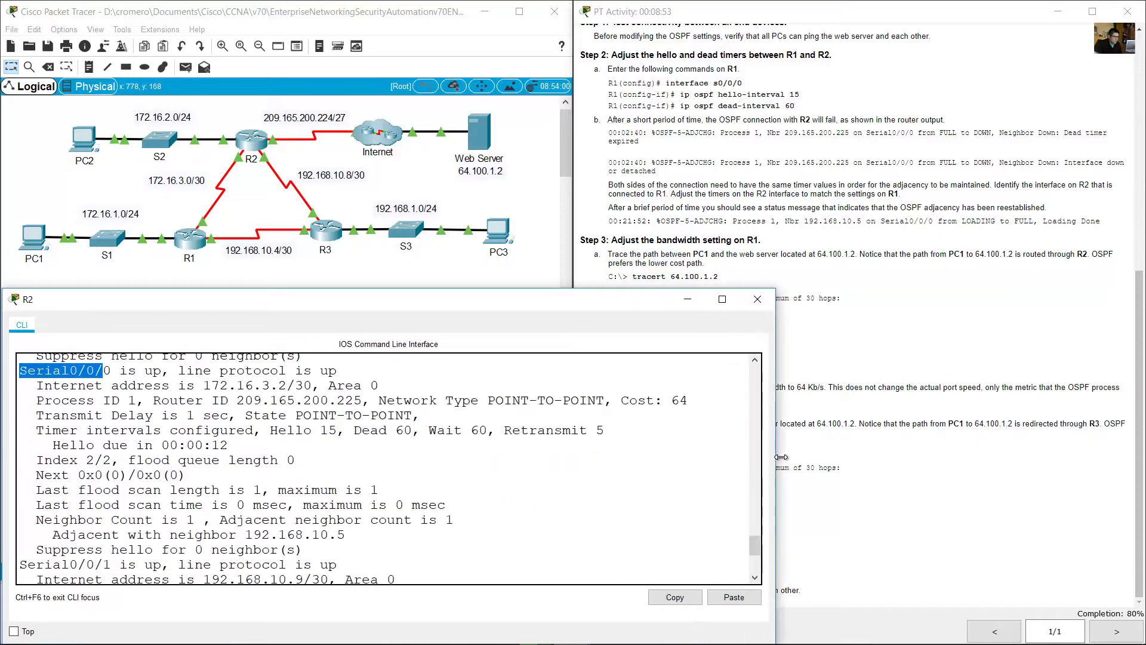
scroll(22, 404, up, 1)
click(26, 407)
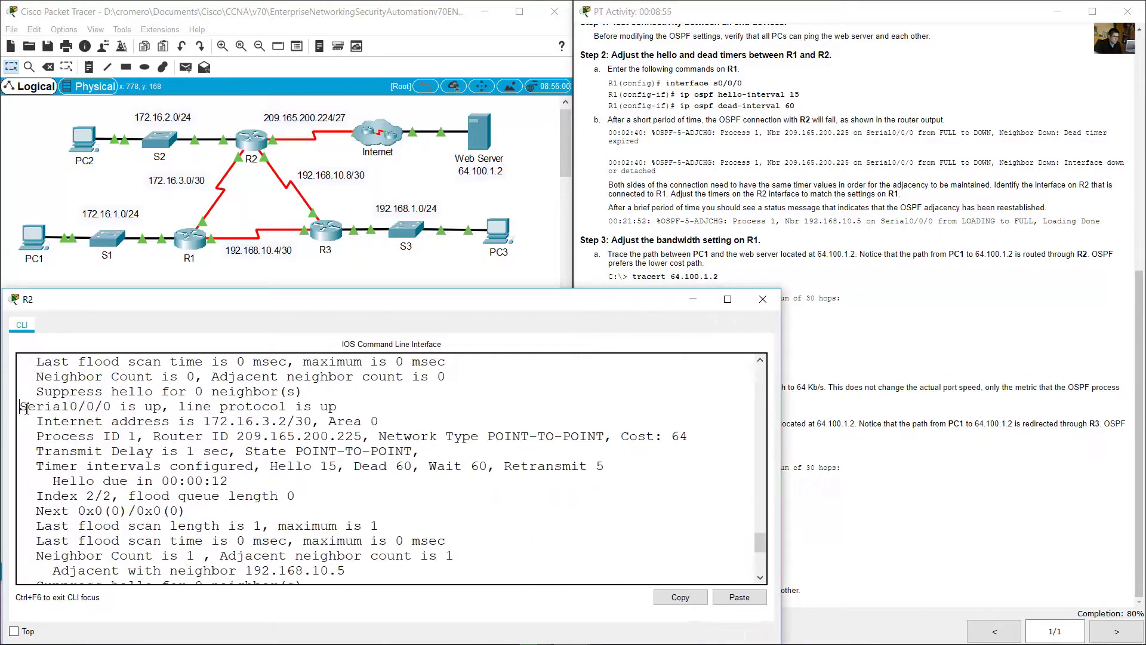
drag(23, 409, 137, 406)
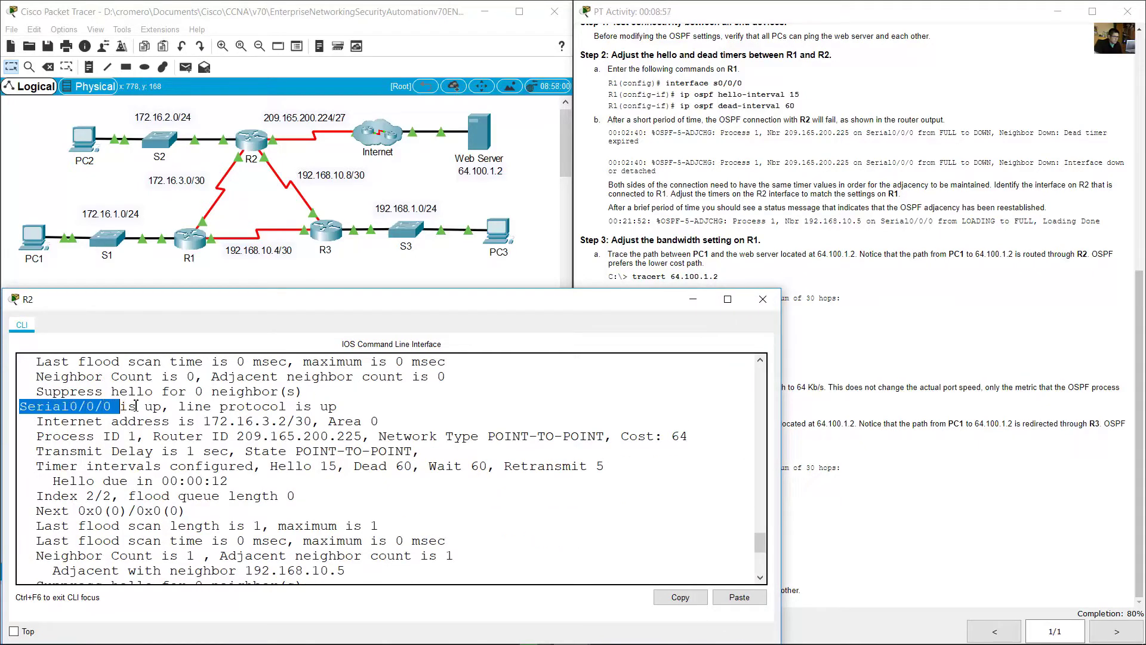
scroll(203, 425, down, 1)
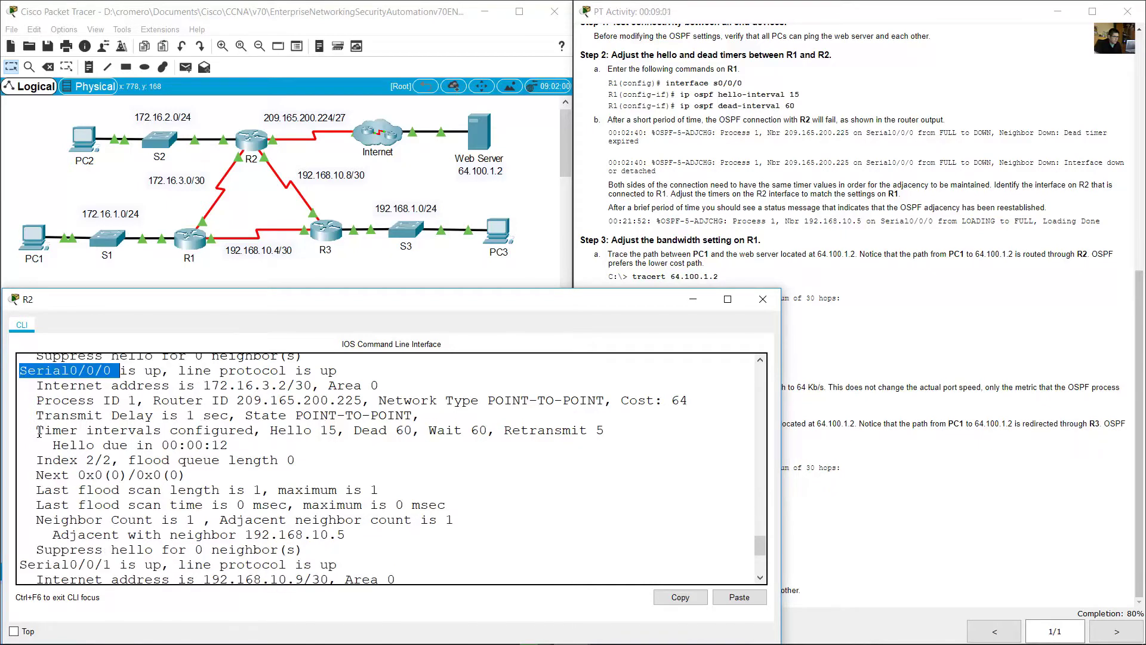
Step: Check the configured hello and dead timer intervals for Serial0/0/0 in R2's OSPF output
drag(38, 431, 349, 432)
click(277, 434)
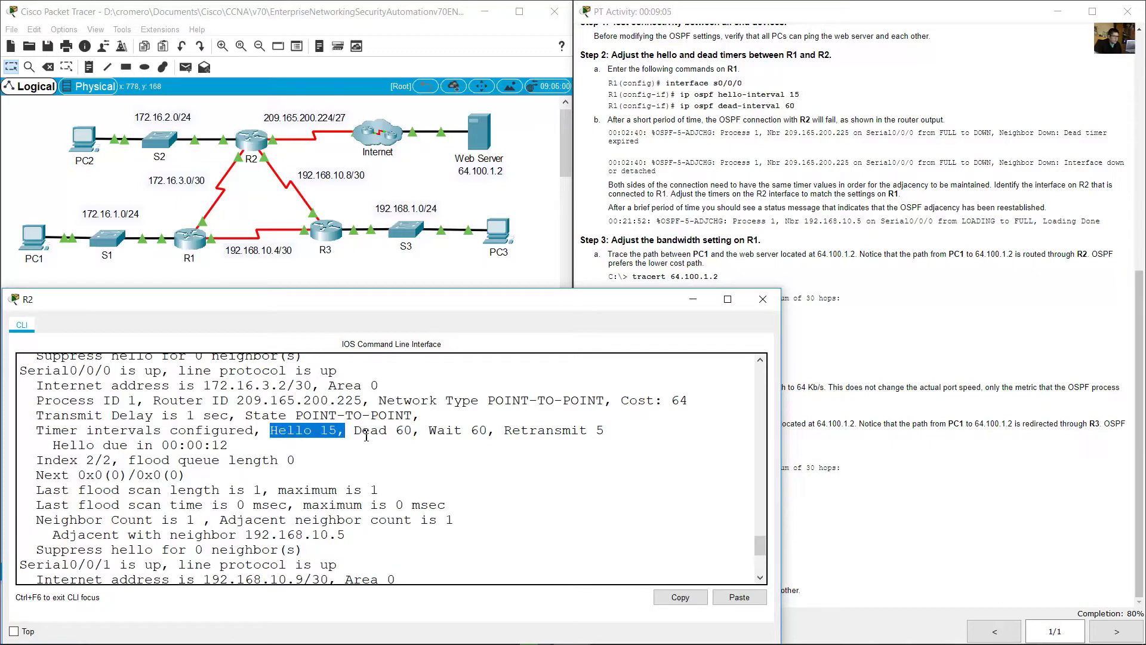
click(366, 436)
drag(356, 431, 414, 431)
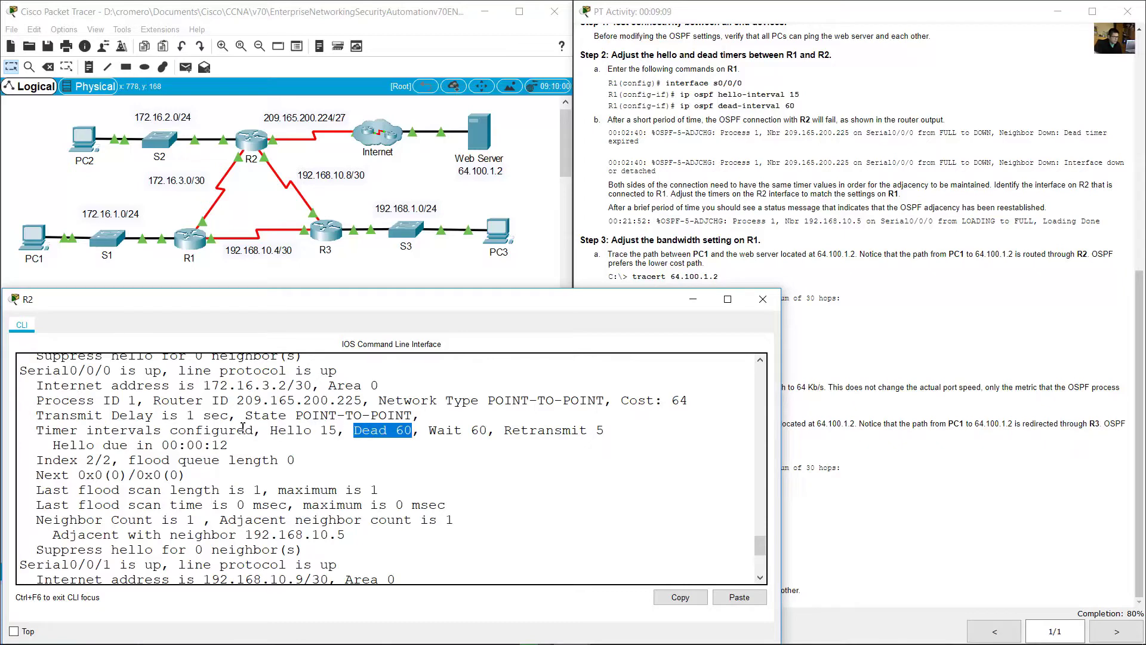
drag(271, 430, 404, 430)
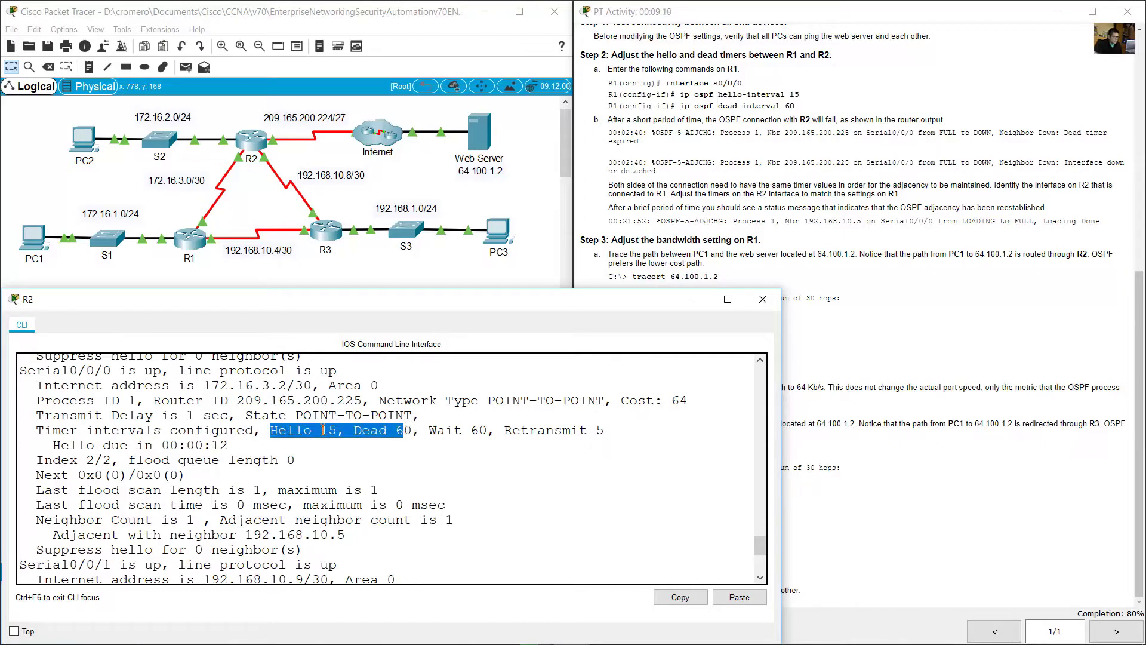
click(372, 436)
Step: Identify R2's Serial0/0/1 link in the topology and compare its hello and dead timers with those of Serial0/0/0
scroll(373, 436, down, 3)
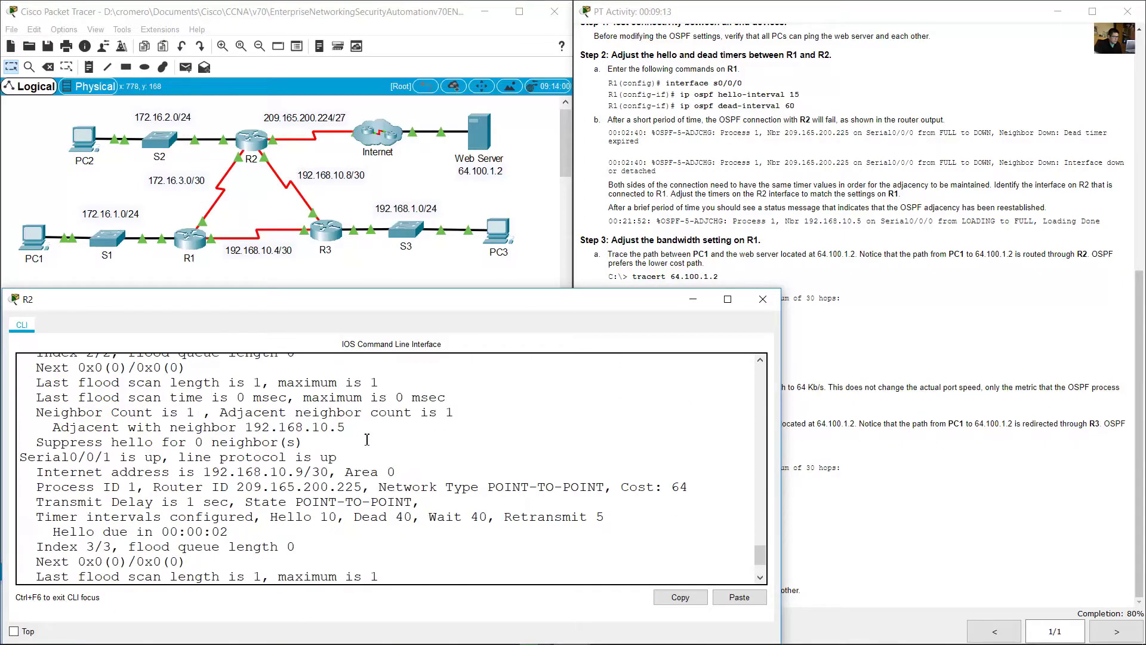
drag(27, 456, 113, 454)
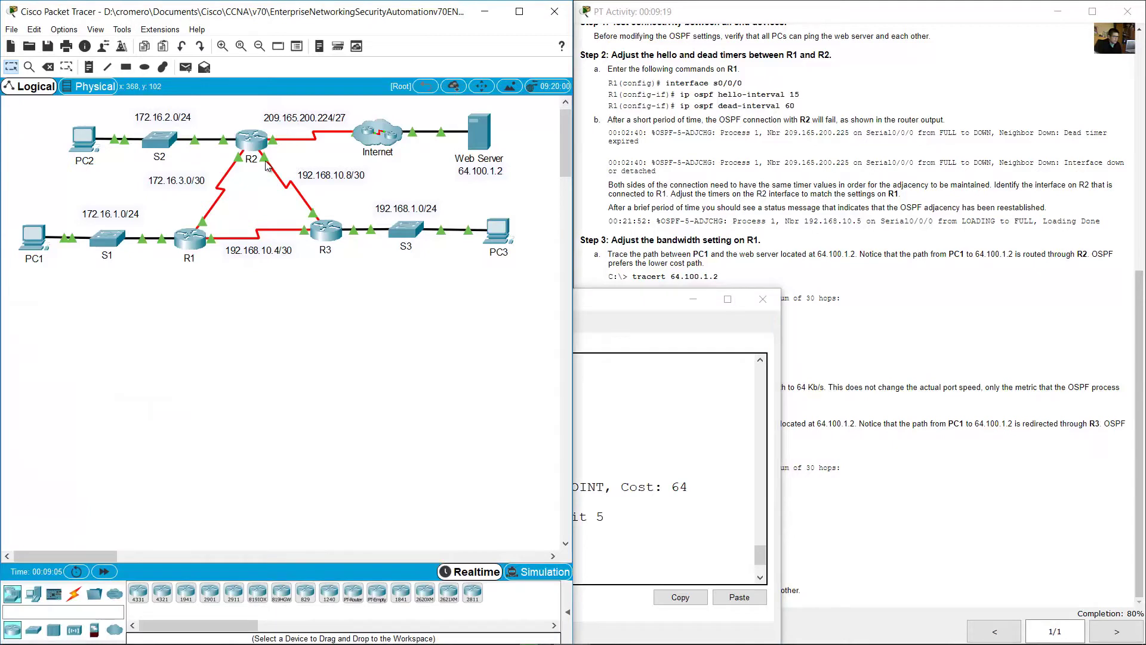
mouse_move(273, 168)
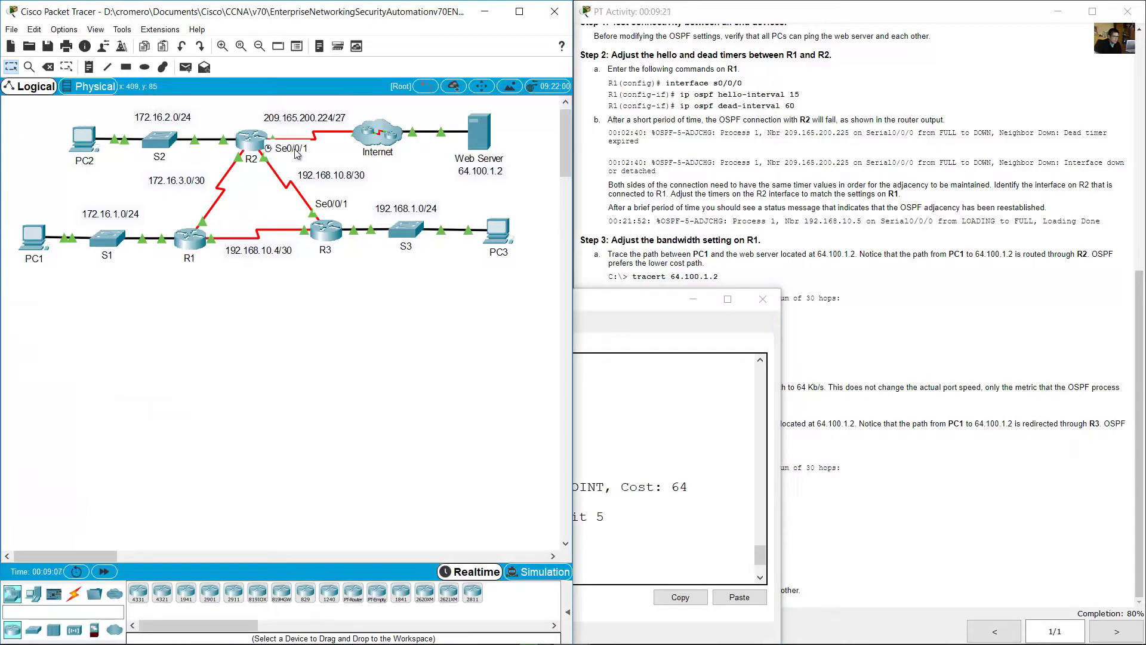
click(700, 512)
scroll(471, 501, down, 2)
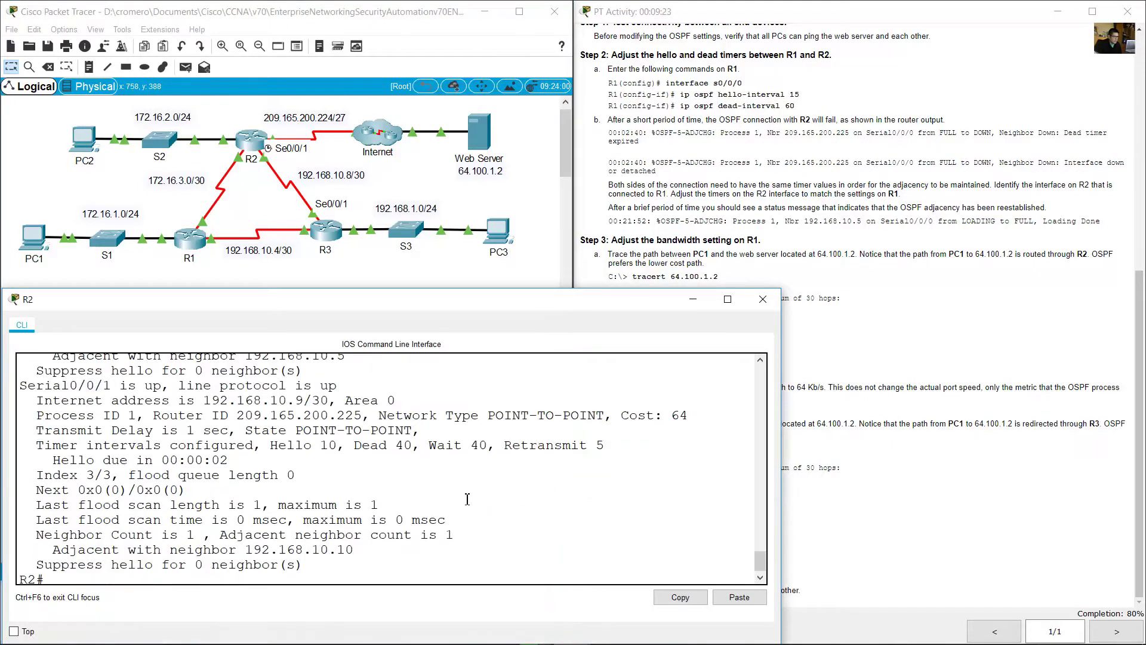
drag(272, 447, 415, 446)
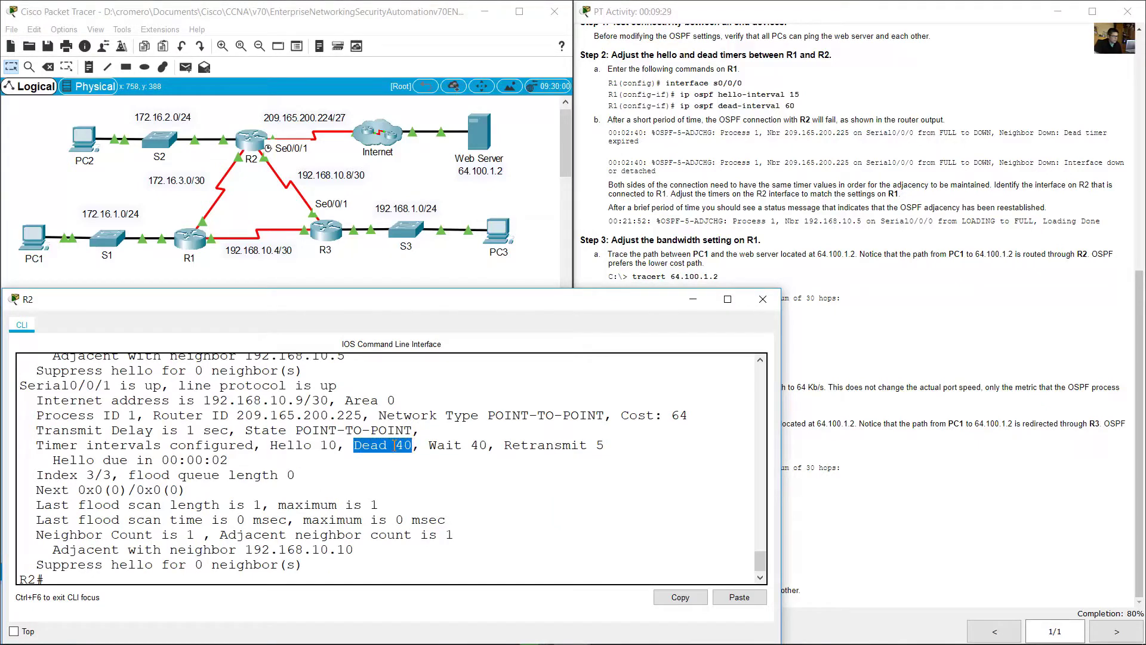
scroll(333, 460, up, 5)
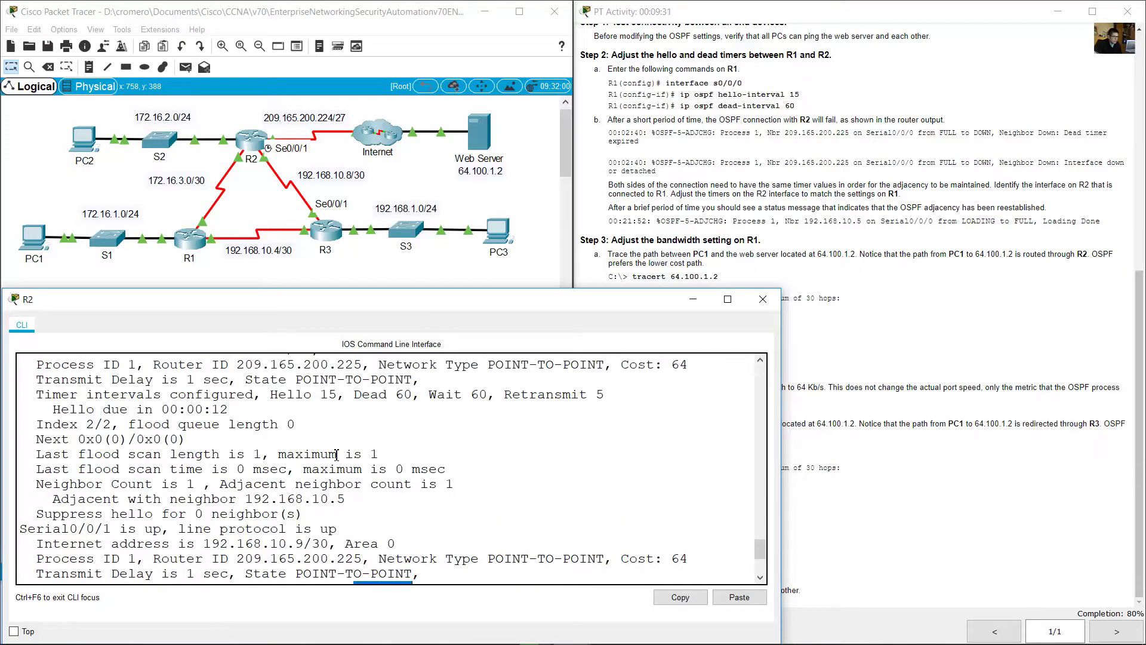
drag(48, 409, 108, 408)
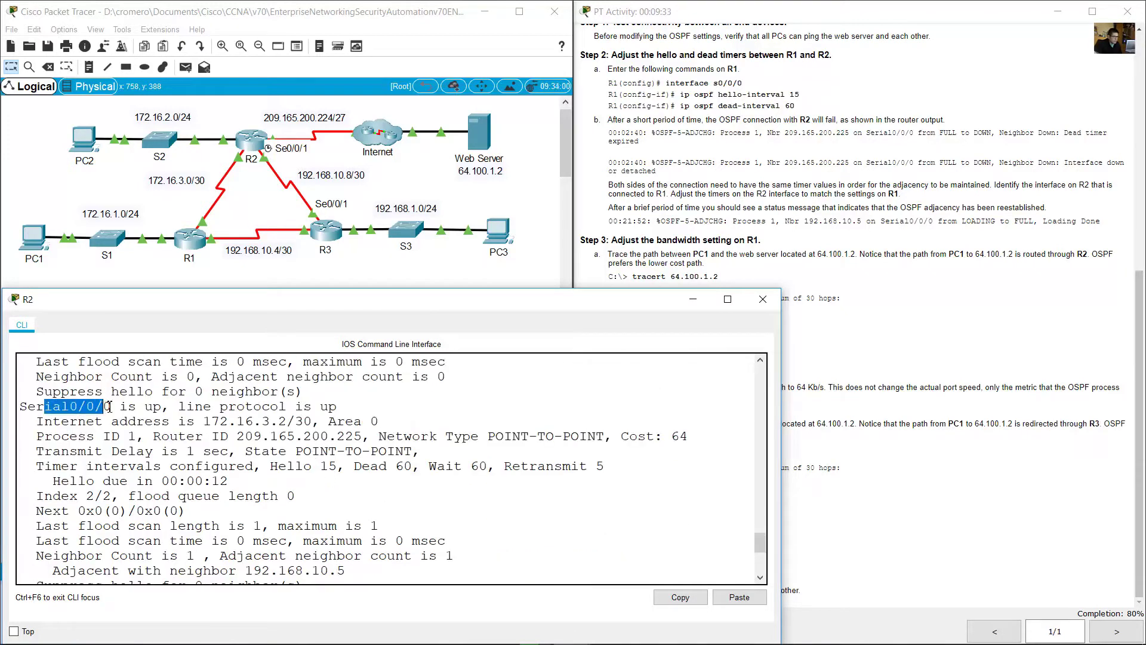
drag(272, 469, 447, 467)
click(356, 465)
scroll(412, 456, down, 5)
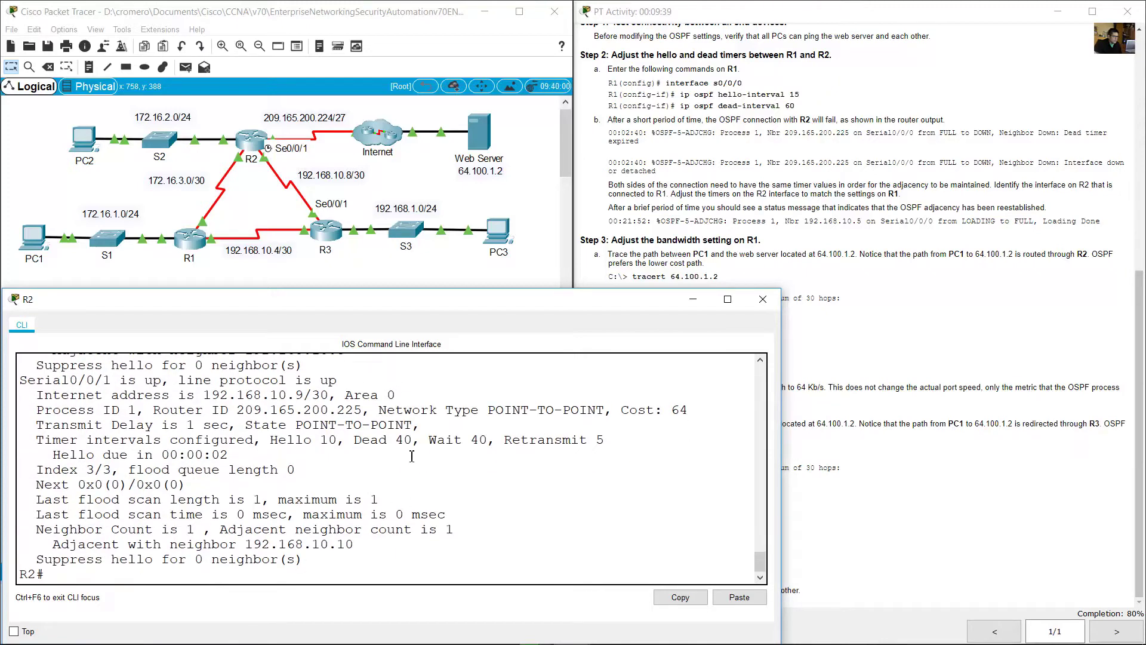
Step: Read the Step 3 instruction on tracing the path to the web server and open PC1's command prompt
click(788, 292)
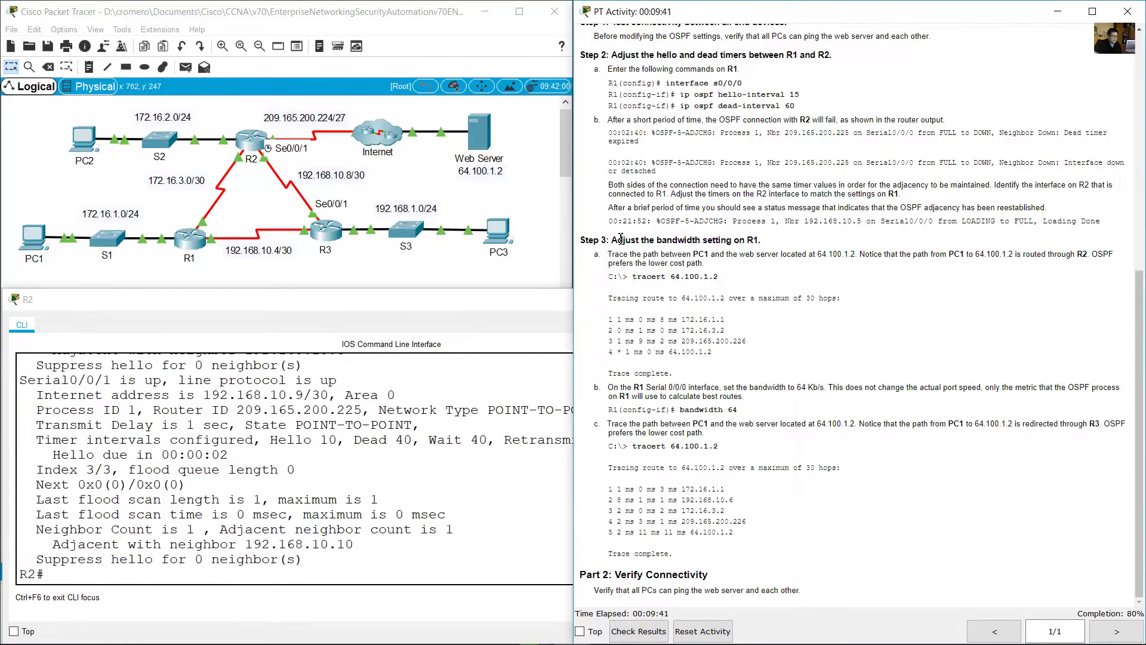
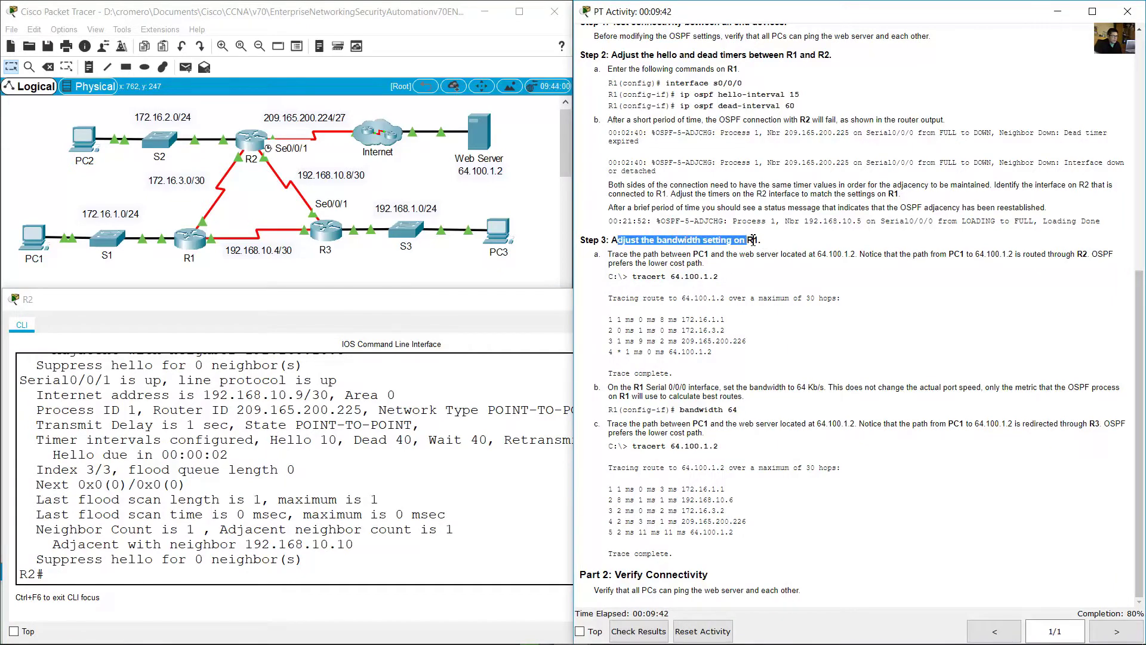
drag(609, 255, 860, 254)
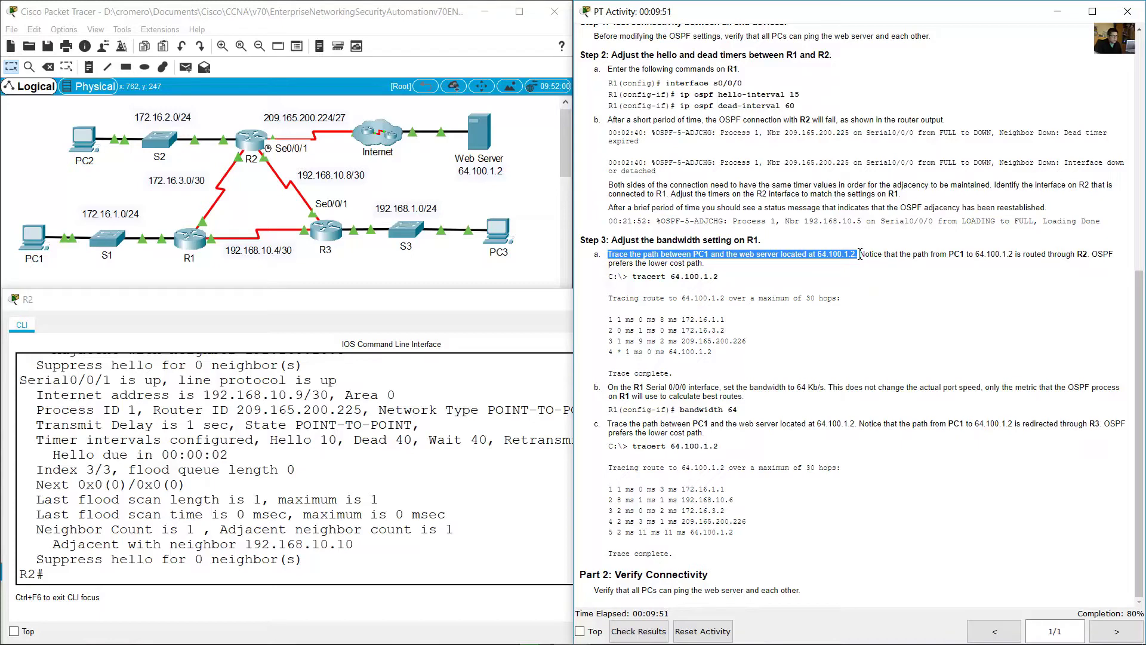
click(411, 255)
drag(61, 307, 18, 217)
click(167, 309)
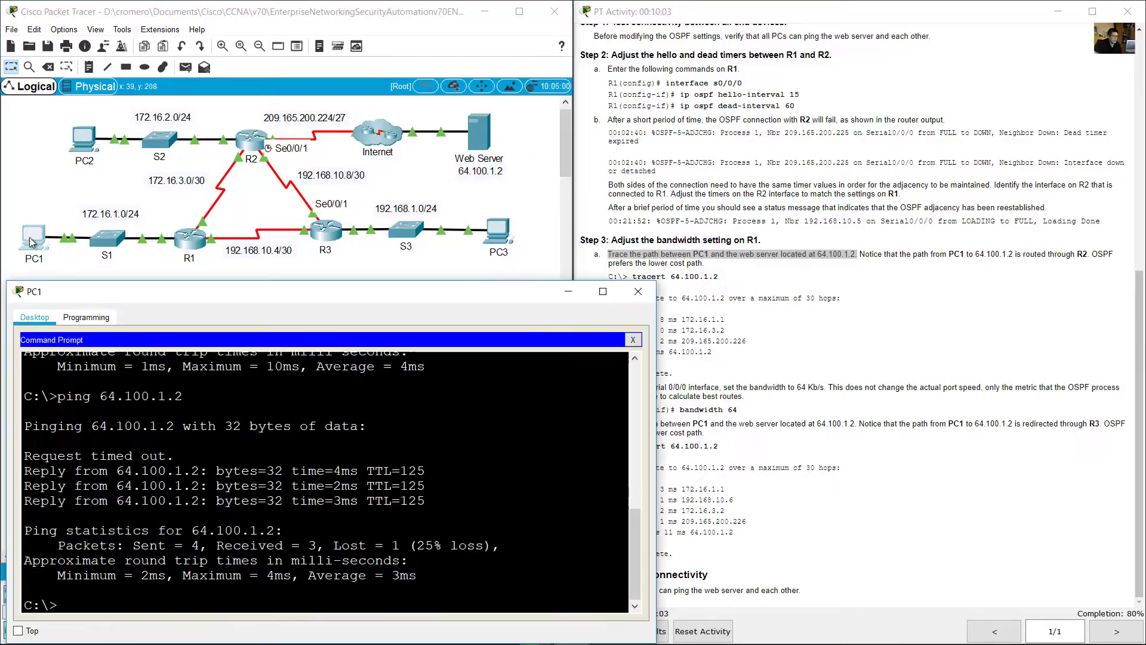
click(32, 238)
Step: Trace the route from PC1 to the web server with tracert 64.100.1.2, checking the server's address in the topology
text(tracert)
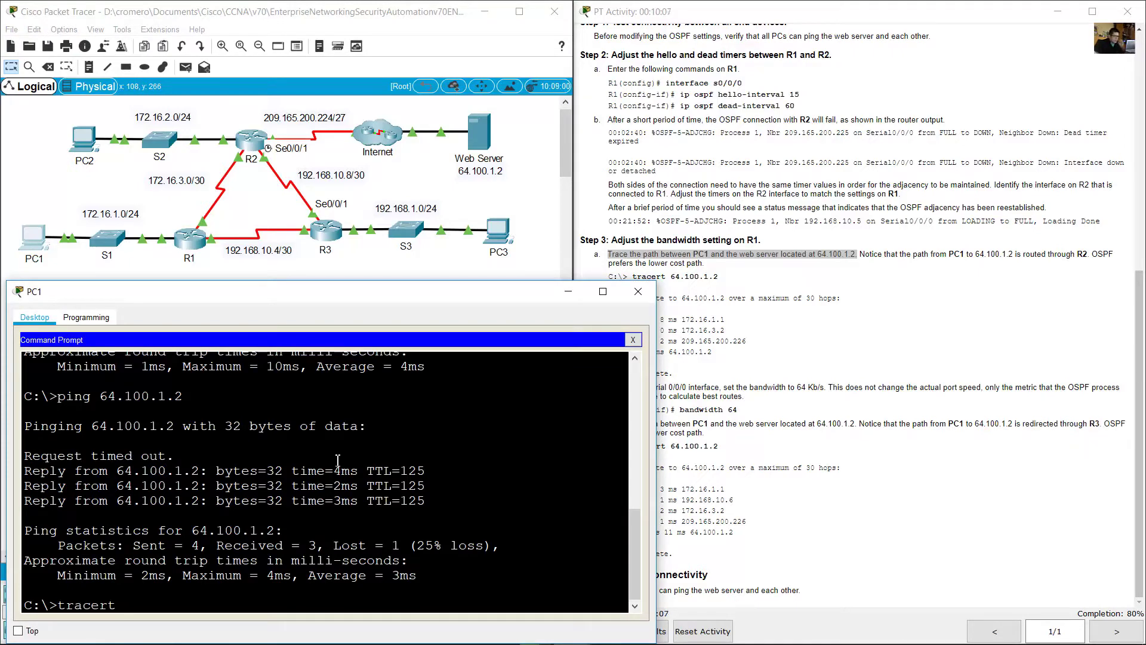
click(485, 191)
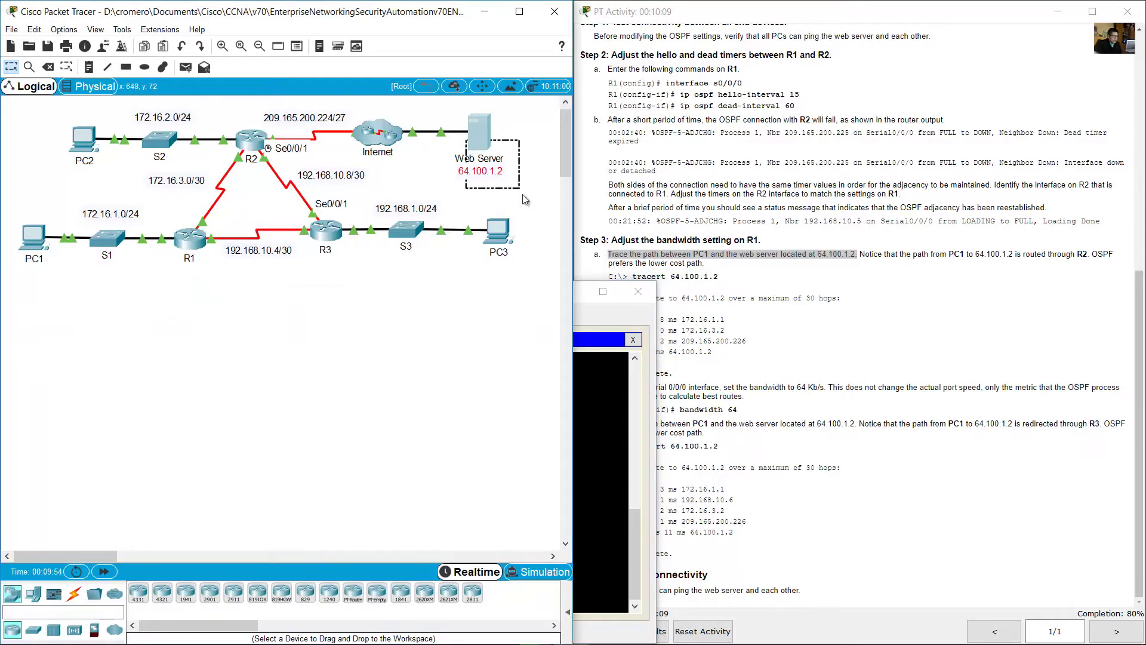
click(607, 451)
text(64.1)
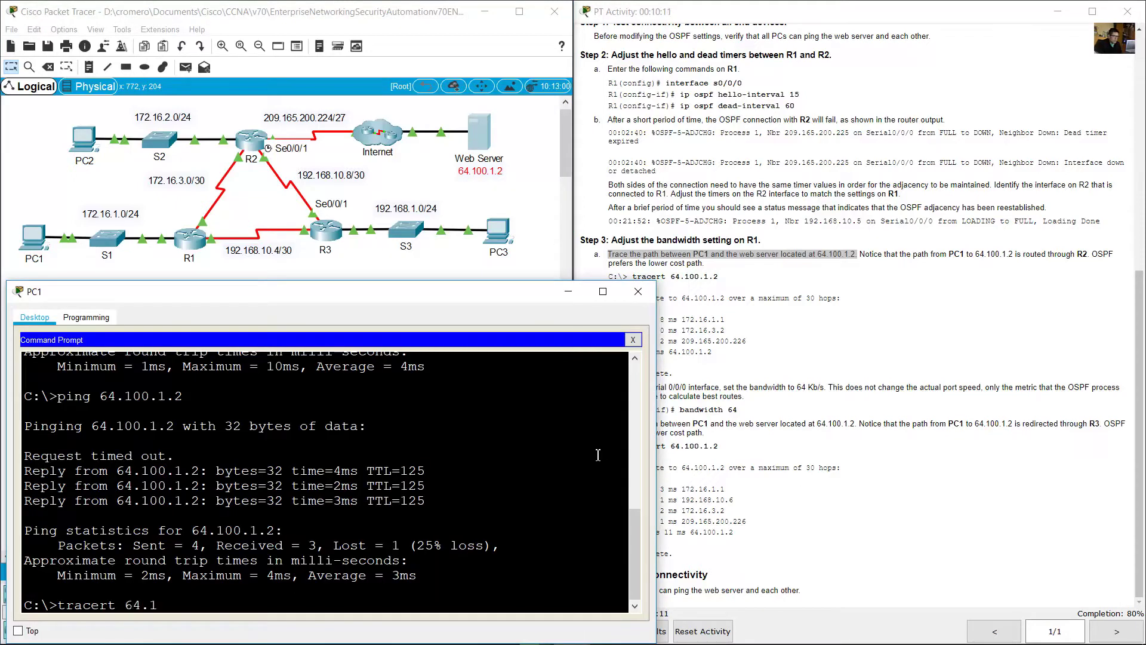
text(00.1.2)
key(BackSpace)
text(.2)
key(Return)
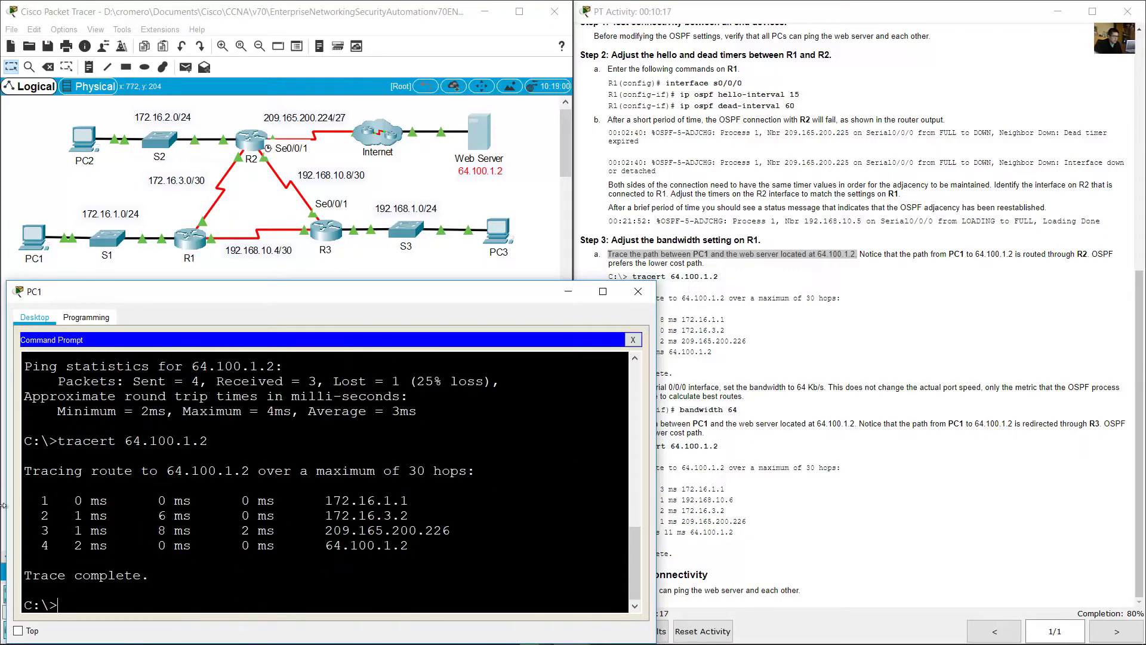
Step: Examine the hops in PC1's trace and look up the first hop, 172.16.1.1, in the addressing table to identify its router and interface
drag(33, 502, 419, 553)
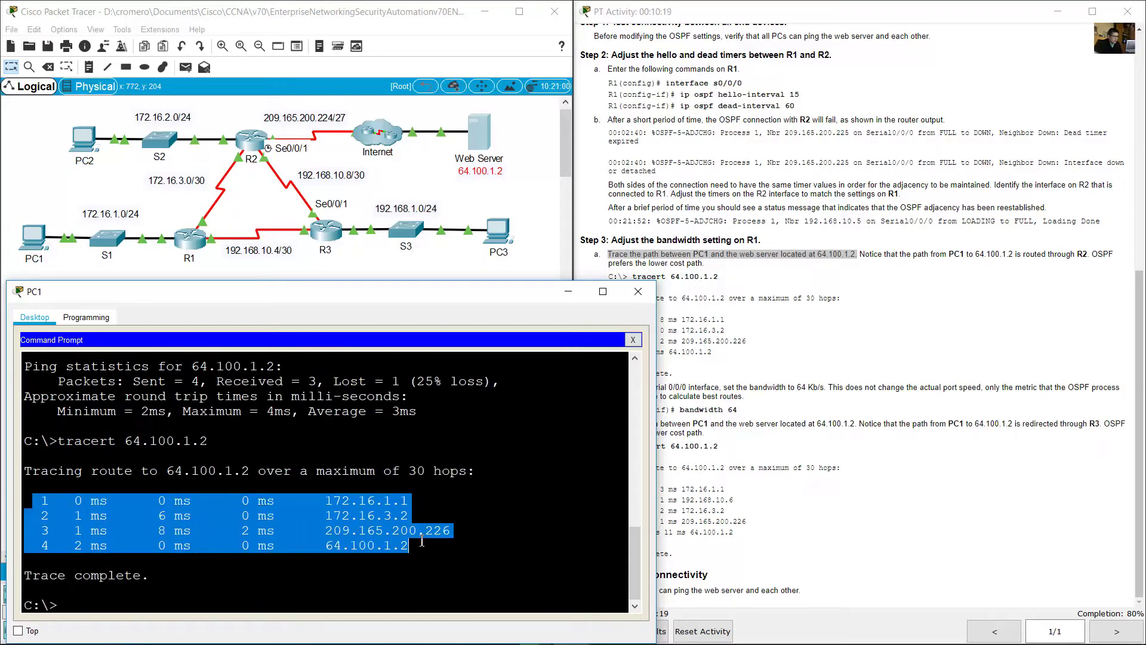
click(407, 504)
drag(324, 501, 420, 498)
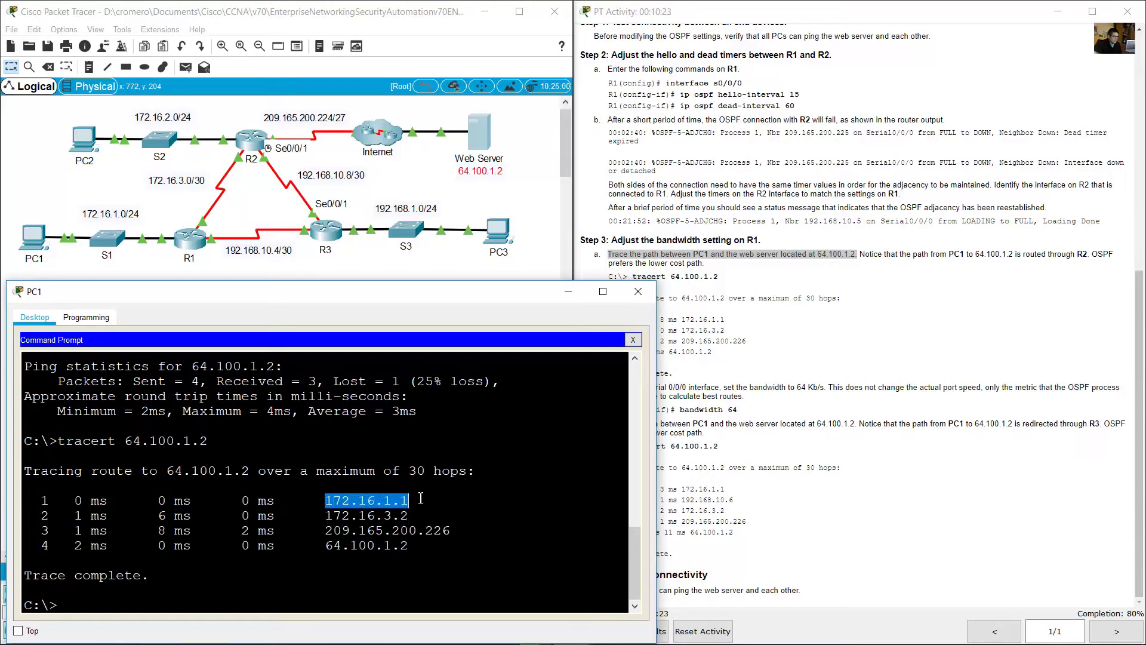
click(857, 294)
scroll(848, 269, up, 8)
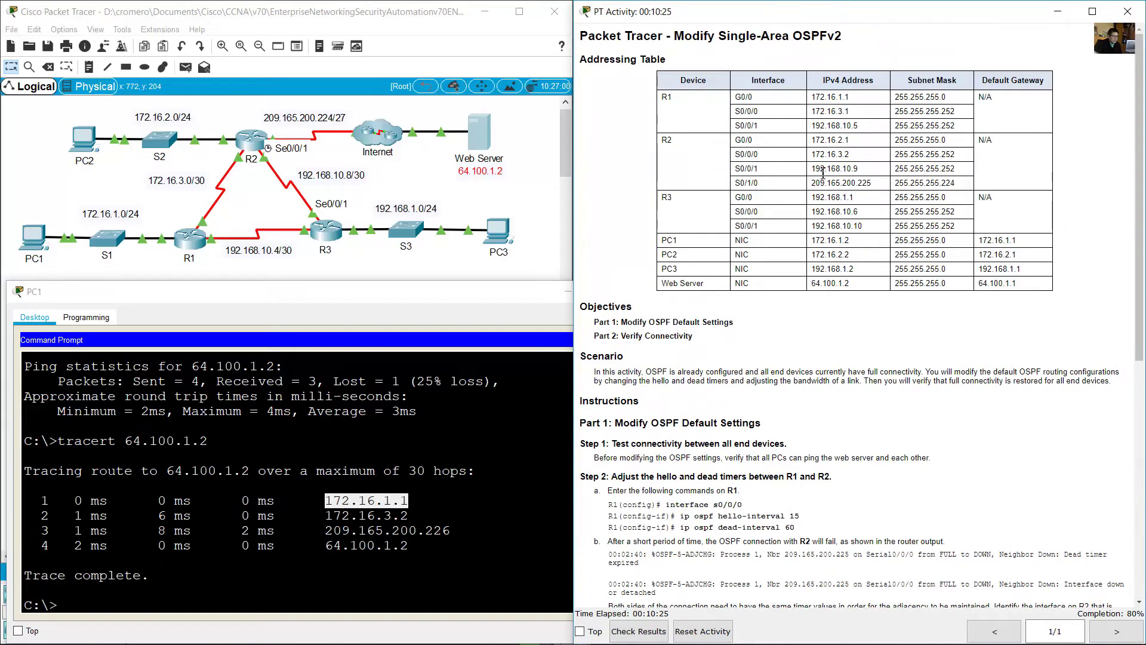
double_click(734, 99)
drag(811, 97, 855, 103)
drag(712, 111, 669, 98)
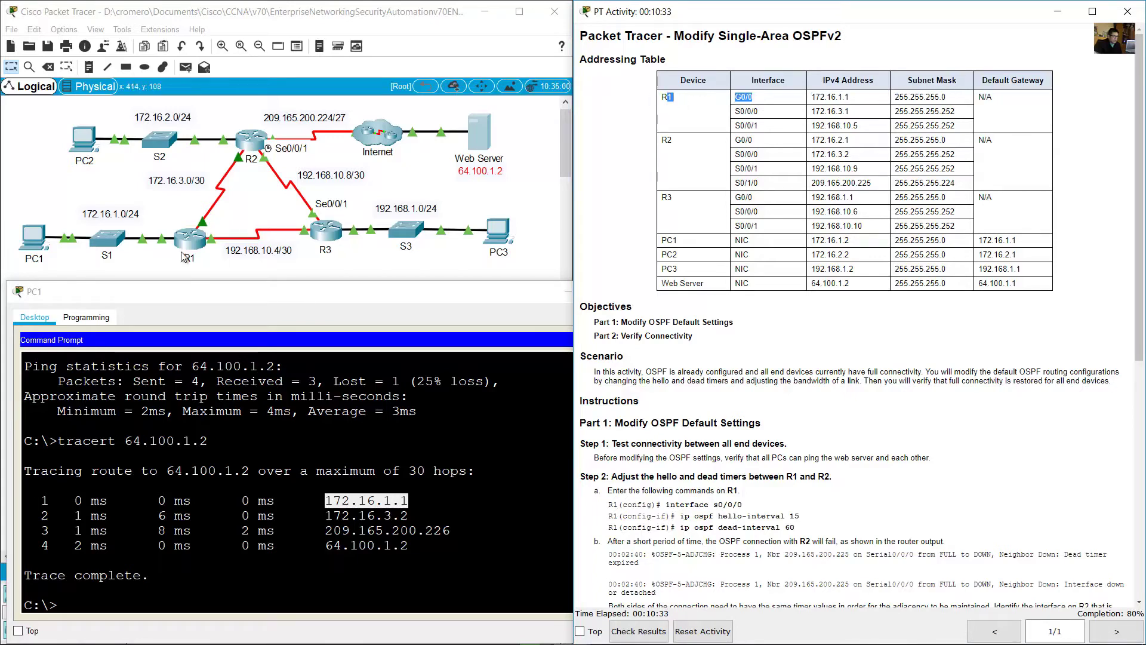
Step: Look up the second hop, 172.16.3.2, in the addressing table and locate its router and serial link in the topology
click(179, 276)
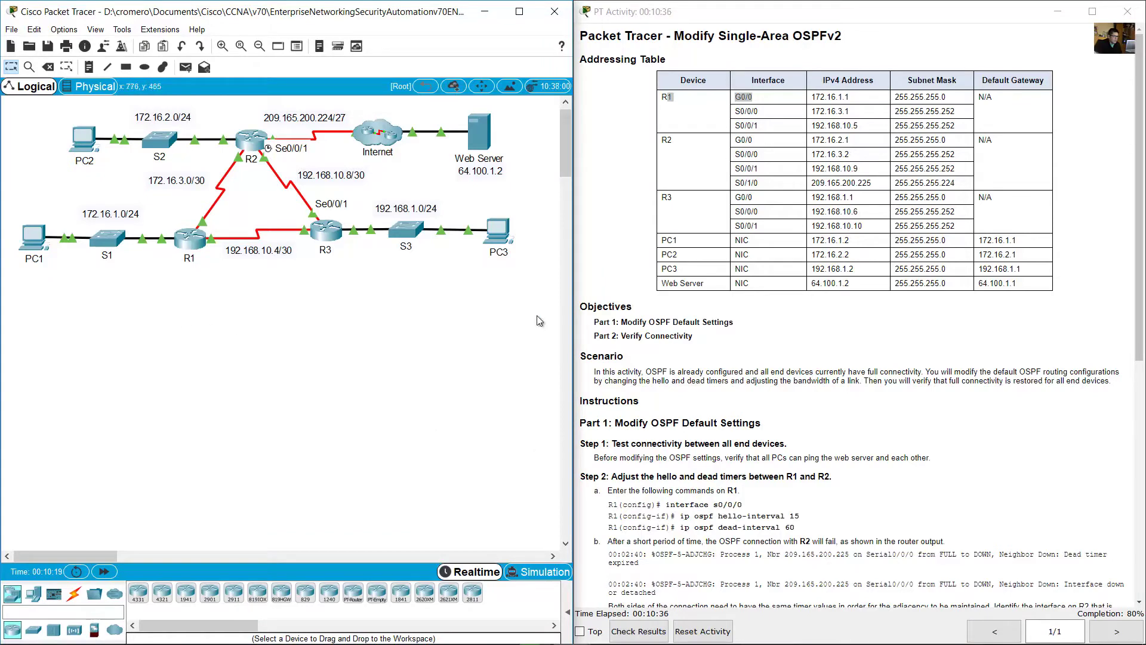
click(31, 239)
drag(258, 515, 408, 516)
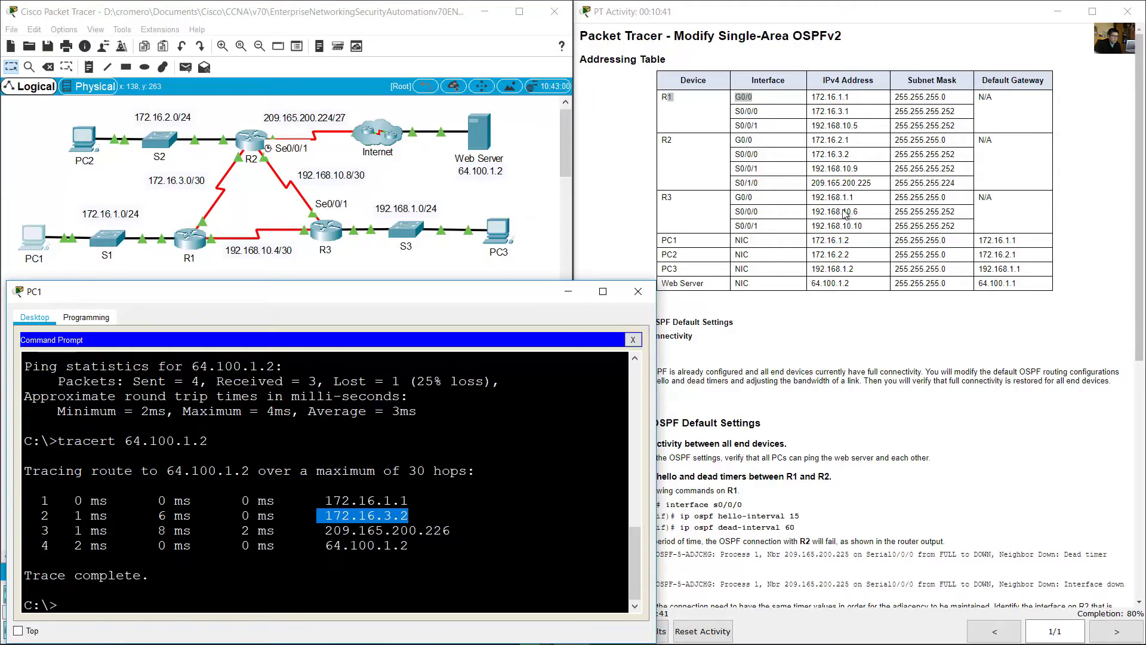
click(837, 157)
drag(816, 154, 837, 155)
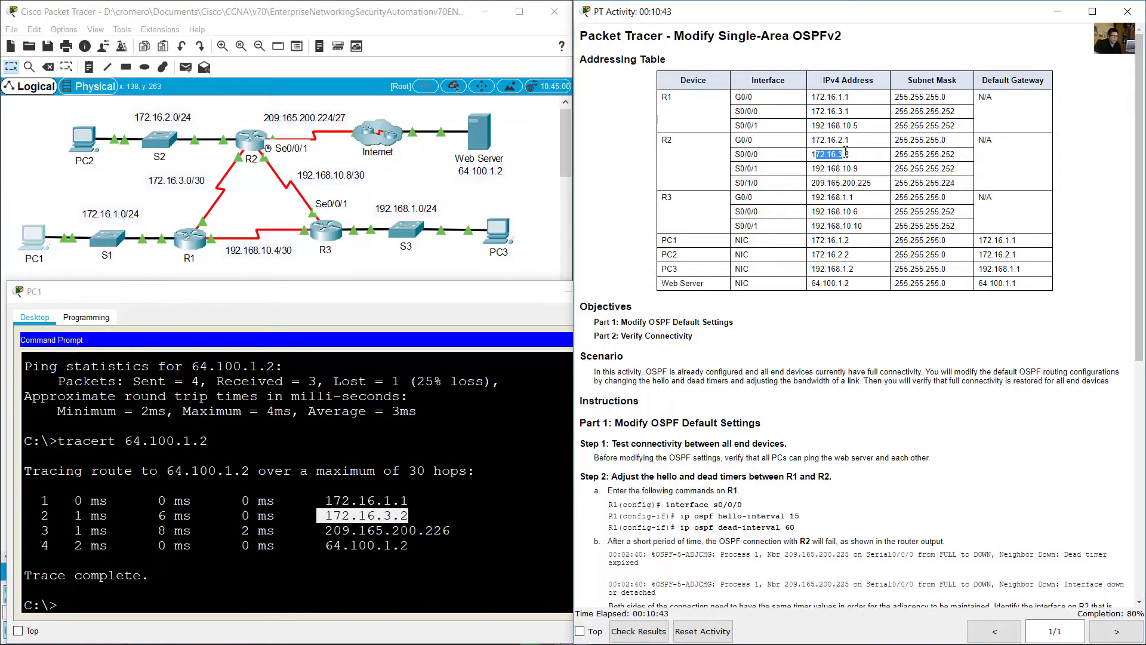
drag(760, 156, 733, 157)
click(673, 145)
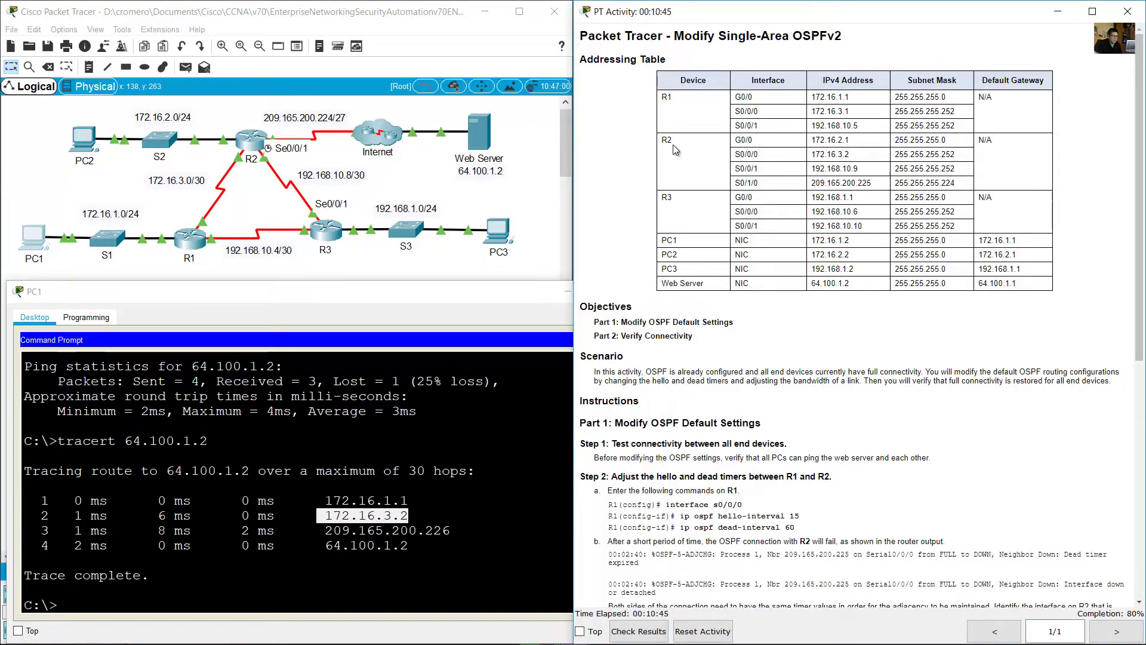
click(244, 190)
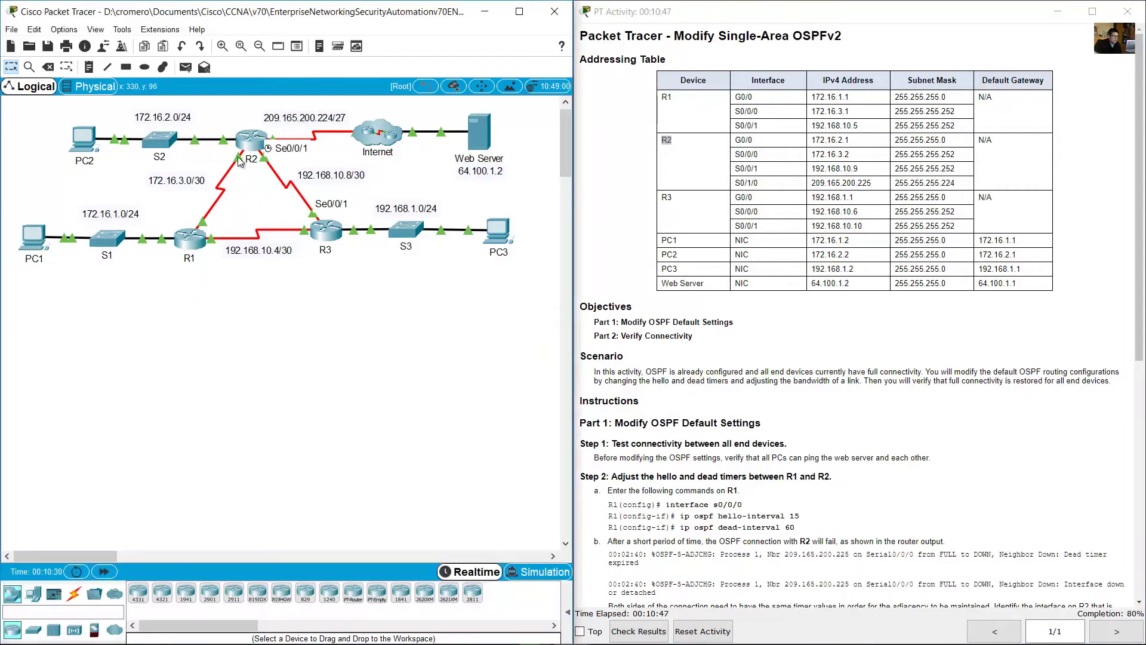
drag(258, 195, 228, 105)
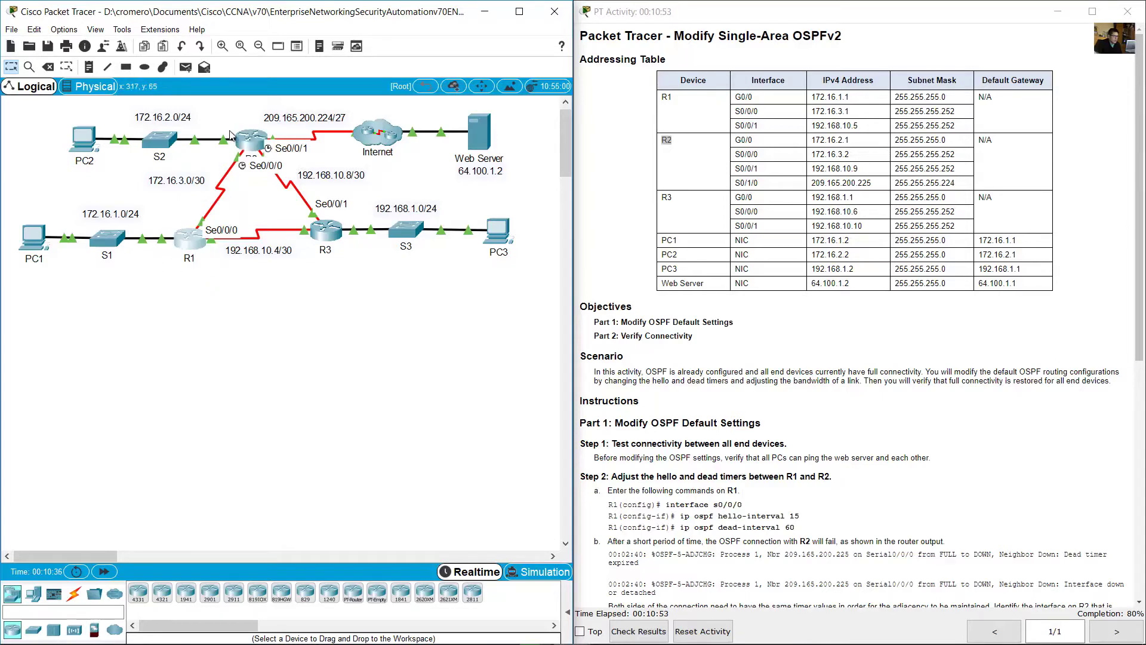
Step: Examine the third hop, 209.165.200.226, in PC1's trace and match it to the Internet cloud in the topology
click(39, 244)
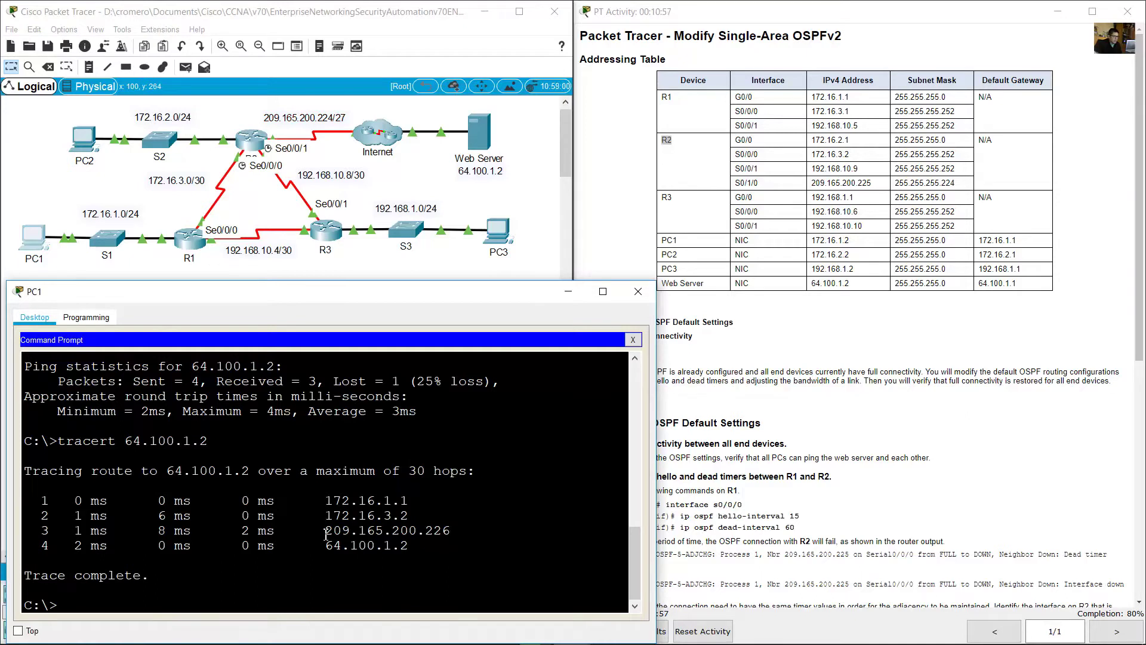
drag(329, 535, 454, 532)
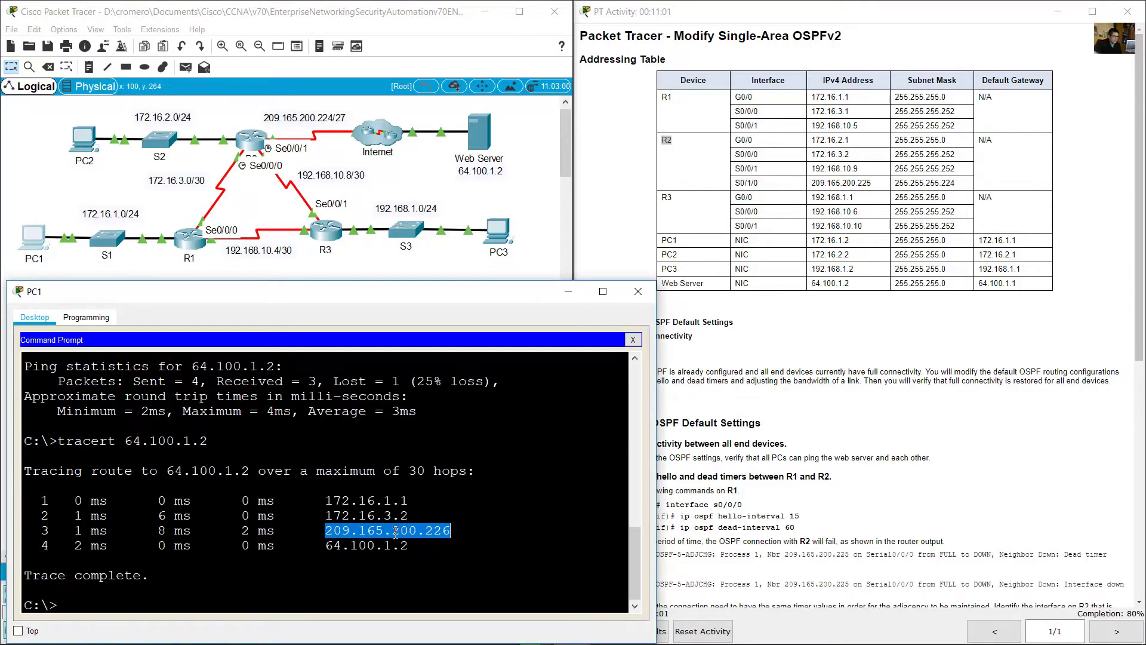
click(398, 176)
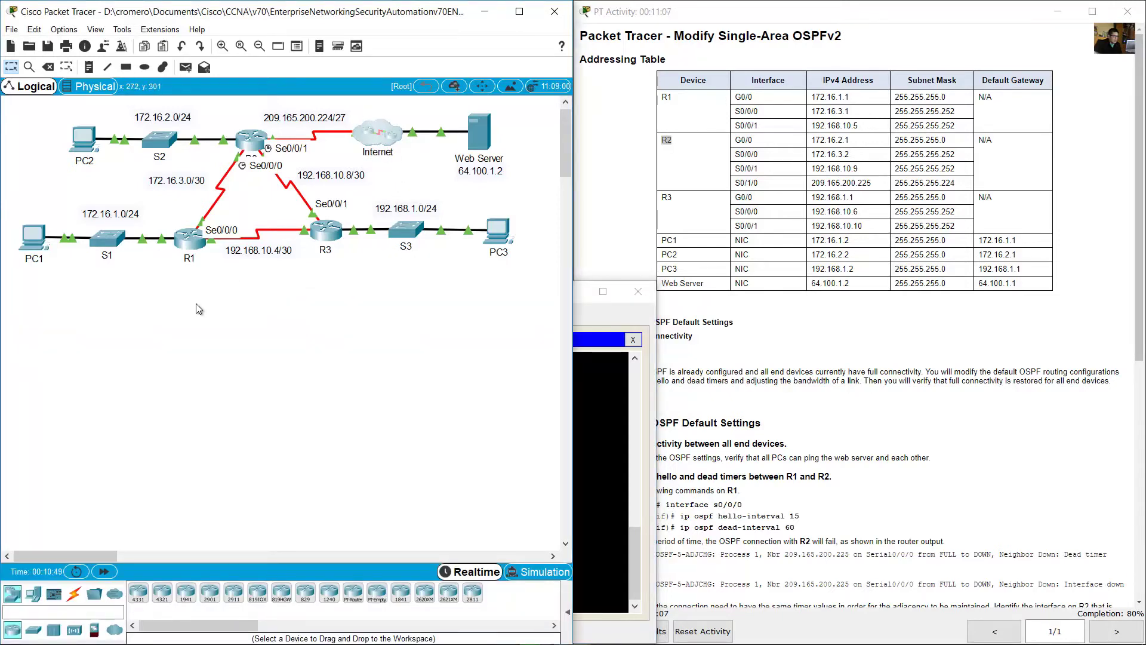
click(593, 459)
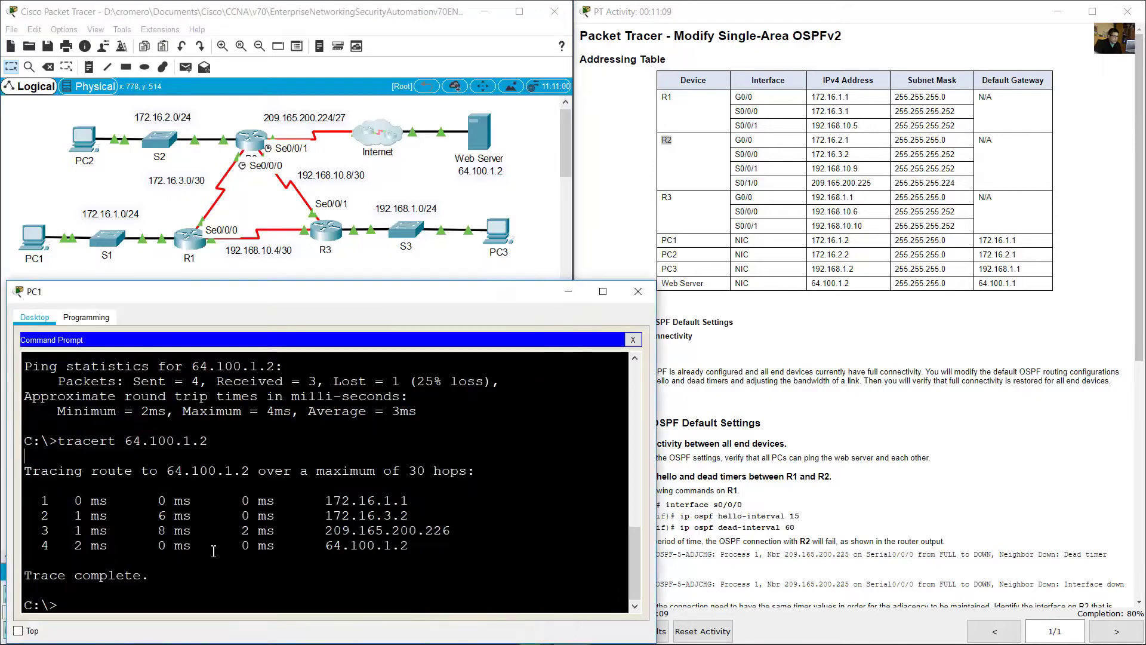
Step: Match the last hop, 64.100.1.2, to the web server and follow the complete traced path through the topology
drag(326, 546, 408, 546)
click(514, 191)
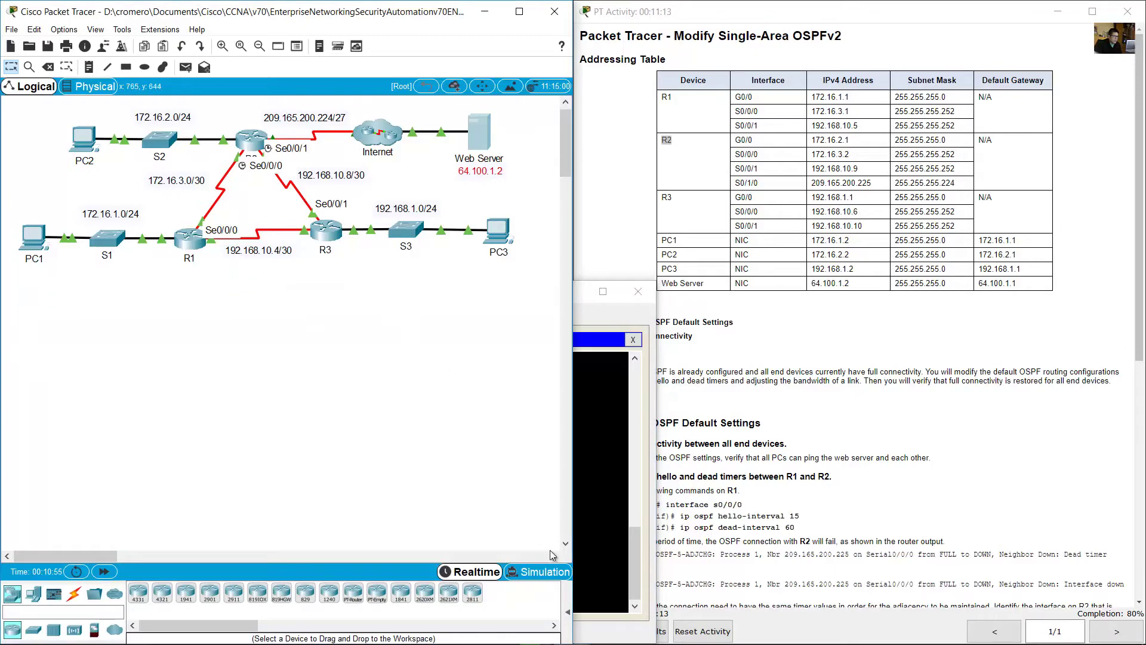
click(608, 535)
drag(269, 515, 468, 552)
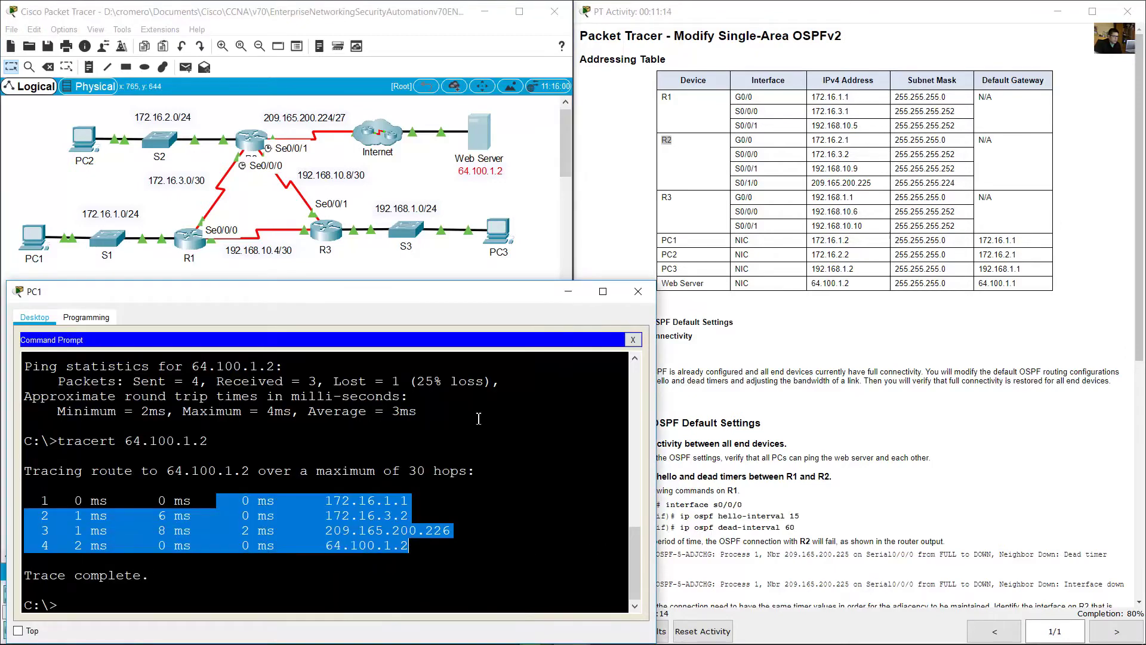
click(517, 187)
drag(206, 323, 185, 255)
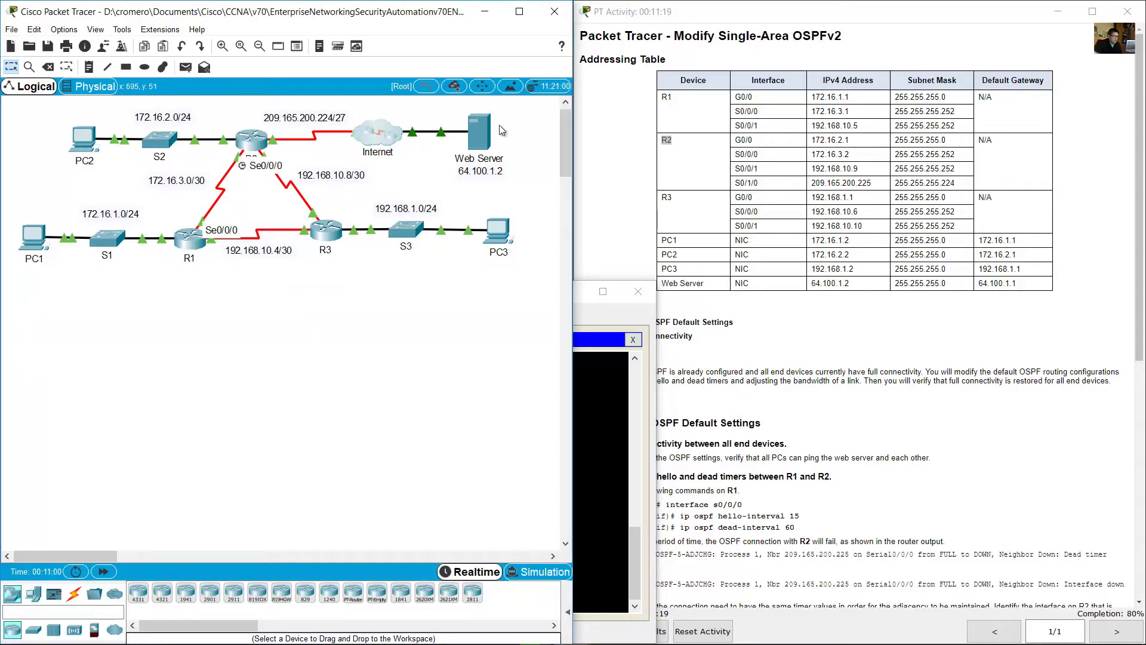
Step: Read the Step 3b instruction on R1's Serial 0/0/0 bandwidth and its bandwidth 64 command, checking the interface in the topology
click(918, 405)
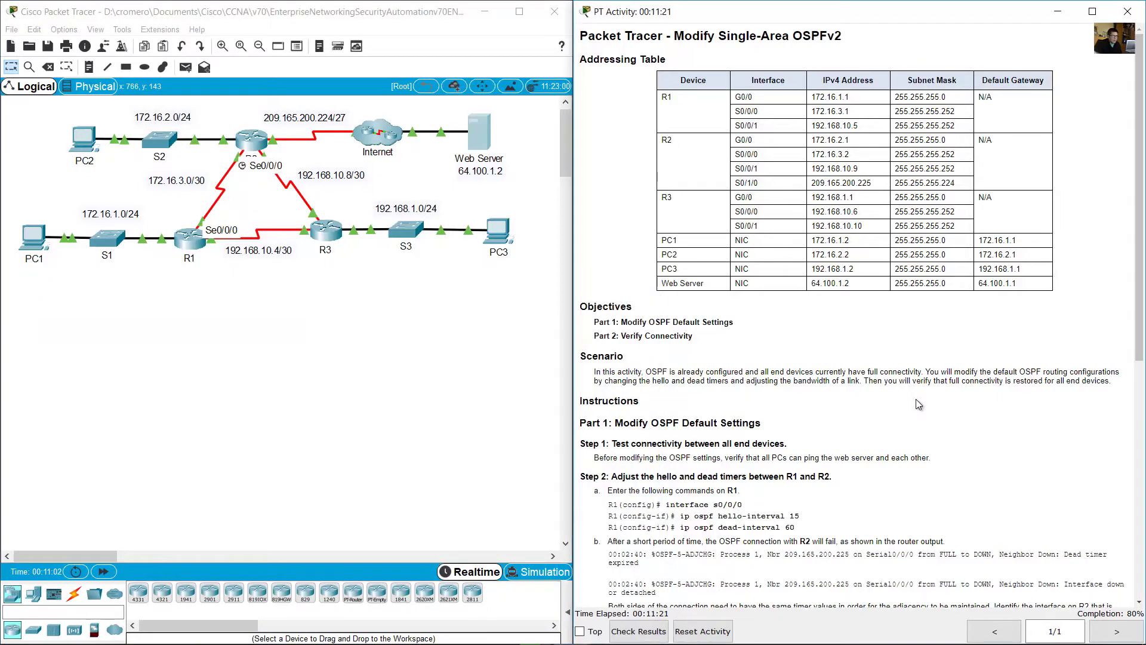
scroll(926, 412, down, 7)
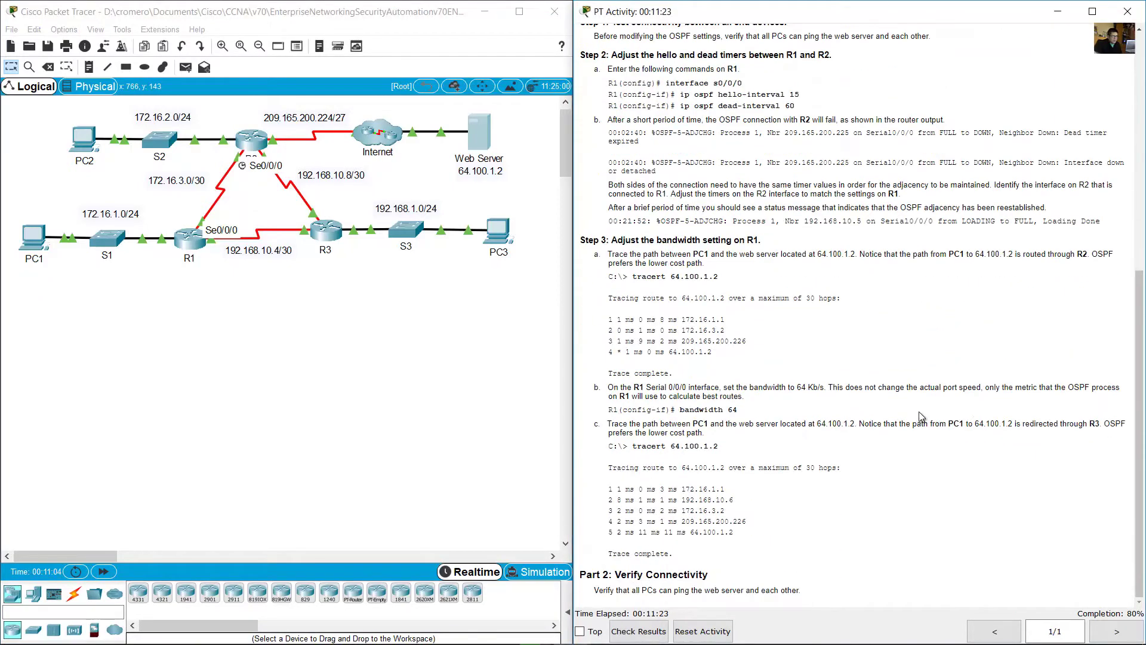
drag(619, 387, 828, 389)
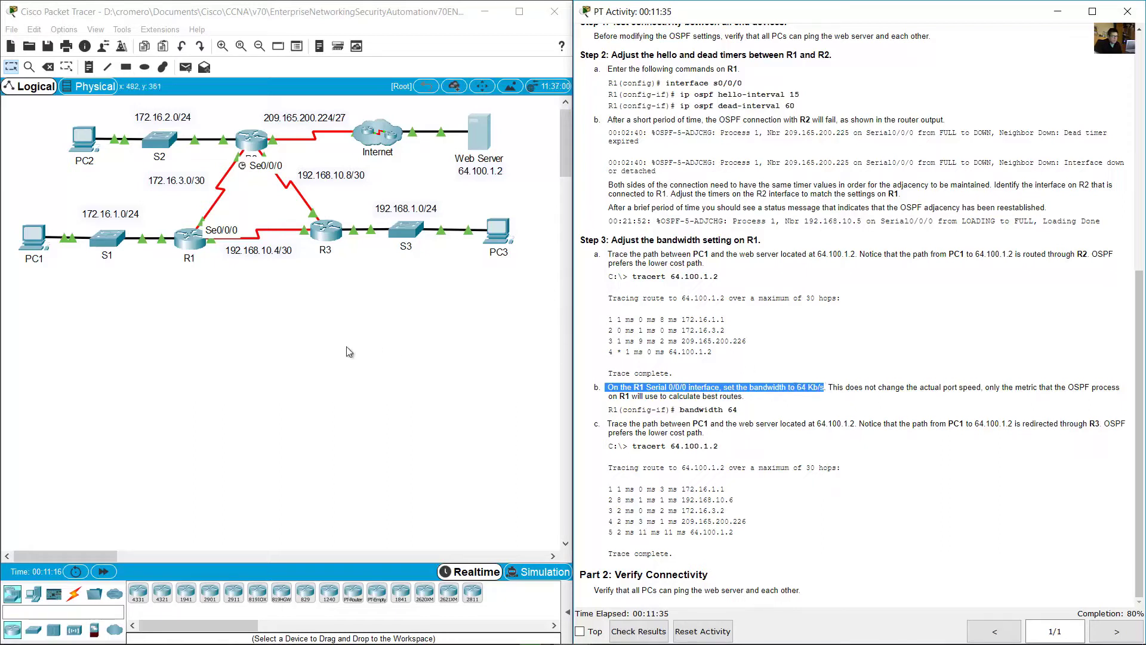
click(232, 333)
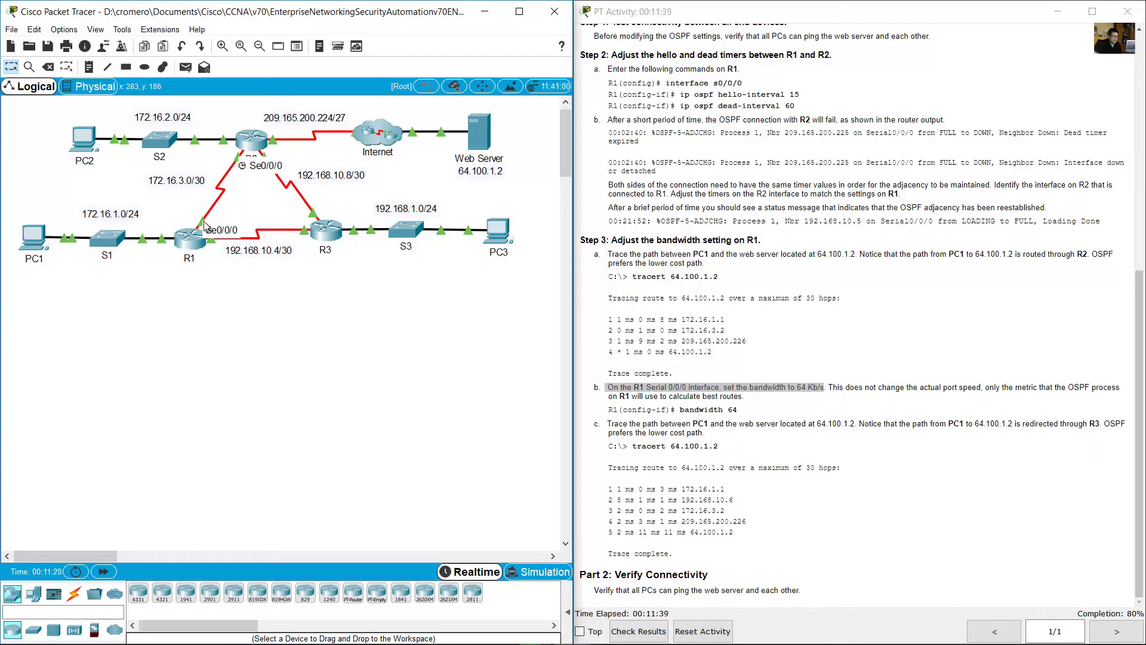
drag(796, 388, 824, 387)
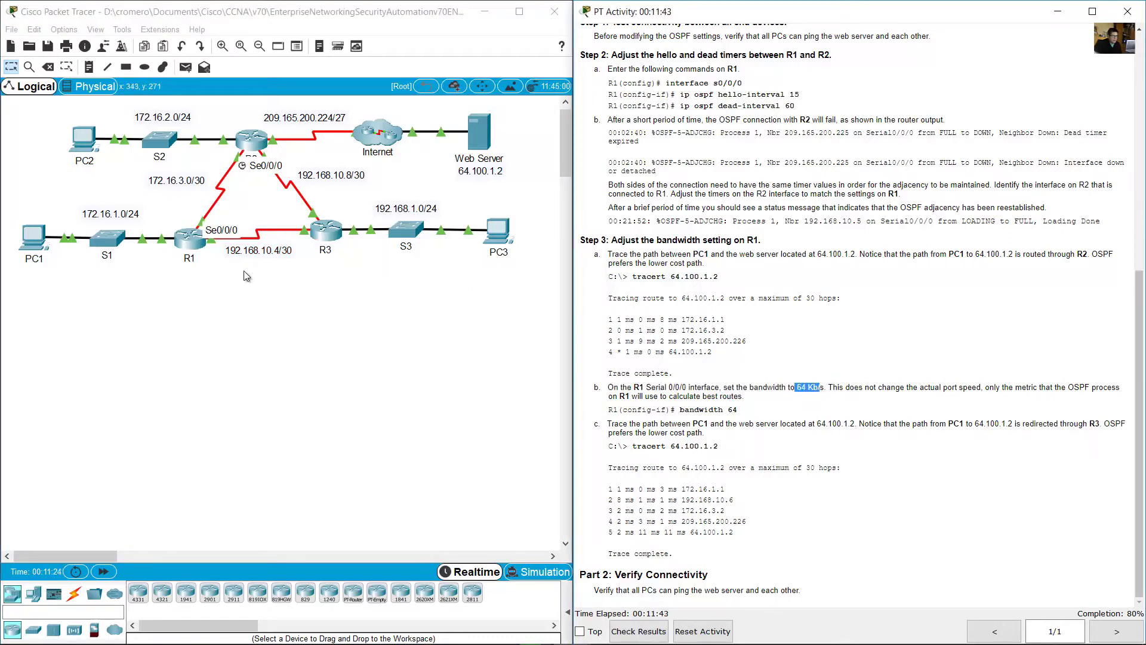
drag(828, 387, 754, 401)
click(744, 400)
drag(608, 410, 741, 411)
click(710, 412)
click(698, 421)
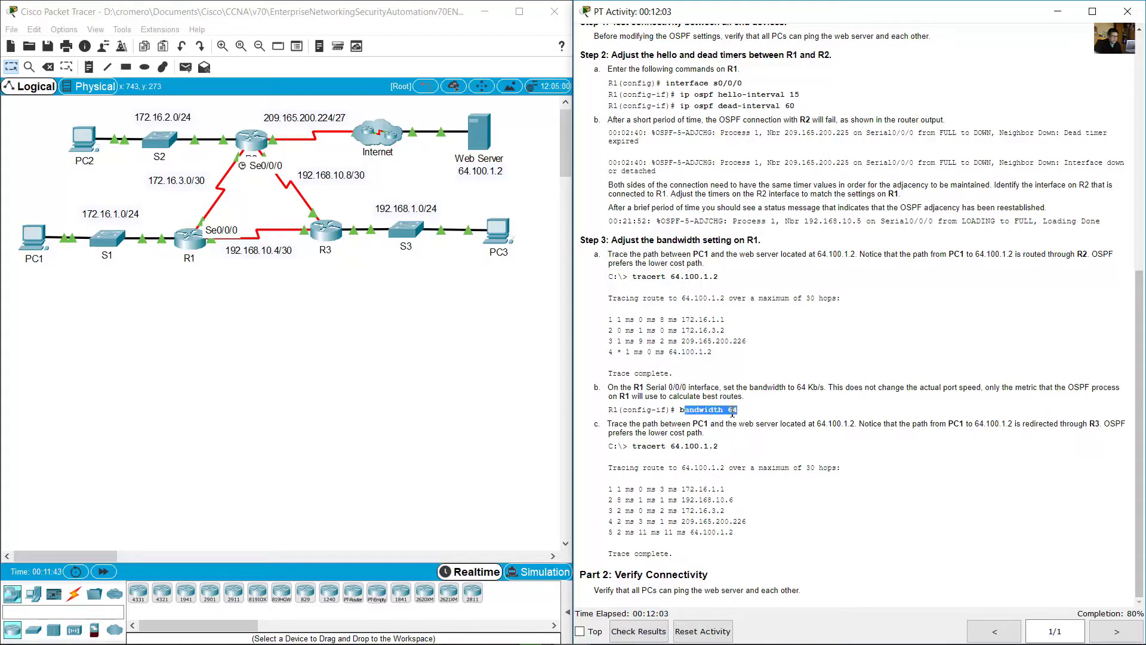
drag(809, 388, 823, 389)
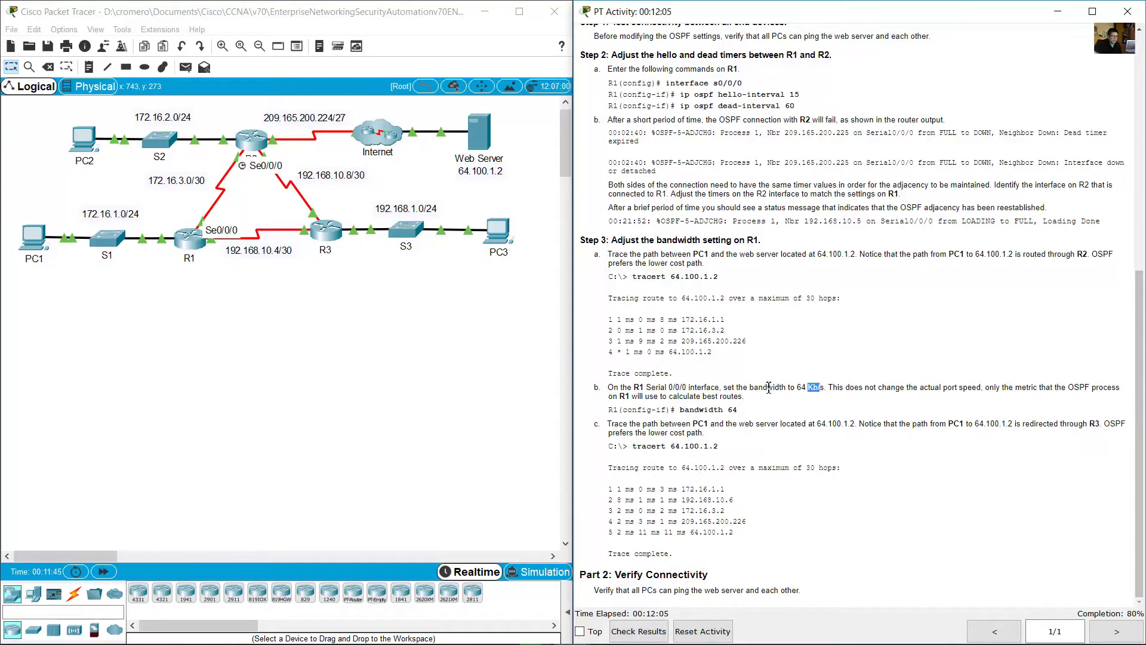
Step: Open R1's command line and leave interface configuration mode with end
click(278, 369)
click(197, 242)
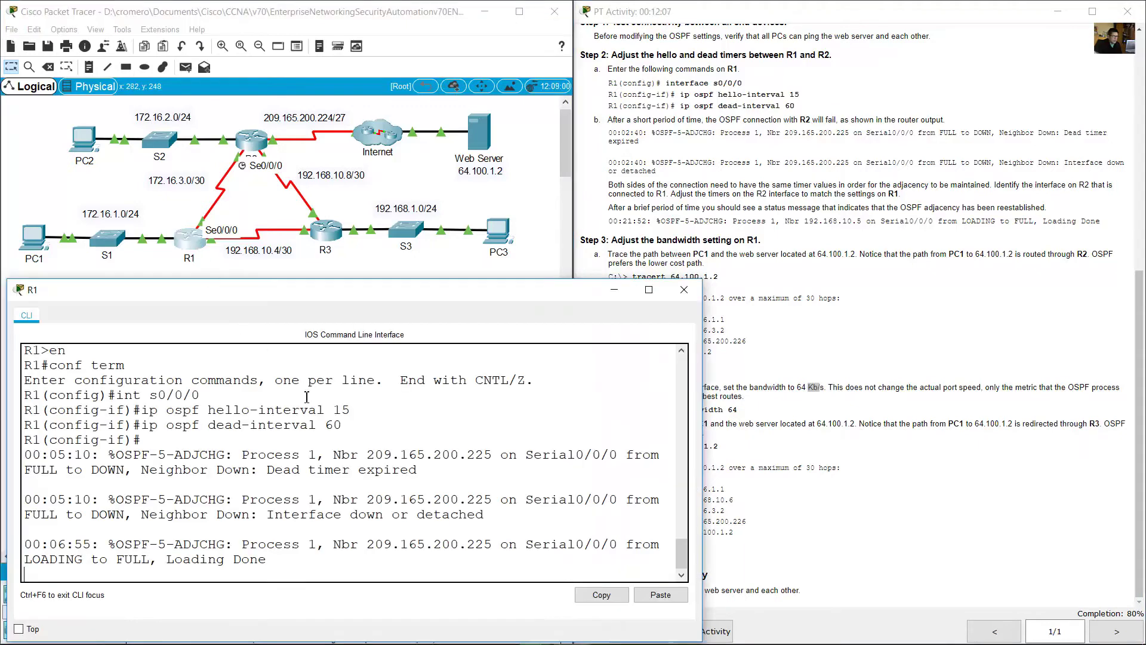
key(Return)
text(end)
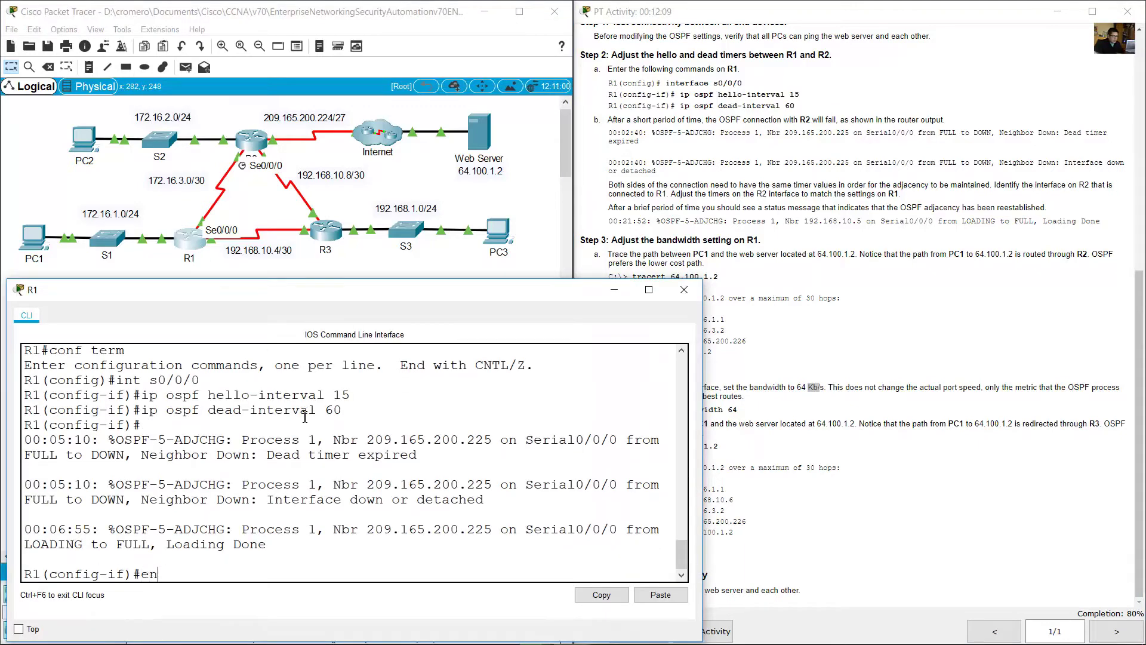
key(Return)
double_click(29, 575)
Step: Display the complete details of R1's link toward R2 with show interface s0/0/0
click(850, 410)
drag(659, 387, 738, 424)
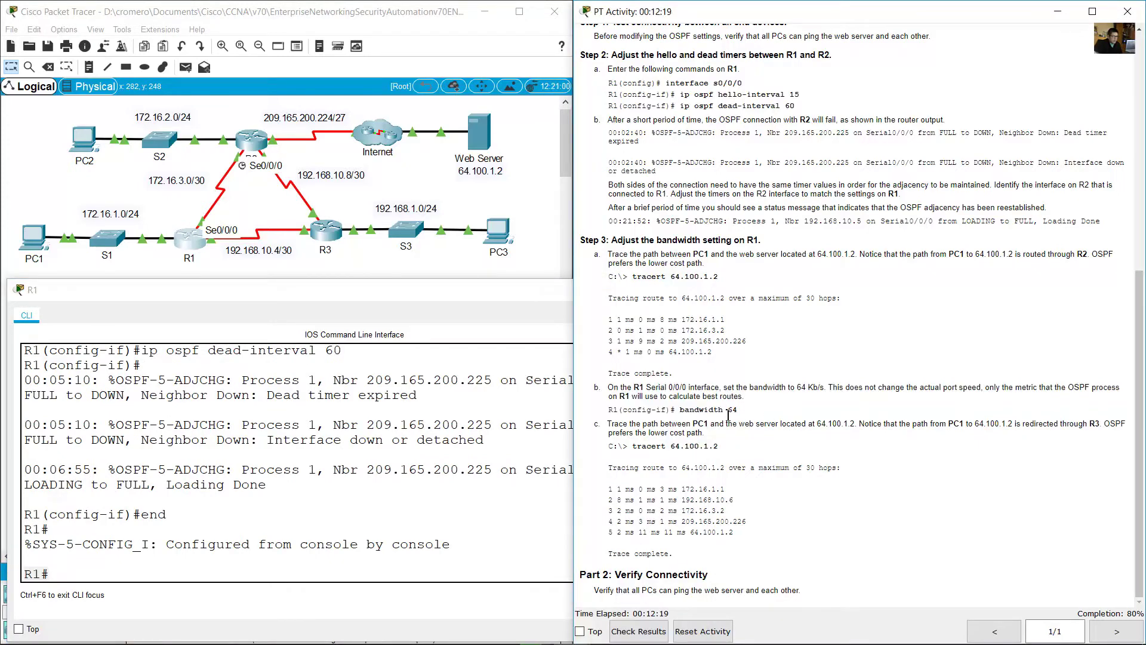
click(347, 558)
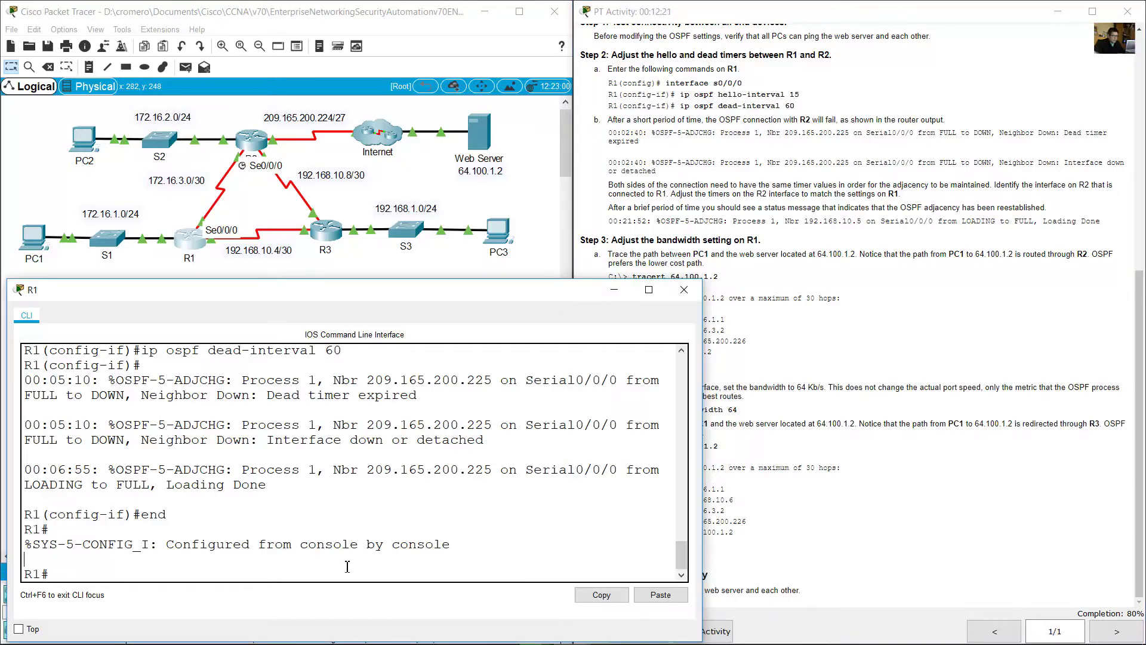
text(show interface s0/0/0)
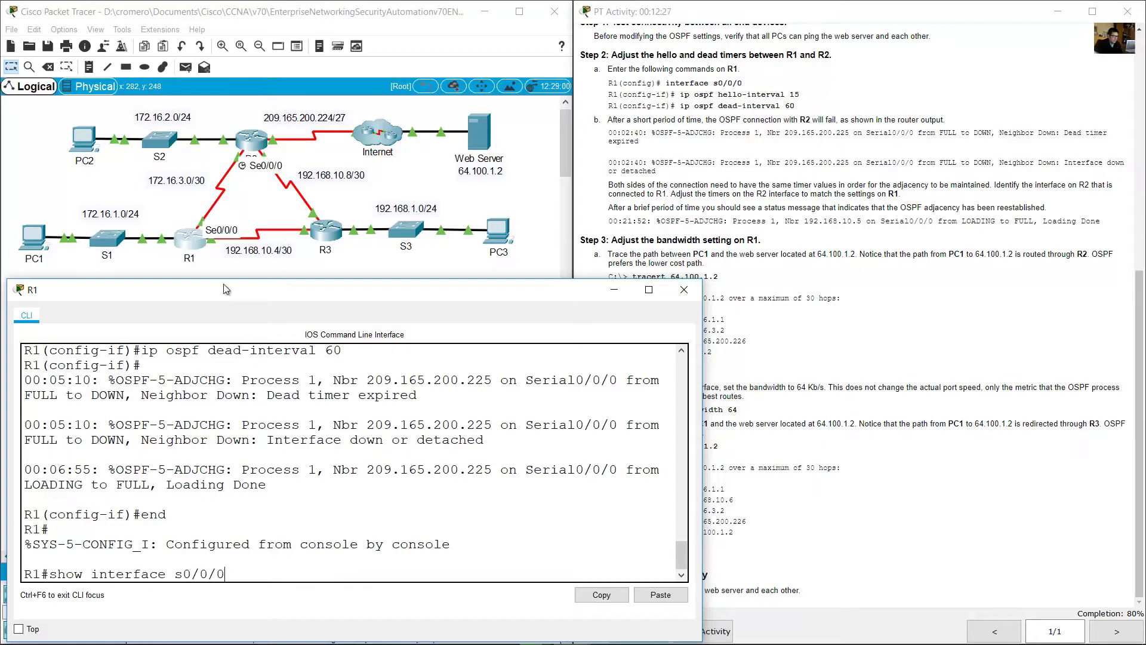
click(253, 219)
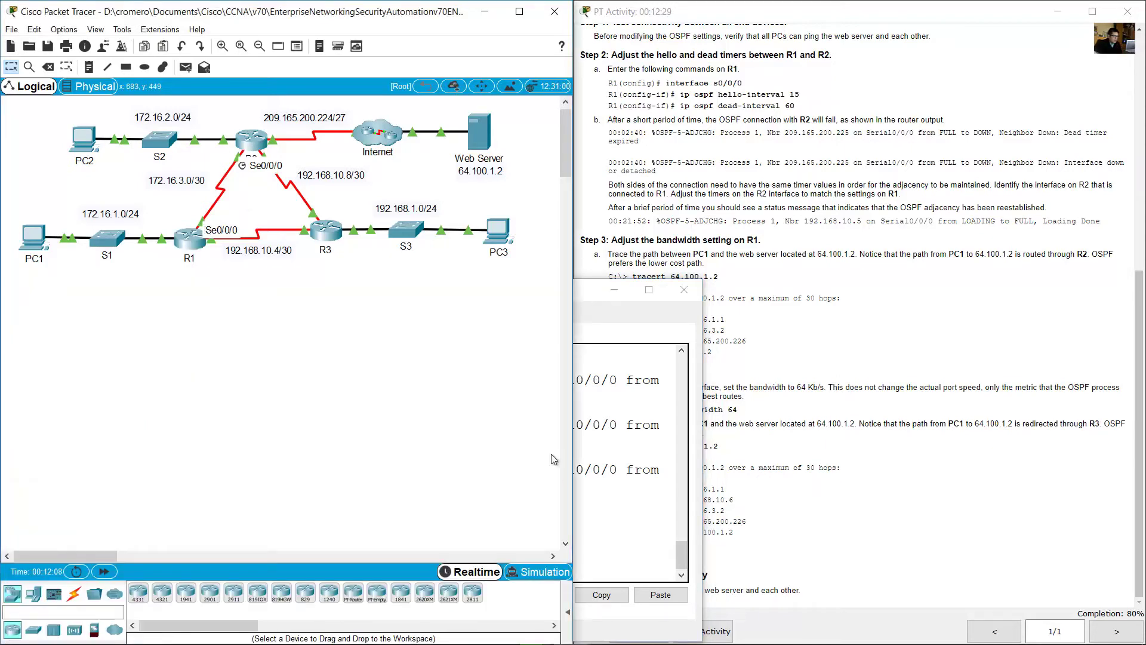
click(607, 500)
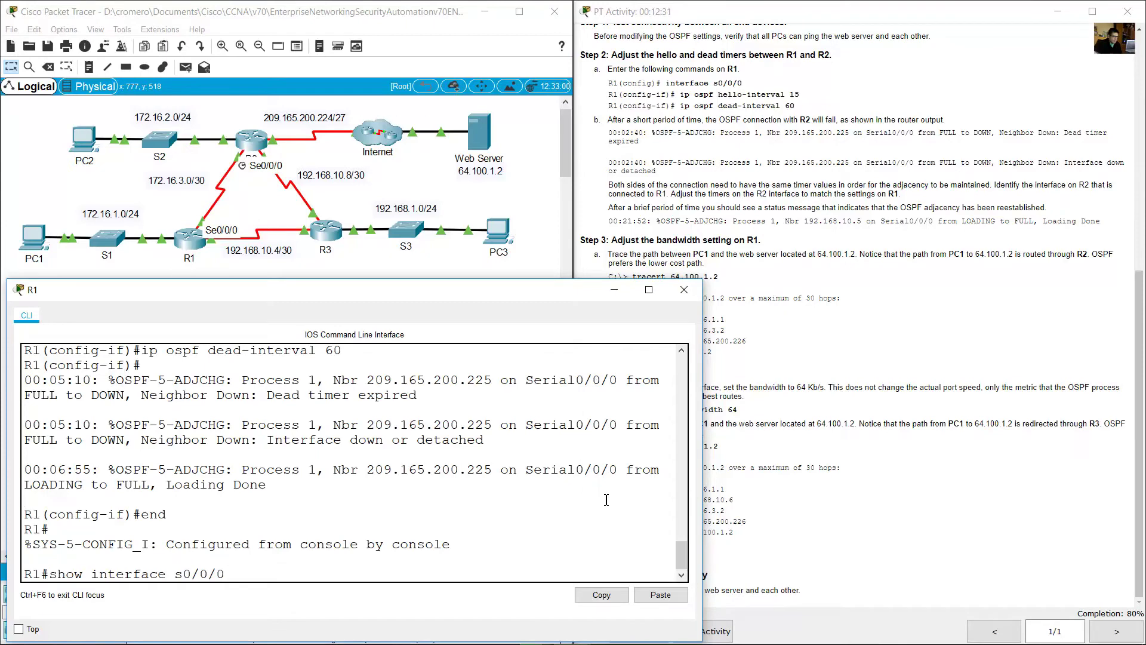
key(Return)
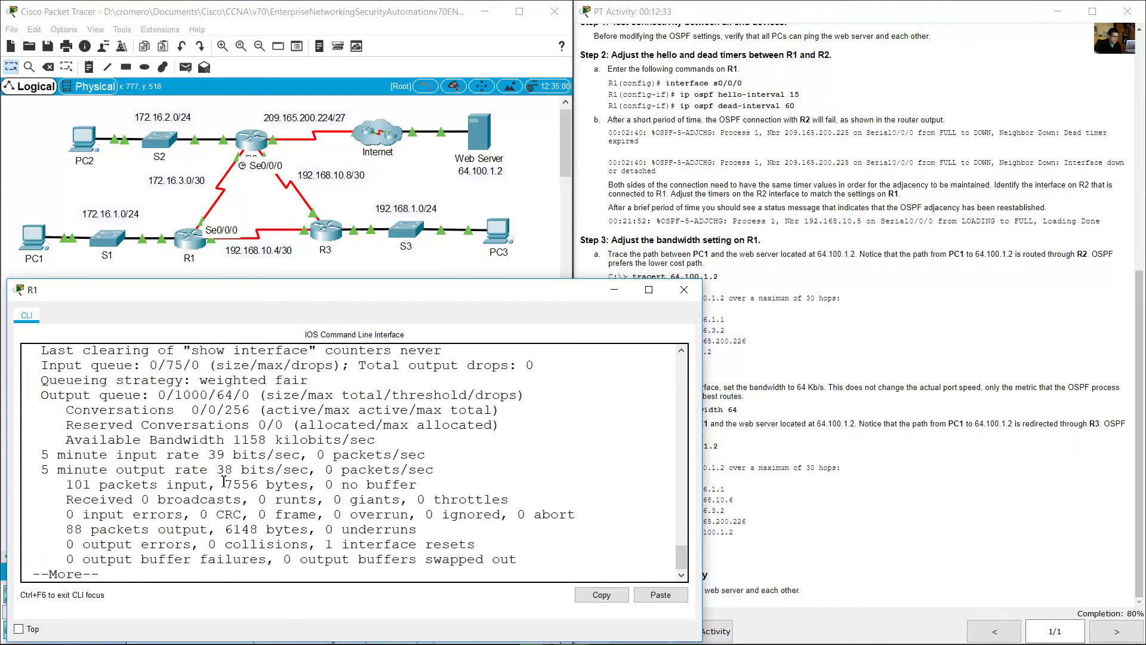
key(space)
scroll(203, 486, up, 5)
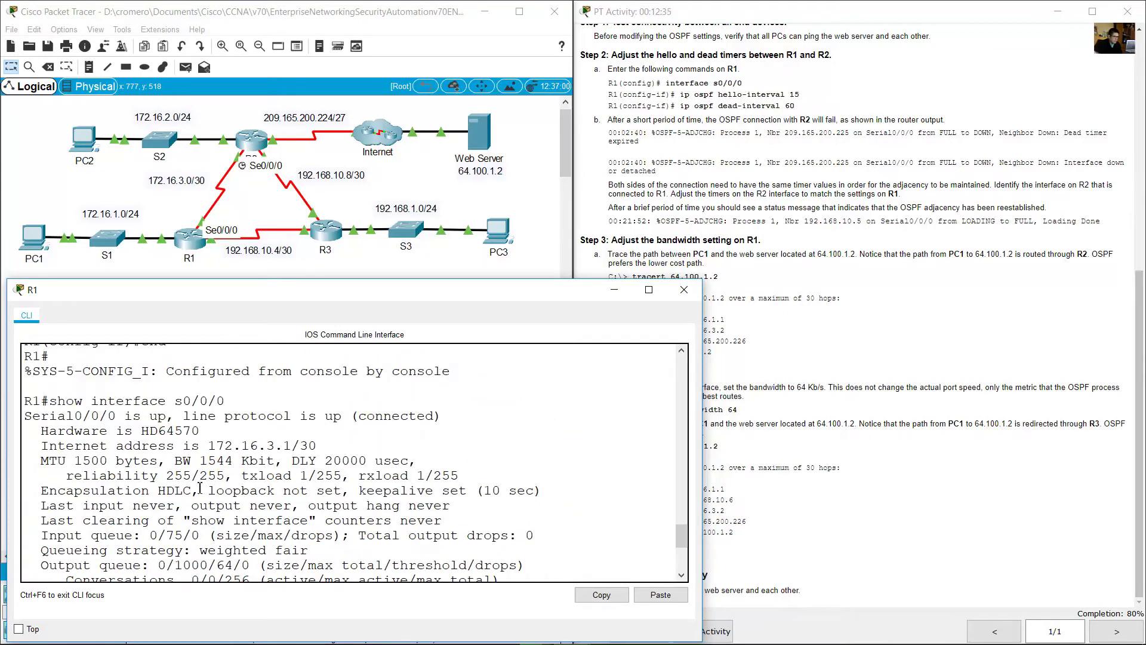
Step: Examine the BW value in the s0/0/0 output and compare it with the bandwidth requested in Step 3b
drag(199, 461, 279, 460)
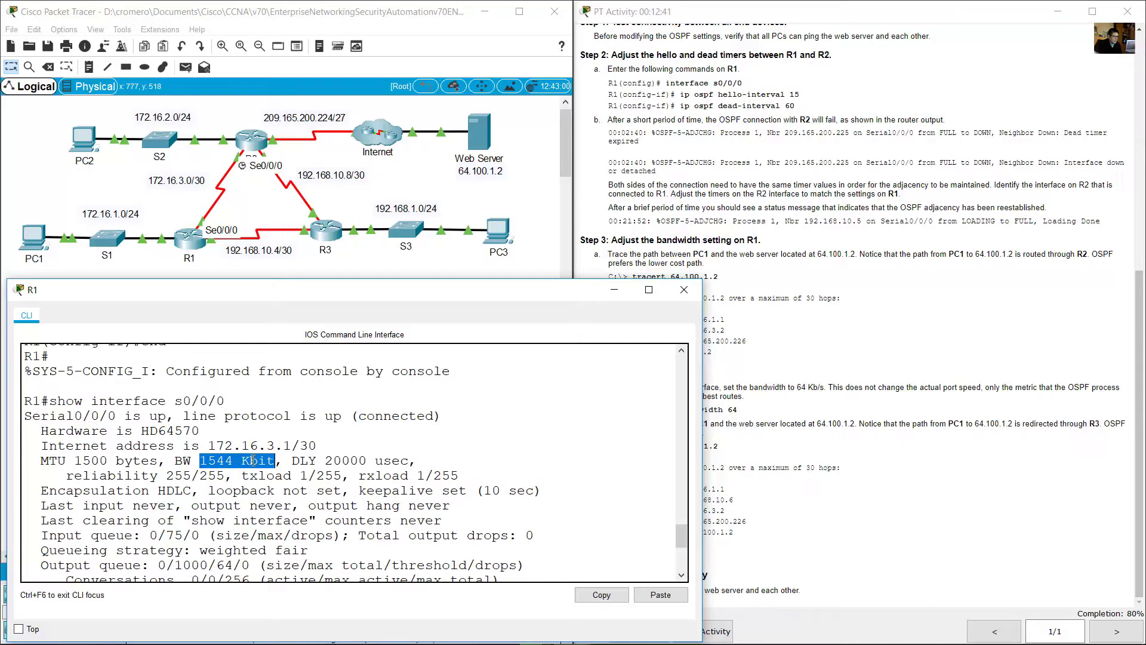
click(203, 460)
drag(203, 461, 281, 461)
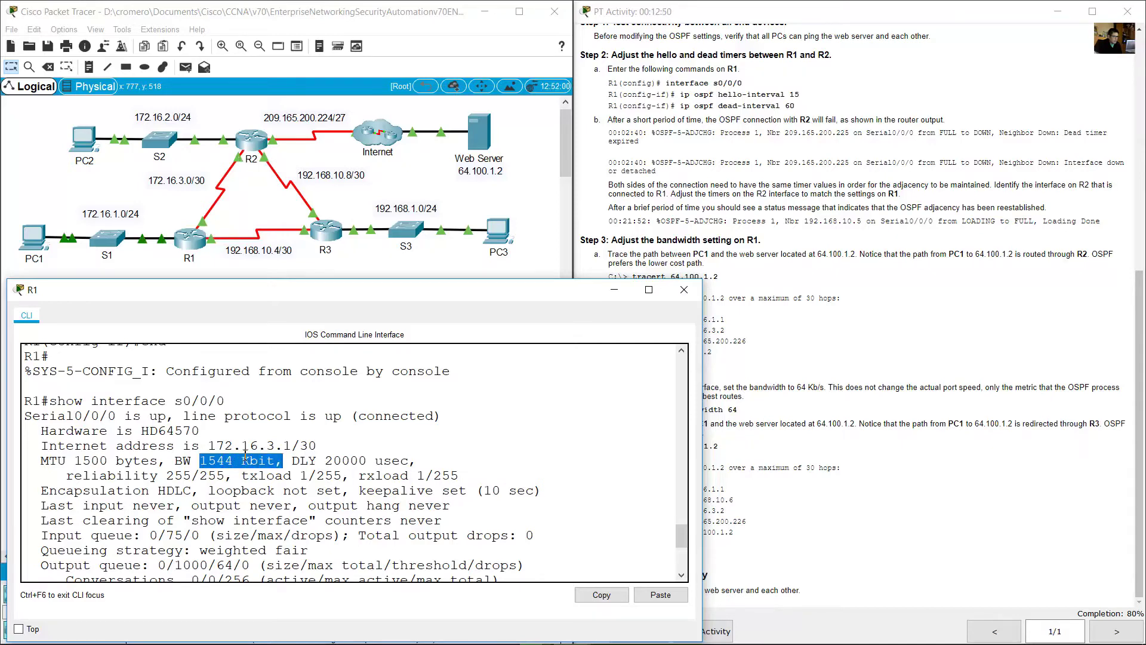
click(241, 462)
drag(203, 460, 278, 462)
click(821, 399)
drag(802, 389, 827, 388)
Step: Set the bandwidth of R1's s0/0/0 interface to 64 and return to privileged EXEC mode
click(355, 533)
text(conf term)
key(Return)
text(int s0/0/0)
key(Return)
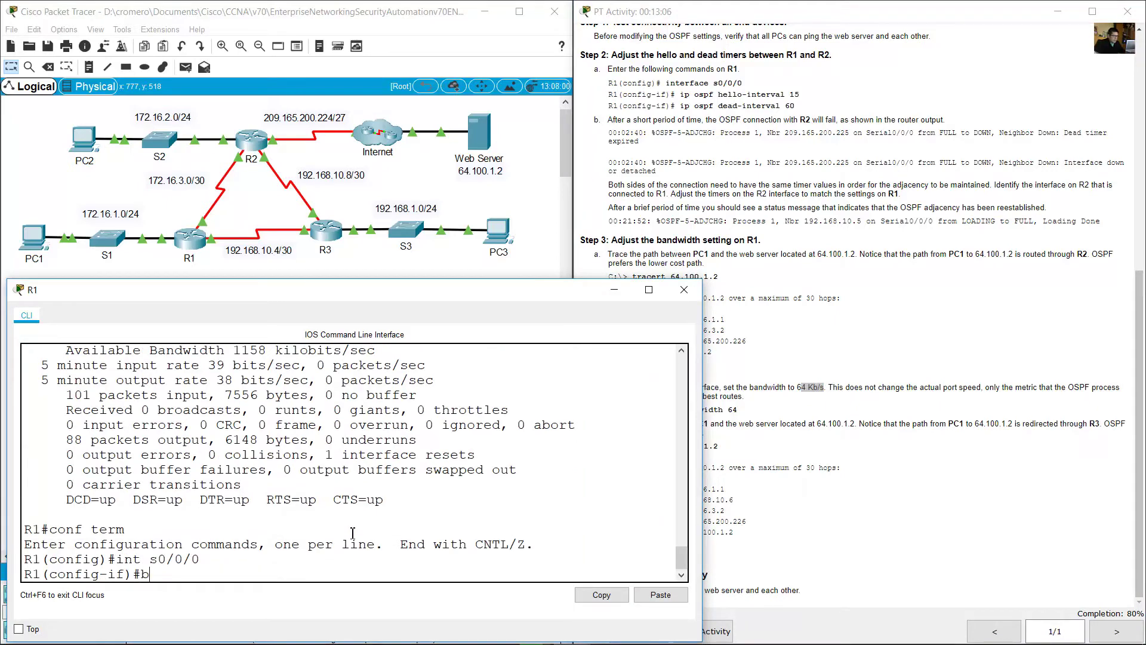
text(bandwidth 64)
key(Return)
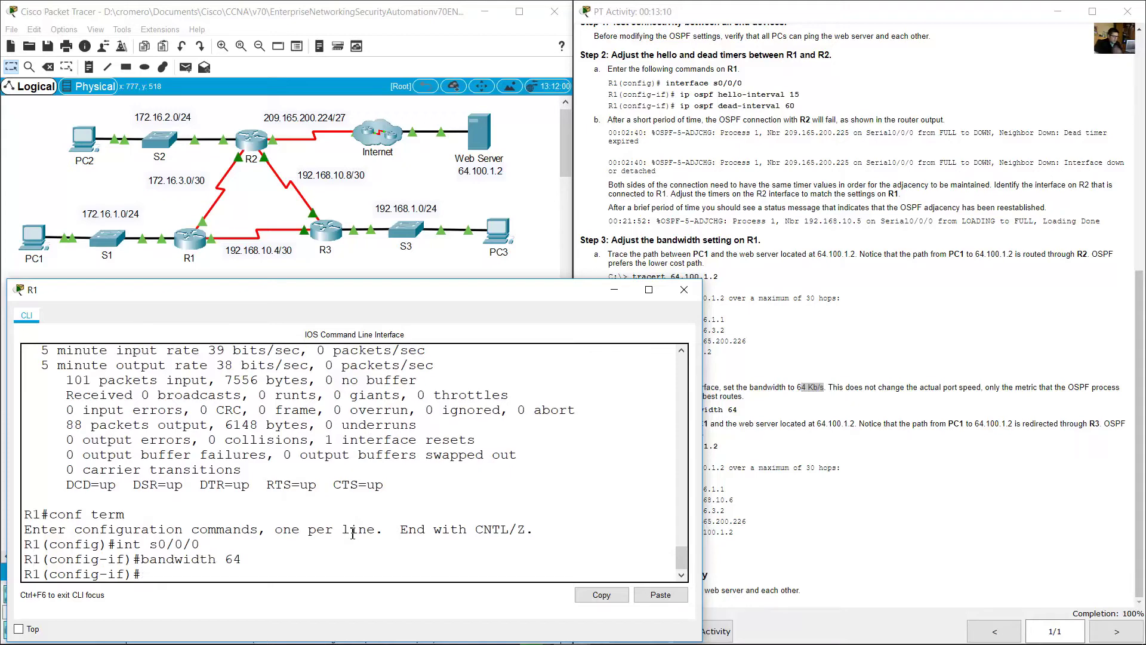
text(end)
key(Return)
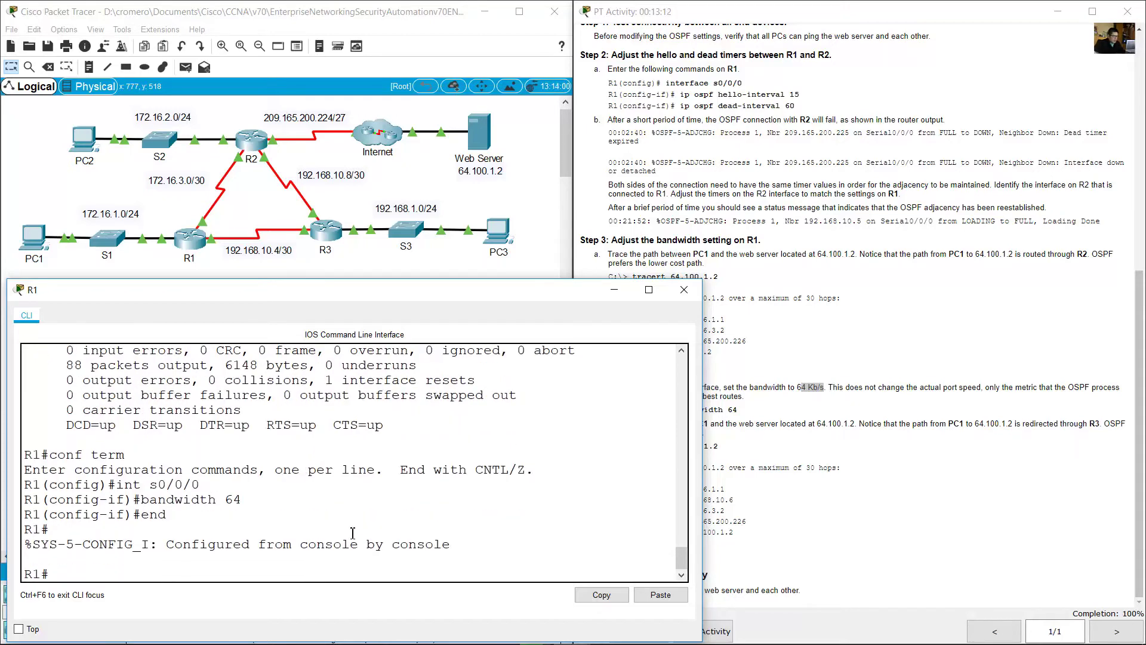
Step: Run show interface s0/0/0 on R1 again to check the configured bandwidth
key(Up)
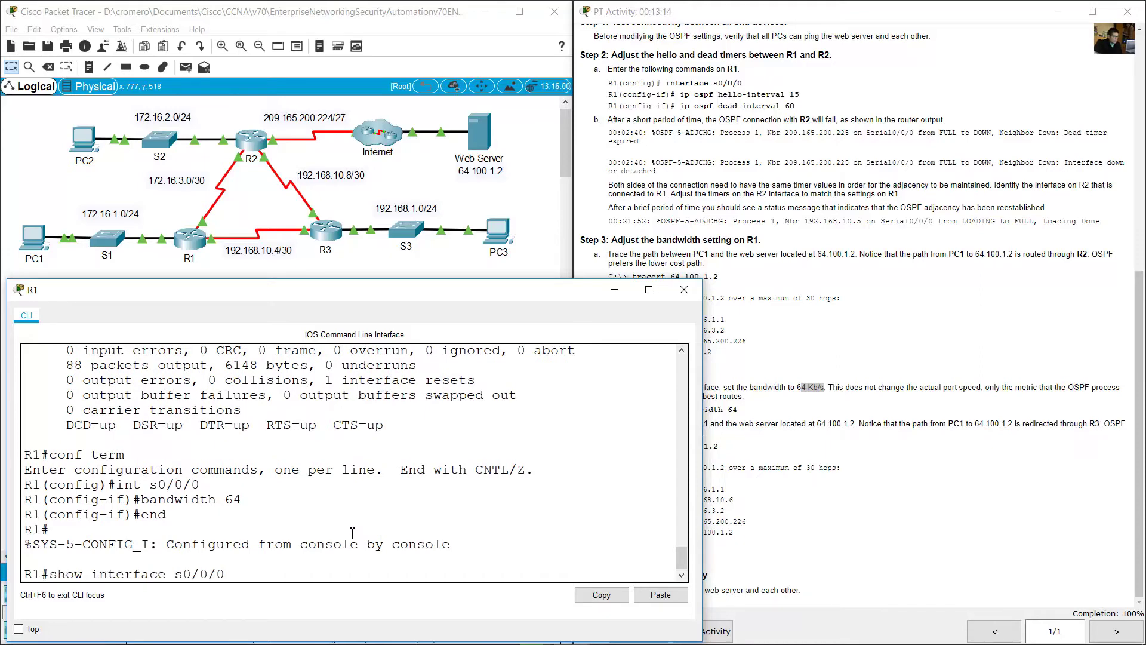
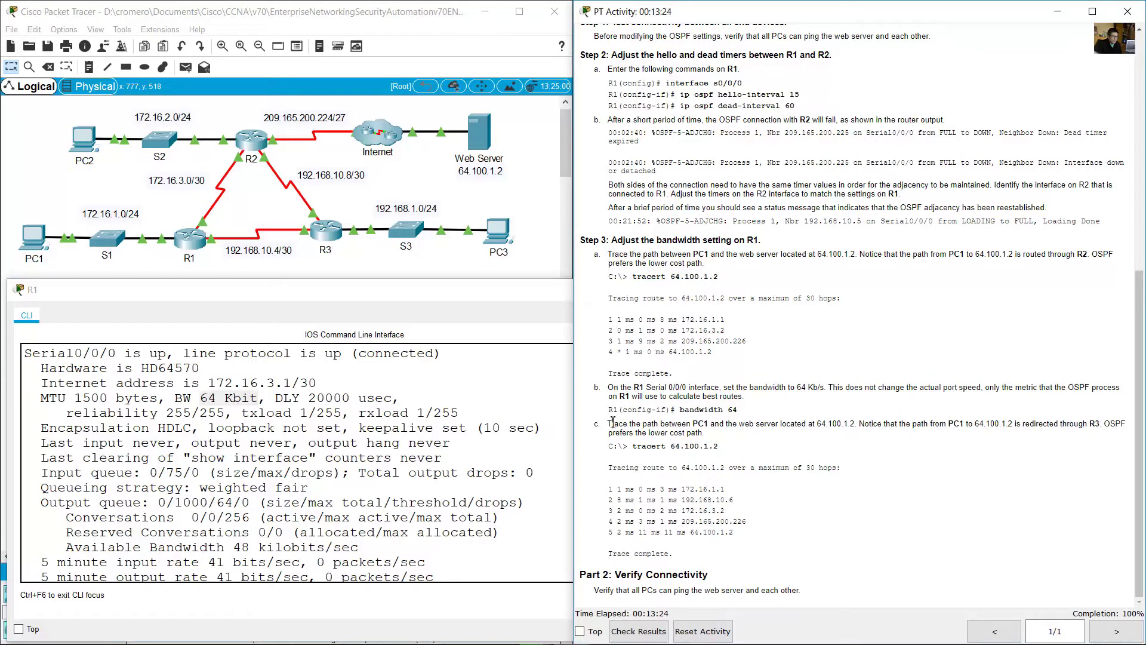
Step: Read the first instruction of Step 3c and trace the route from PC1 to the web server with tracert 64.100.1.2
mouse_move(613, 422)
mouse_down()
mouse_move(705, 436)
mouse_move(859, 425)
mouse_up()
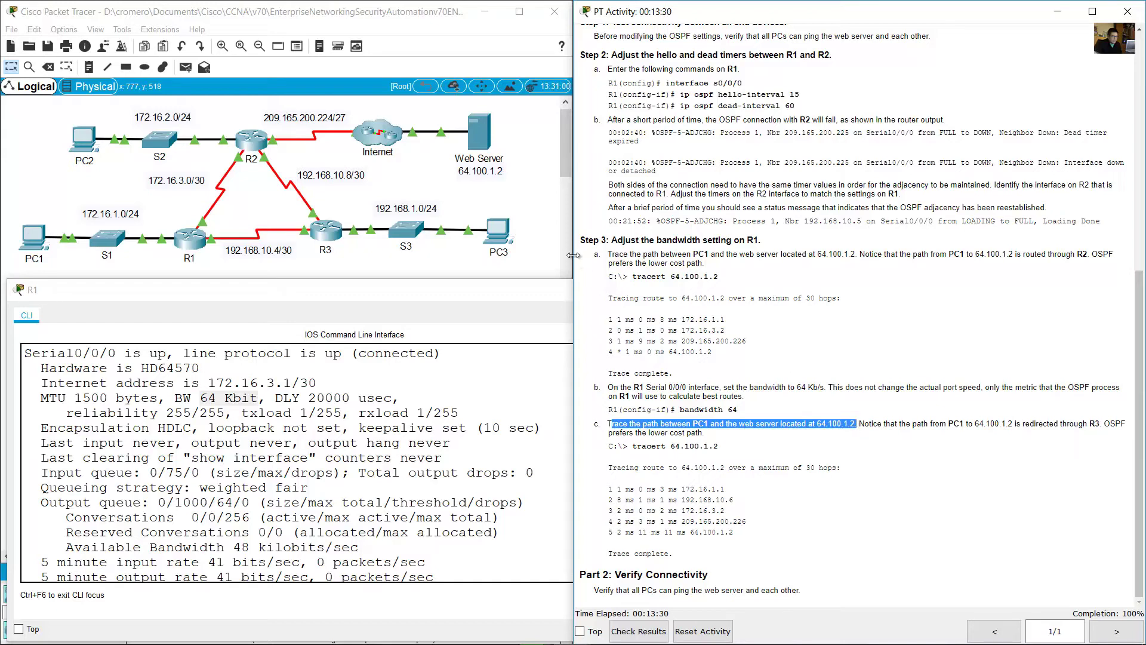
click(531, 211)
click(33, 236)
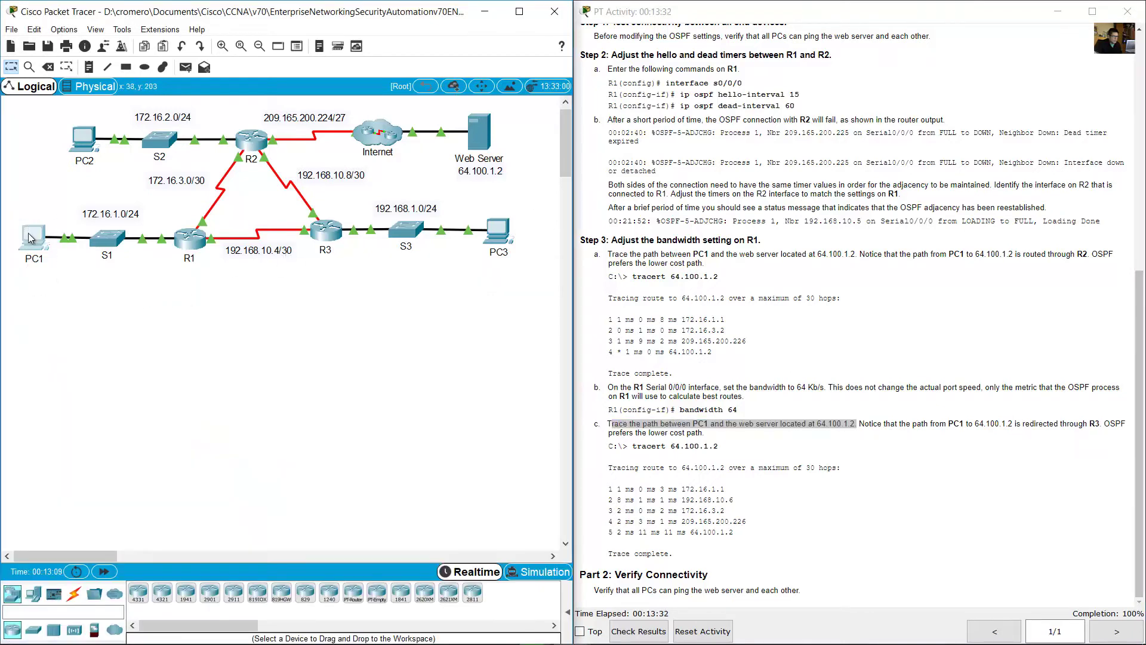
key(Up)
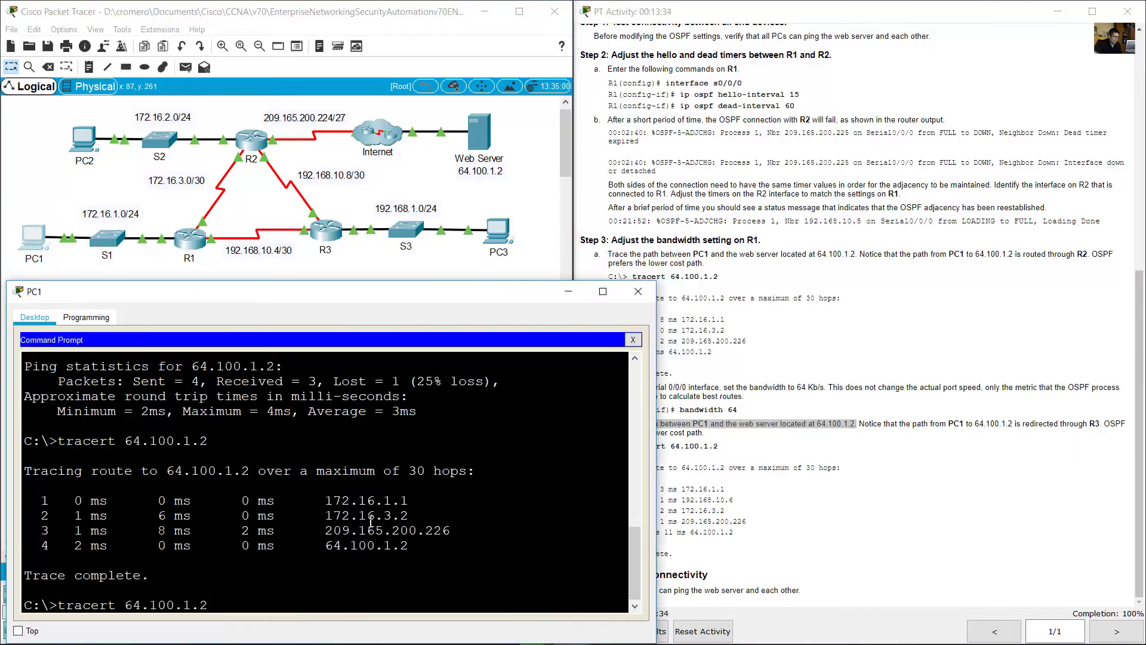
drag(74, 607, 209, 607)
key(Return)
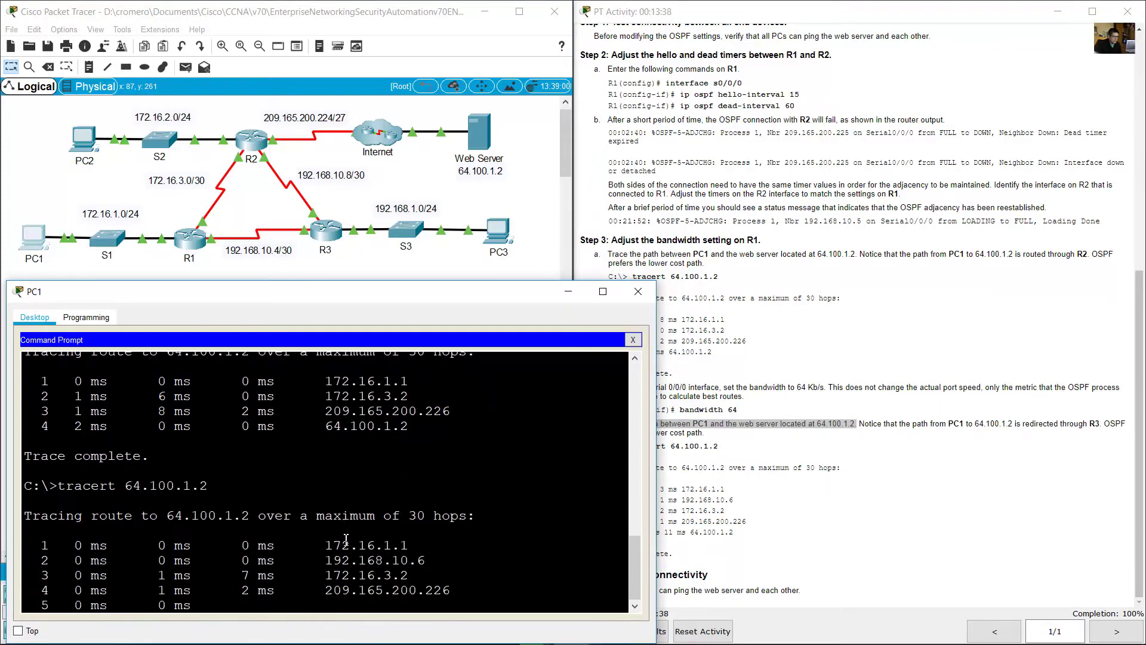
Step: Examine the hop list of the new trace and match its first hop to a device in the addressing table
drag(41, 483, 460, 556)
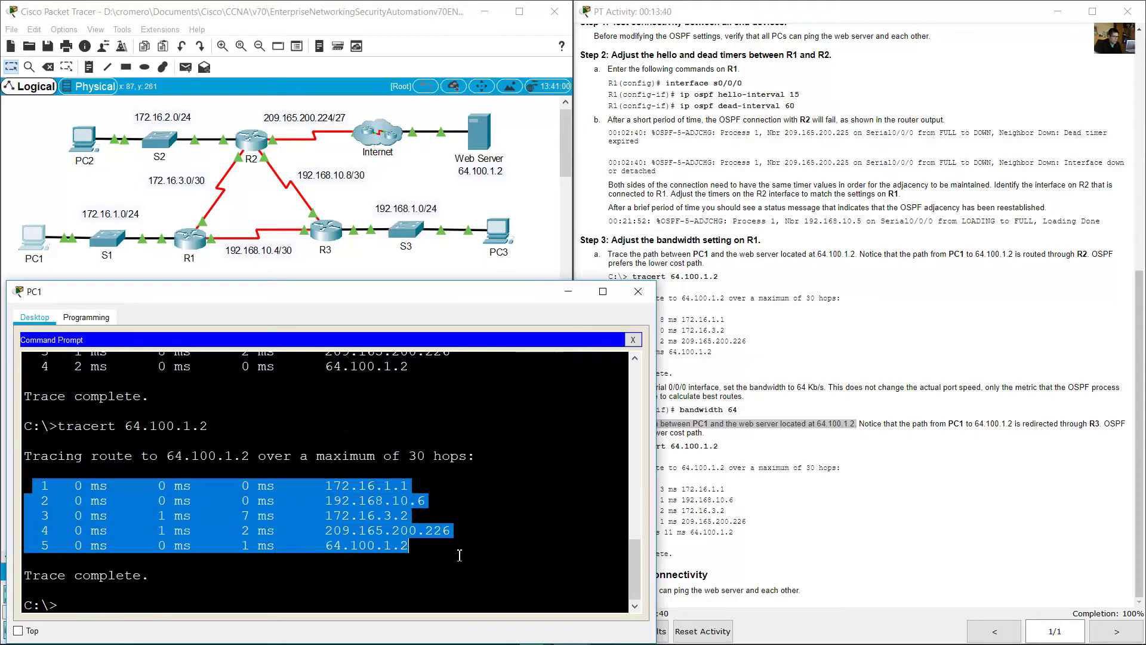
click(99, 512)
drag(40, 484, 426, 486)
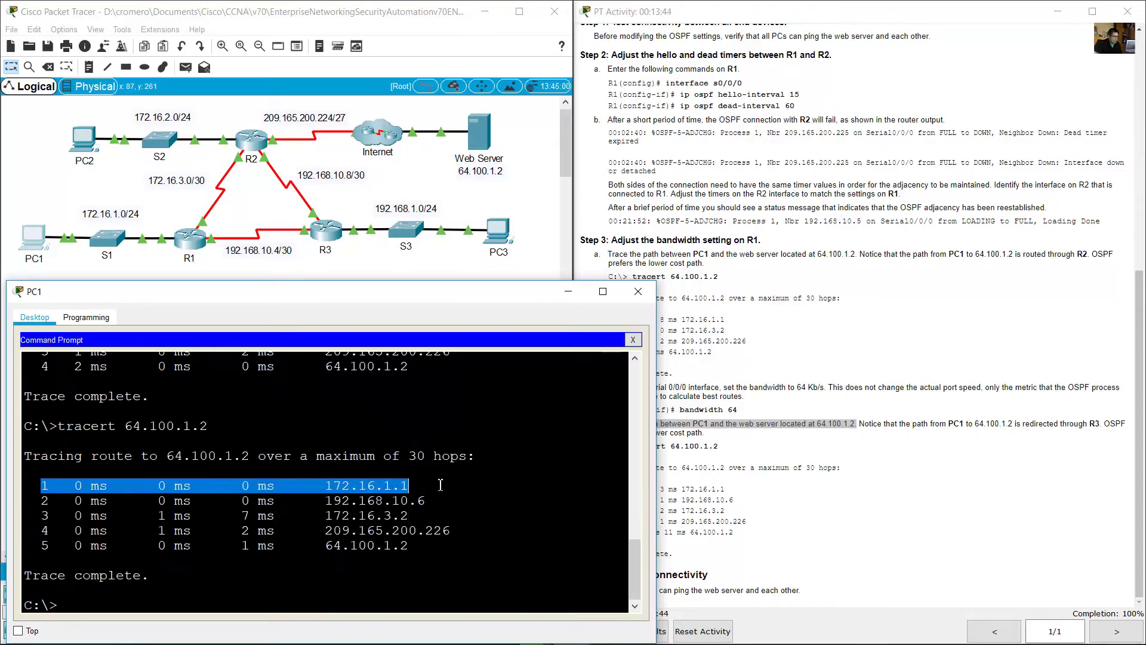
click(961, 356)
scroll(955, 346, up, 10)
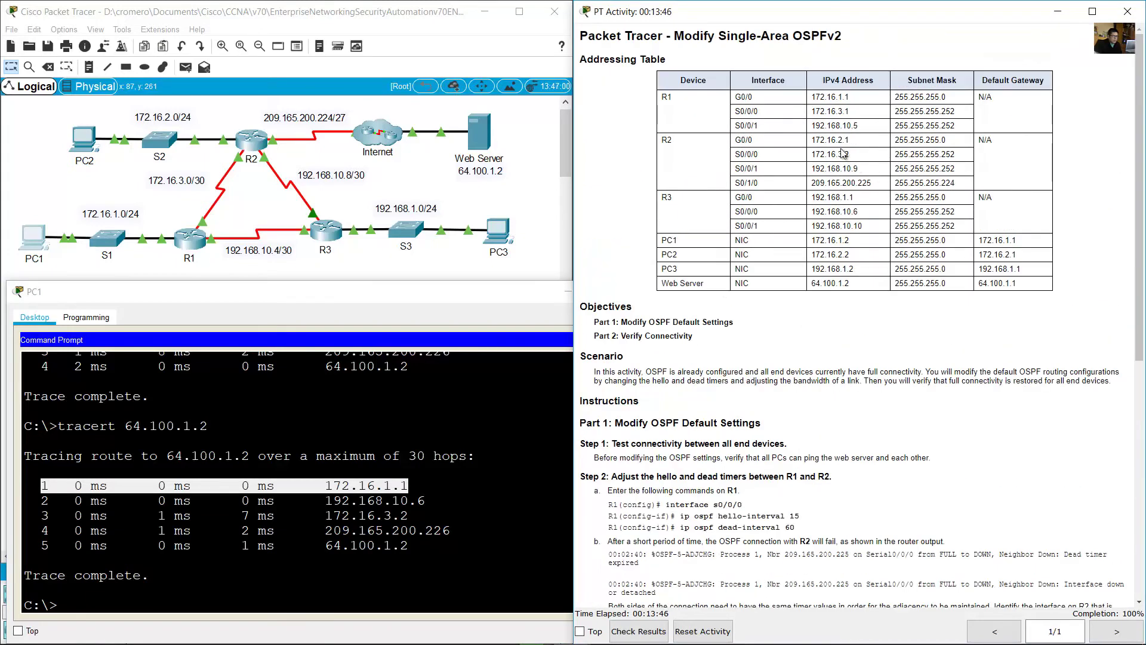
drag(753, 97, 663, 80)
click(209, 272)
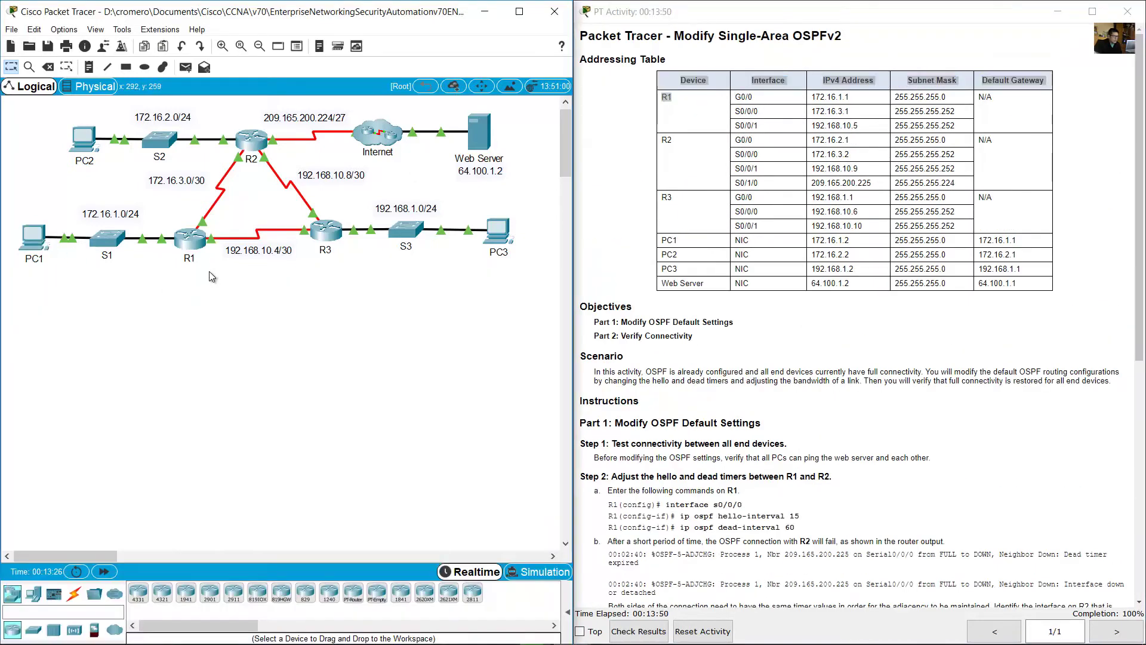
Step: Look up the second hop of PC1's trace in the addressing table and locate the matching router on the topology
click(33, 238)
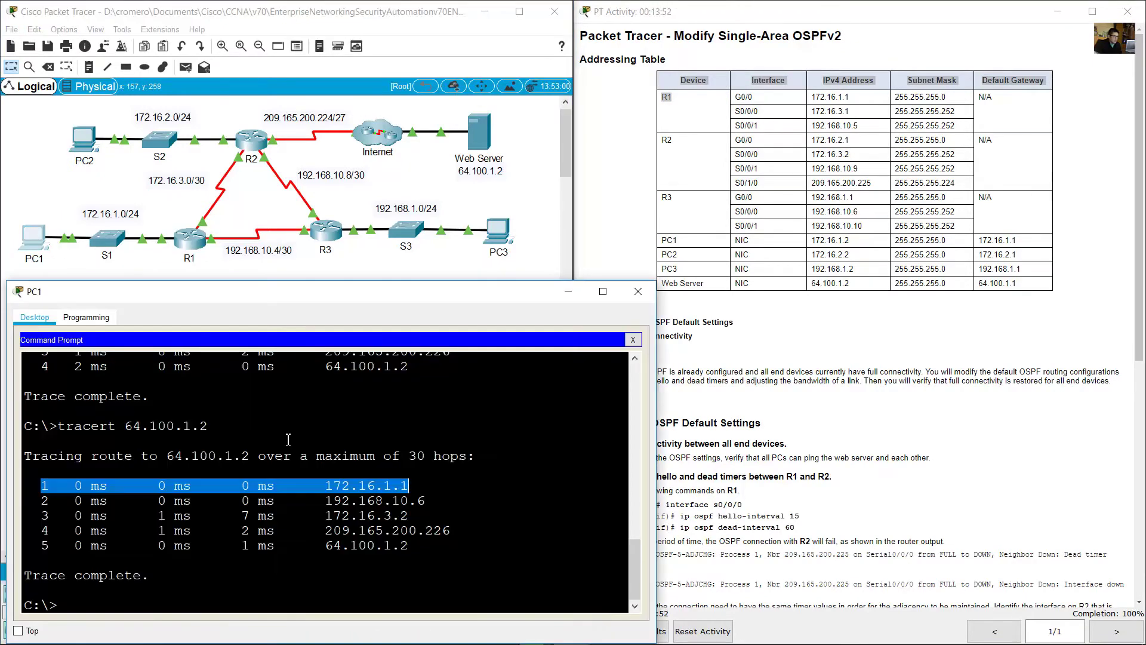
click(337, 508)
drag(326, 502, 431, 502)
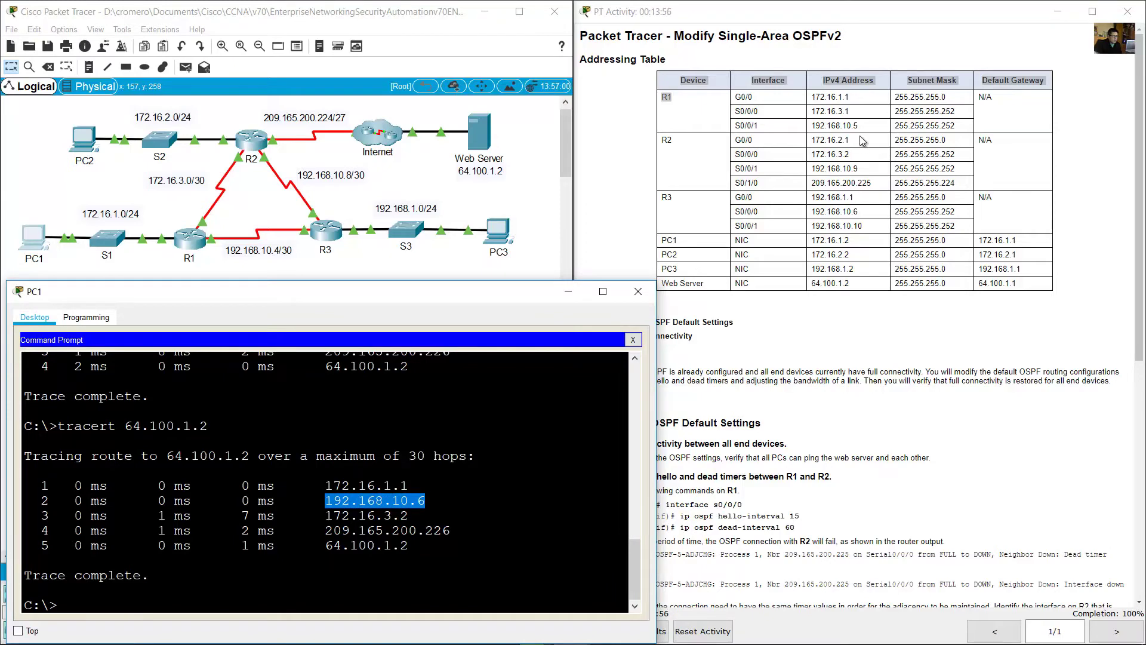
click(849, 210)
drag(813, 213, 861, 213)
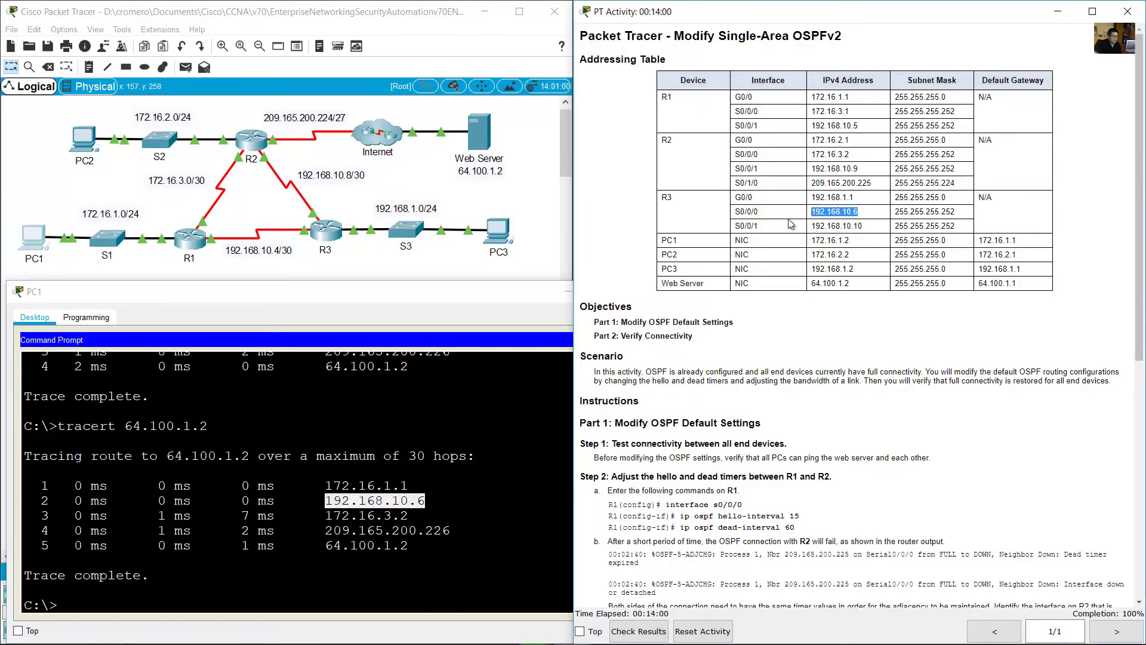
drag(760, 212, 662, 200)
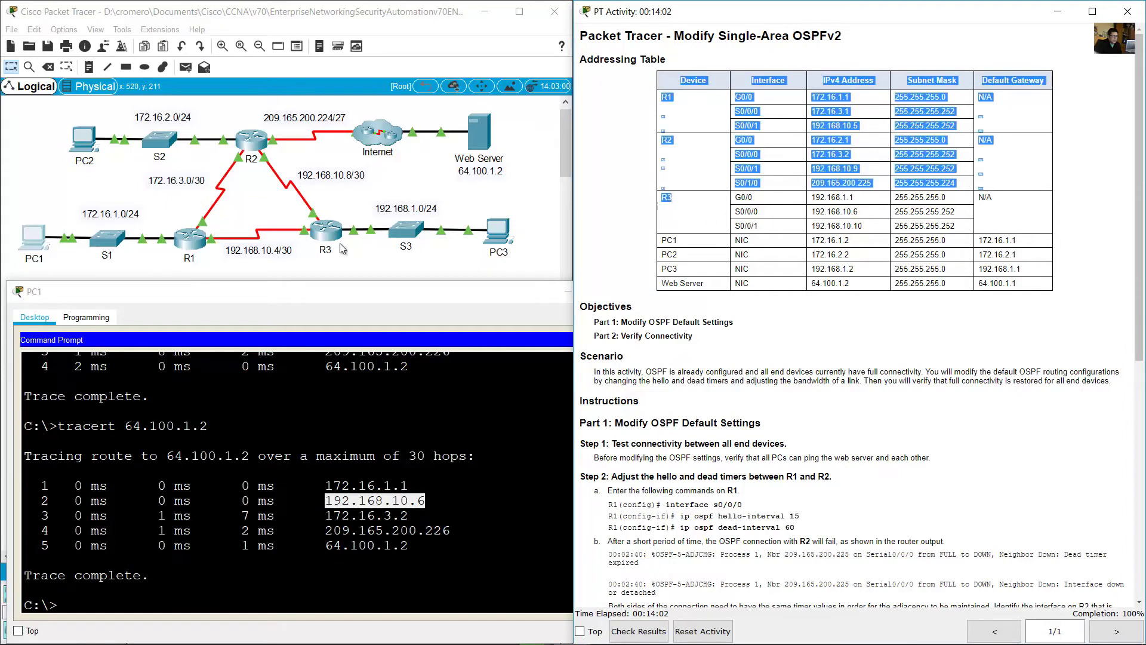
click(349, 261)
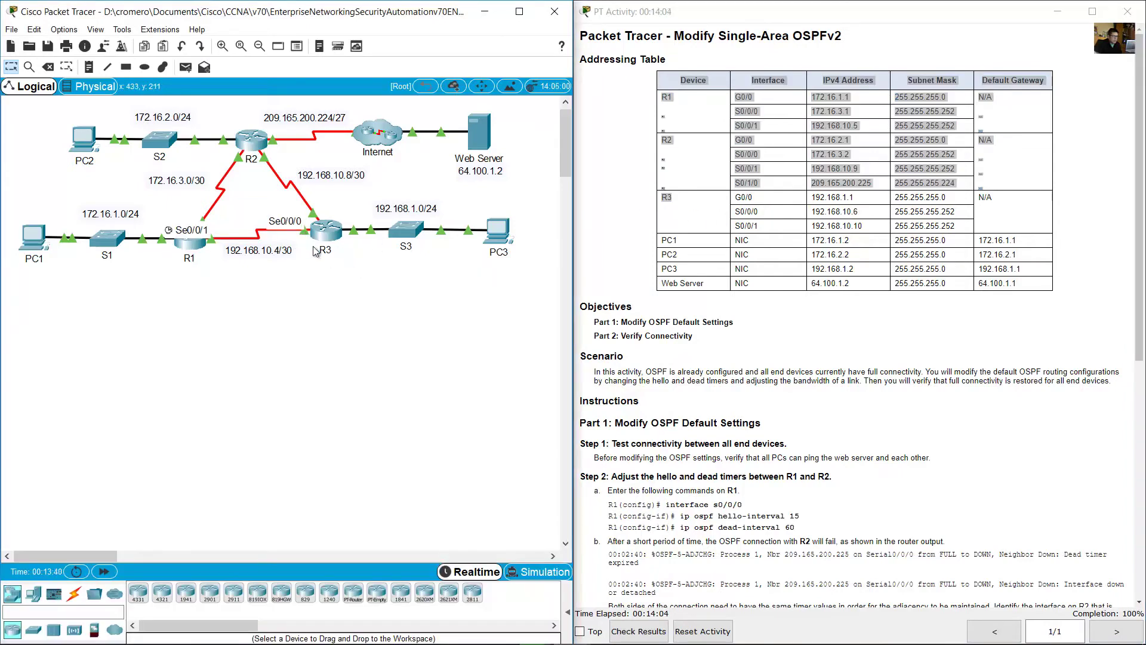
drag(359, 296, 319, 220)
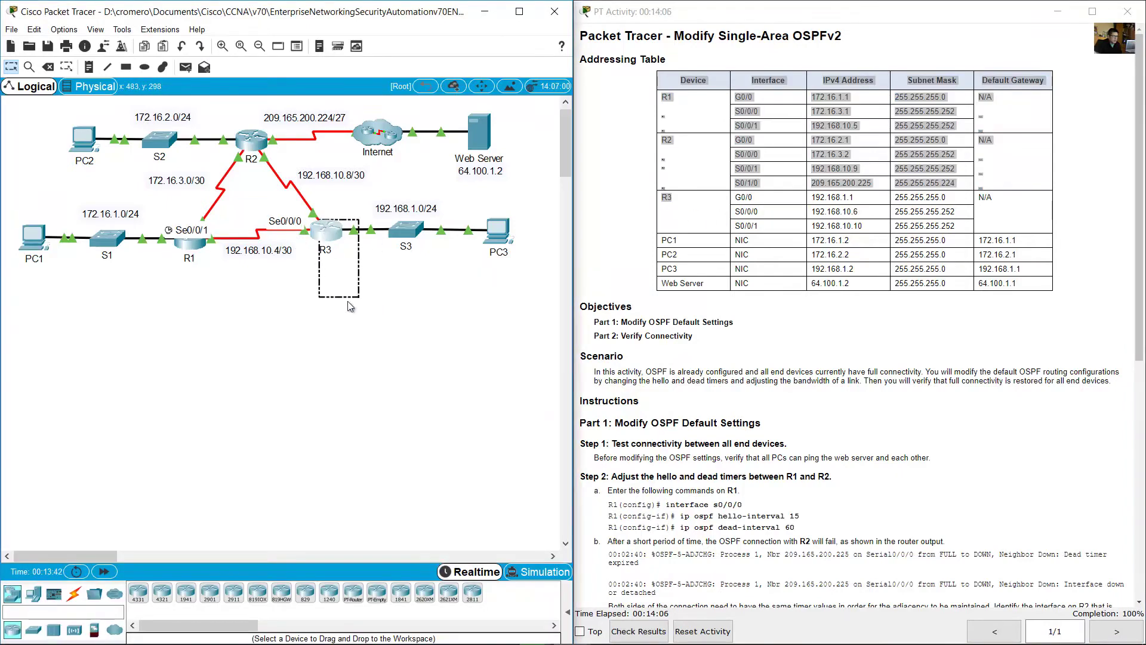
click(352, 306)
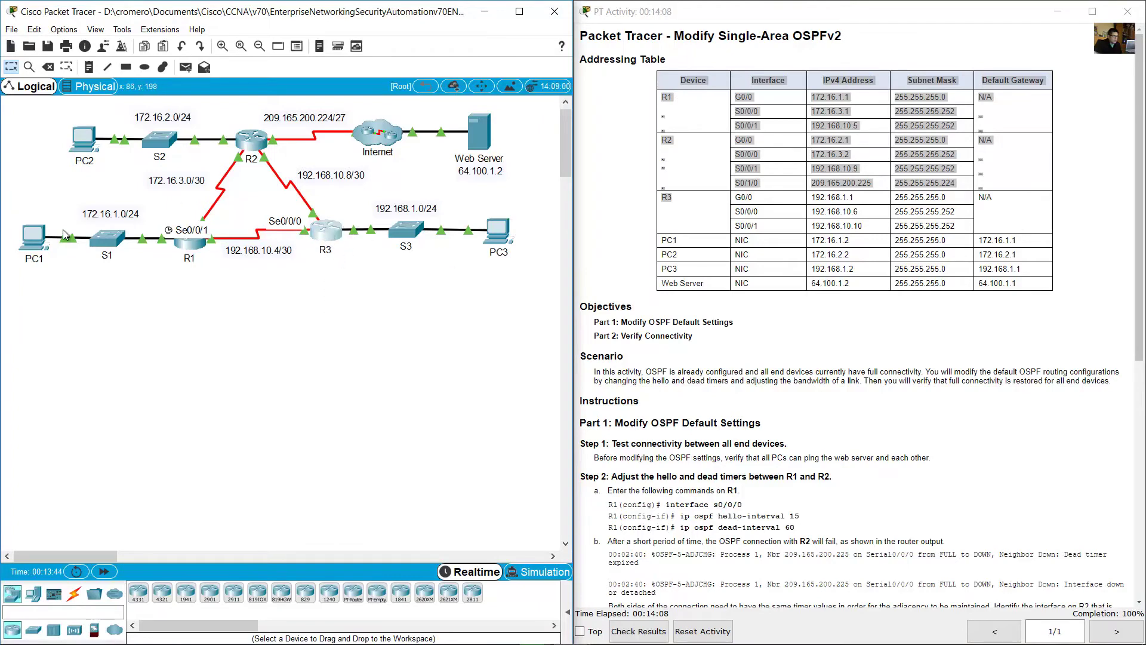
Step: Look up the third hop of PC1's trace in the addressing table and locate its router on the topology
click(40, 244)
drag(27, 523, 410, 515)
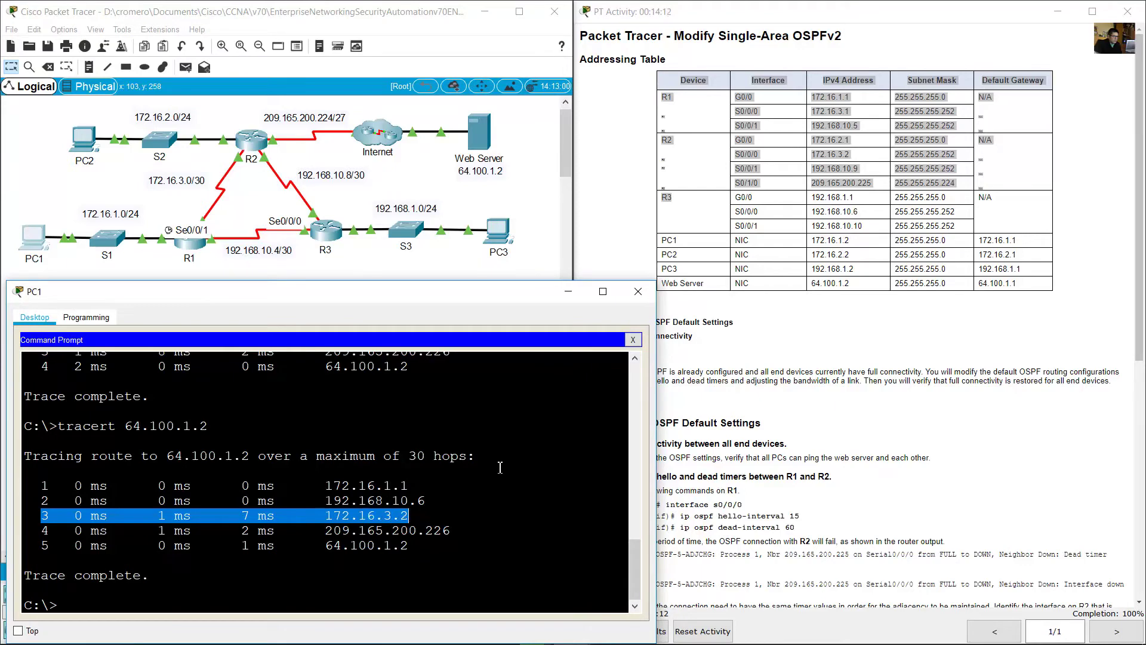
click(768, 220)
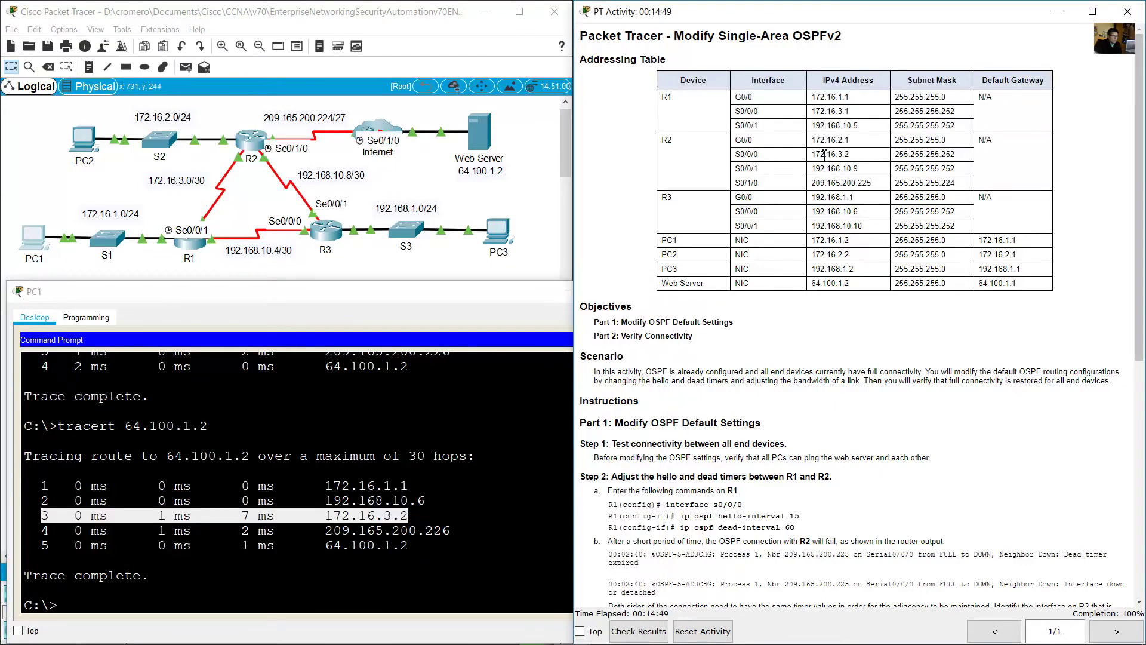
double_click(825, 156)
drag(666, 141, 228, 110)
click(227, 110)
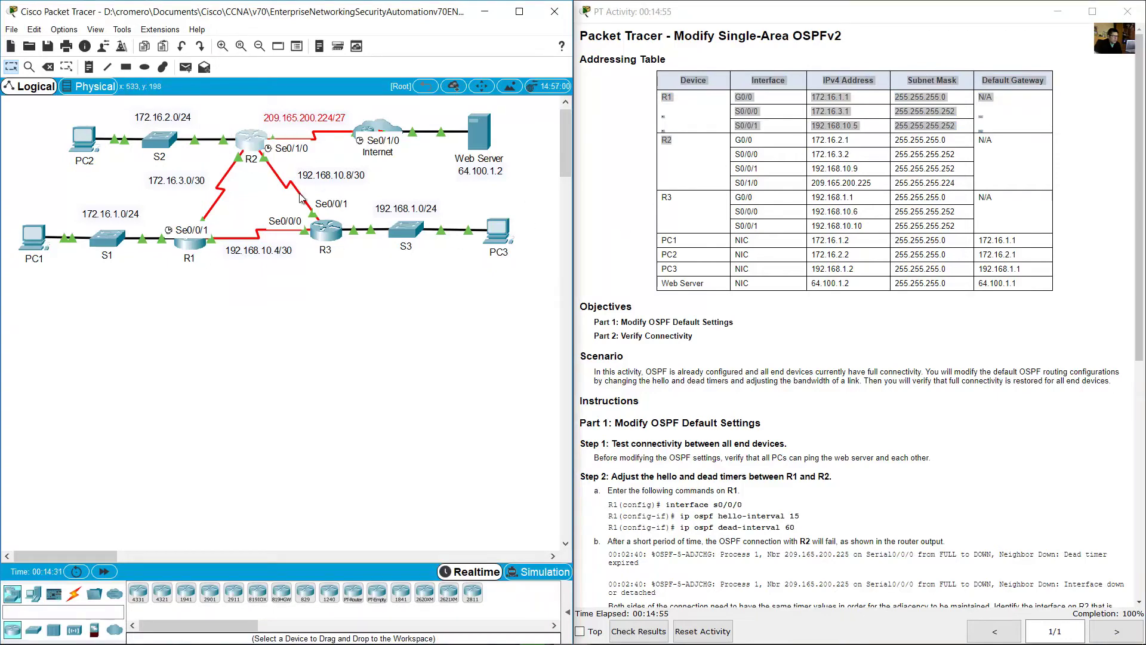
Step: Match the fourth hop of PC1's trace to its device on the topology
click(45, 242)
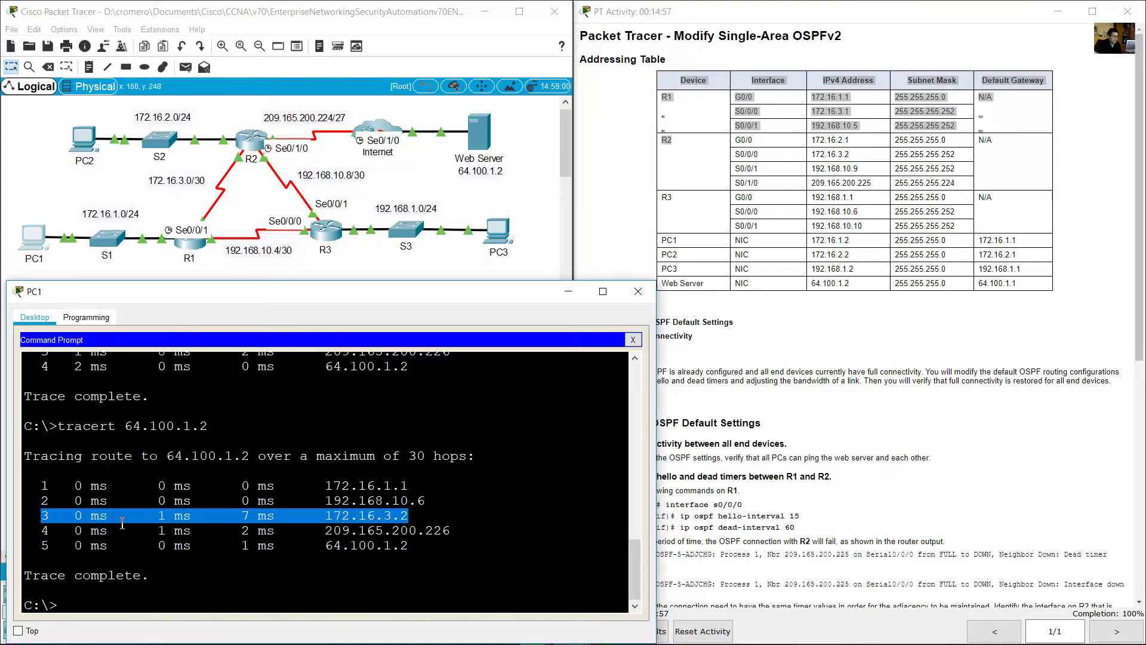
drag(311, 533, 453, 534)
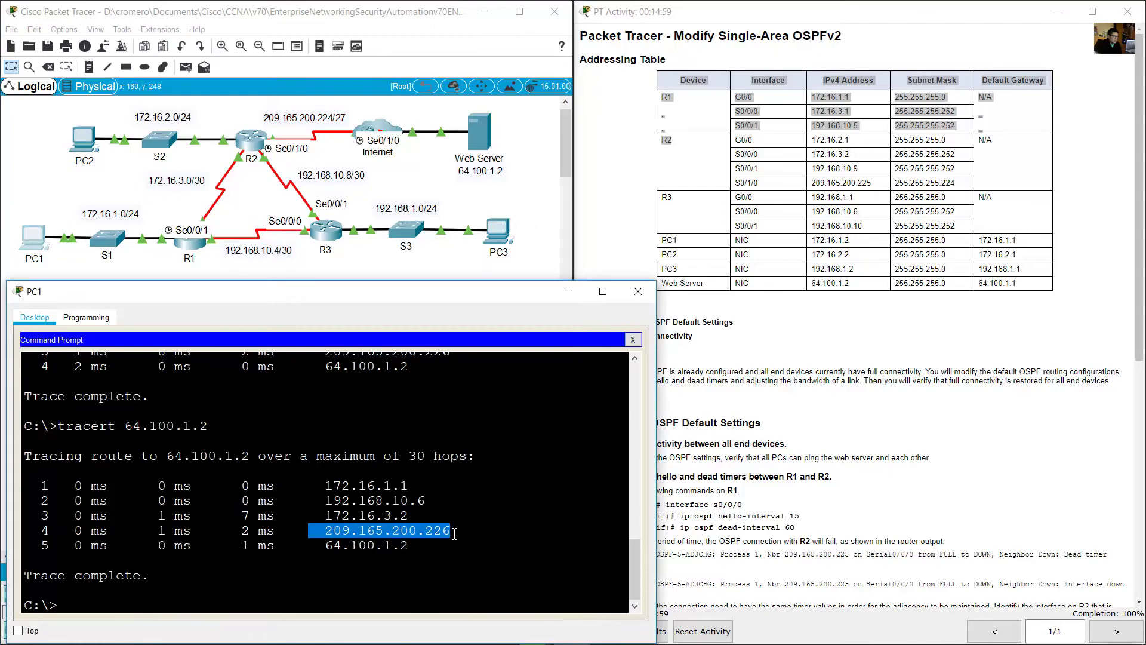
drag(401, 169, 362, 116)
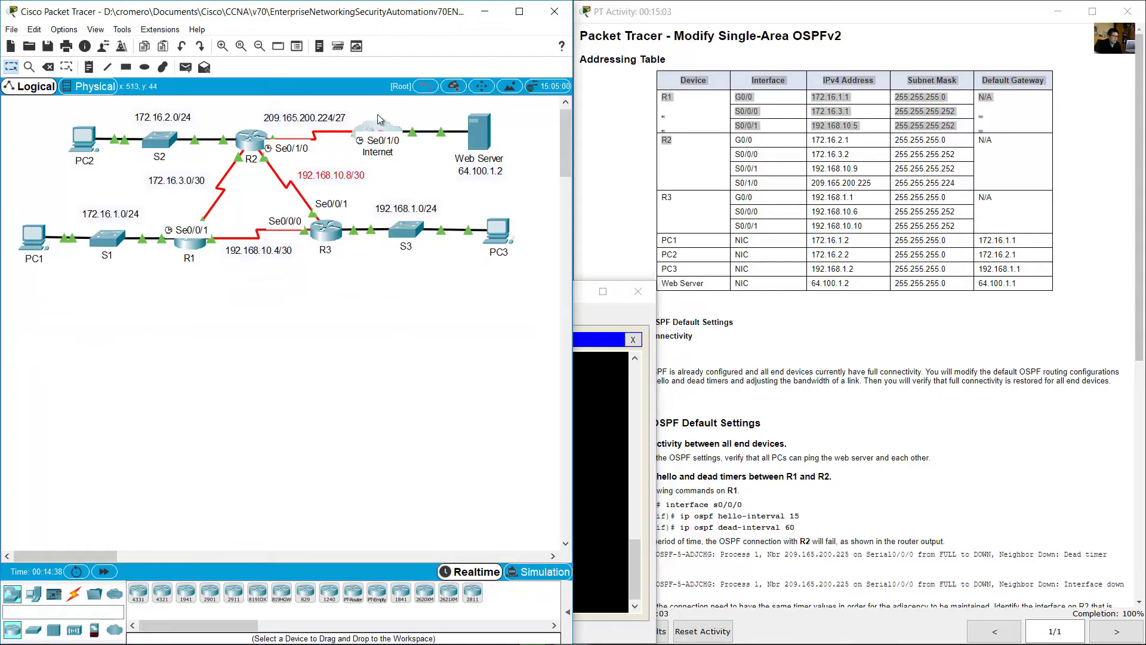
Step: Match the fifth and last hop of PC1's trace to its device on the topology
click(40, 245)
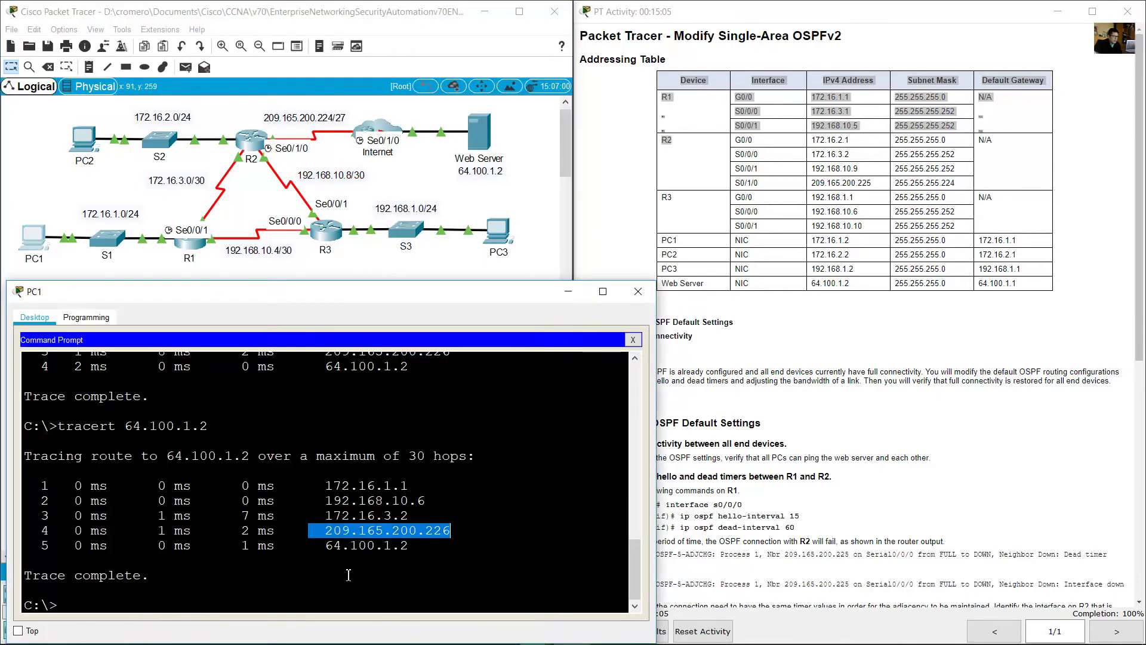
click(347, 549)
double_click(347, 549)
click(528, 153)
drag(531, 116, 471, 169)
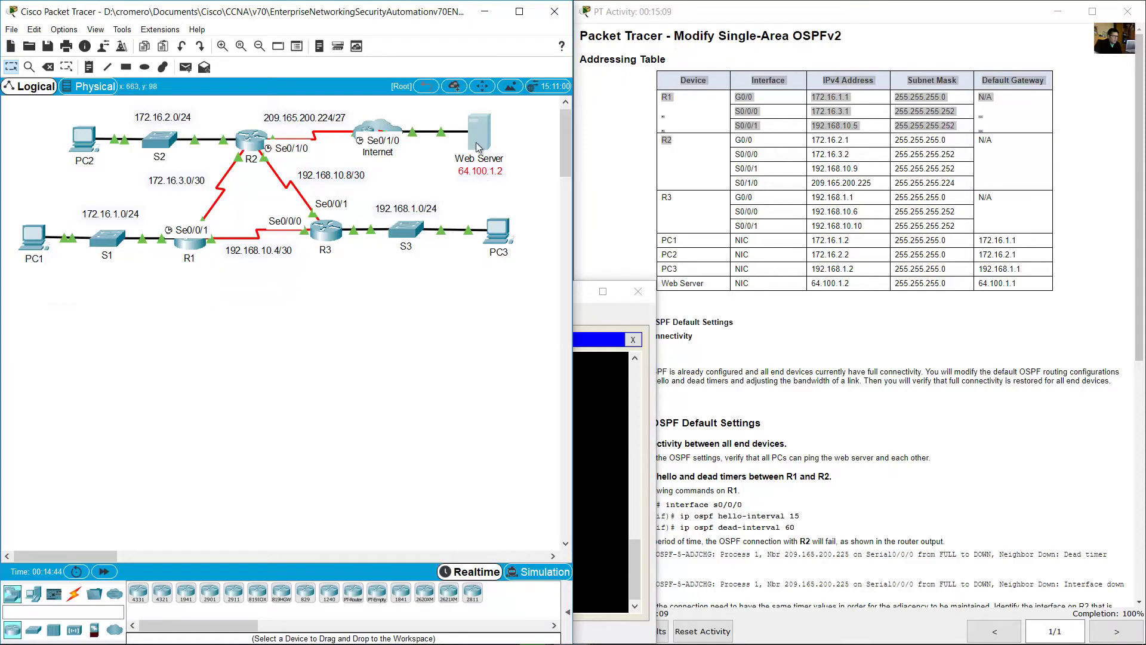
click(517, 131)
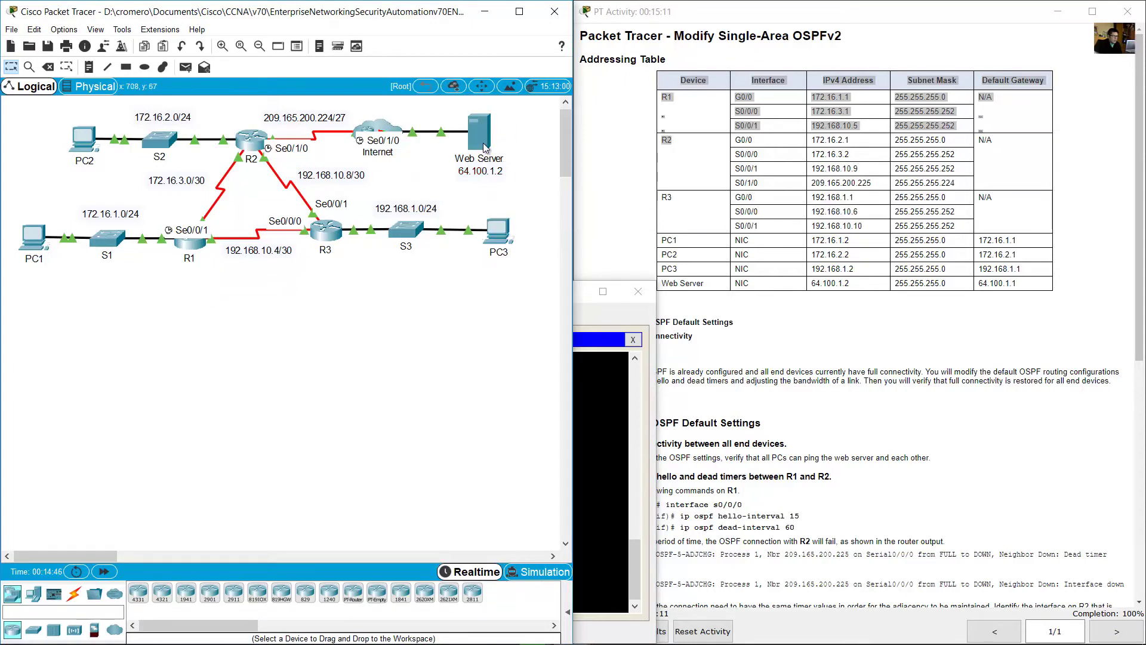
Step: Follow the complete traced route across the topology from PC1 to the web server
drag(46, 306, 23, 218)
drag(206, 292, 153, 215)
drag(265, 193, 250, 135)
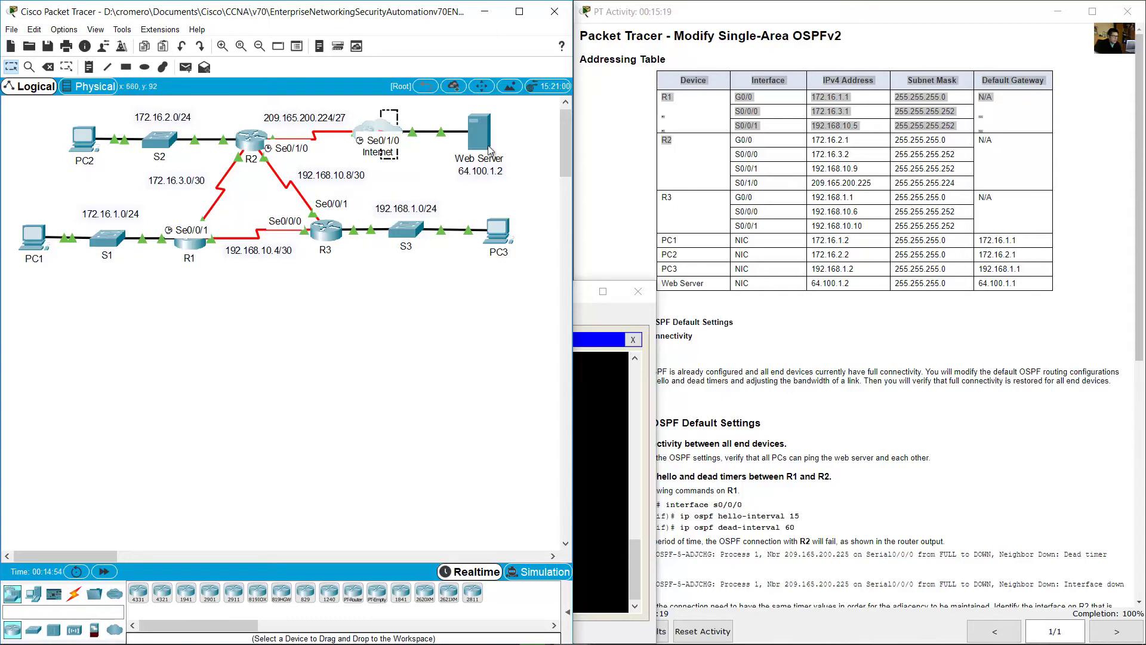
drag(523, 128, 468, 177)
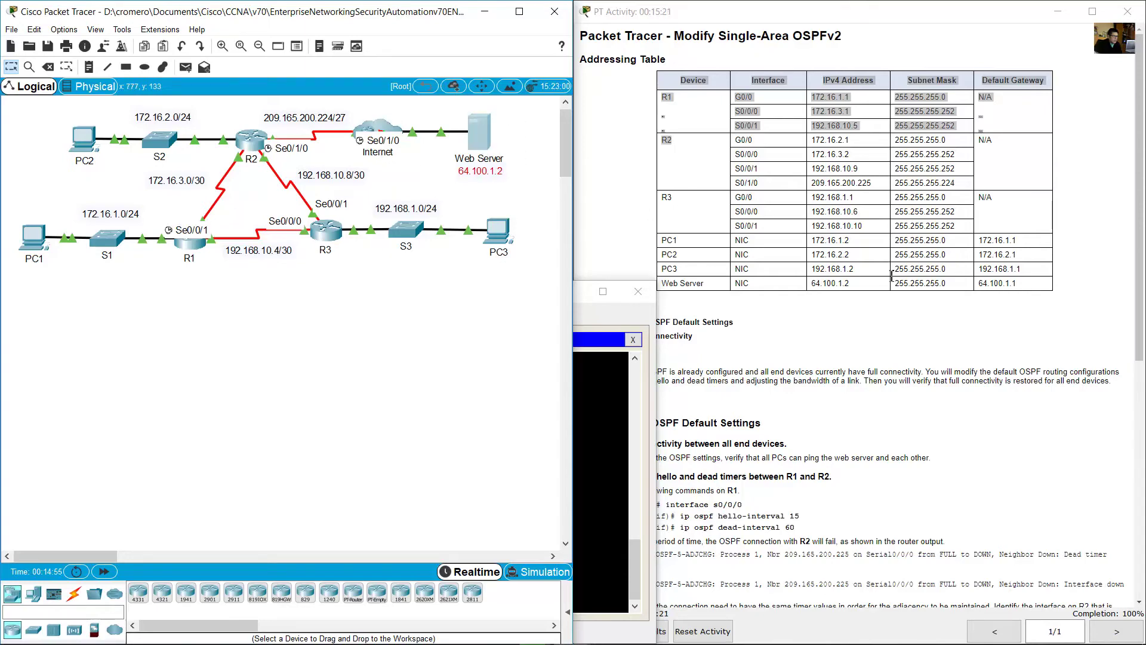
Step: Read the Step 3c note on path redirection and compare the 172.16.3.0/30 and 192.168.10.4/30 links on the topology
click(844, 377)
scroll(844, 379, down, 7)
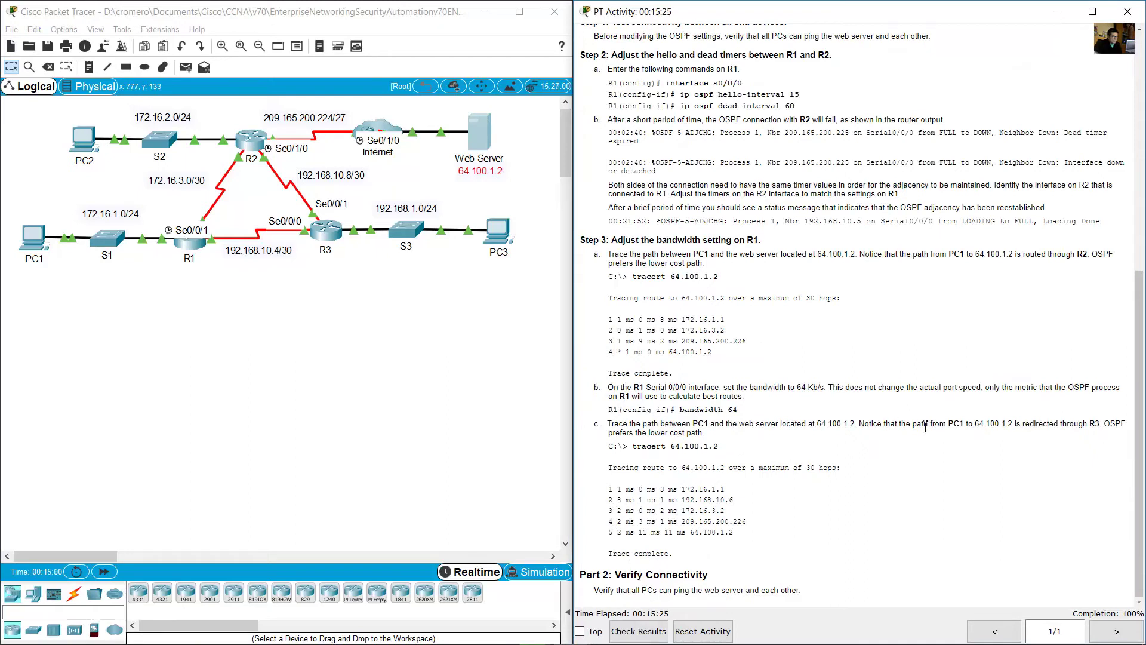
drag(874, 424, 712, 442)
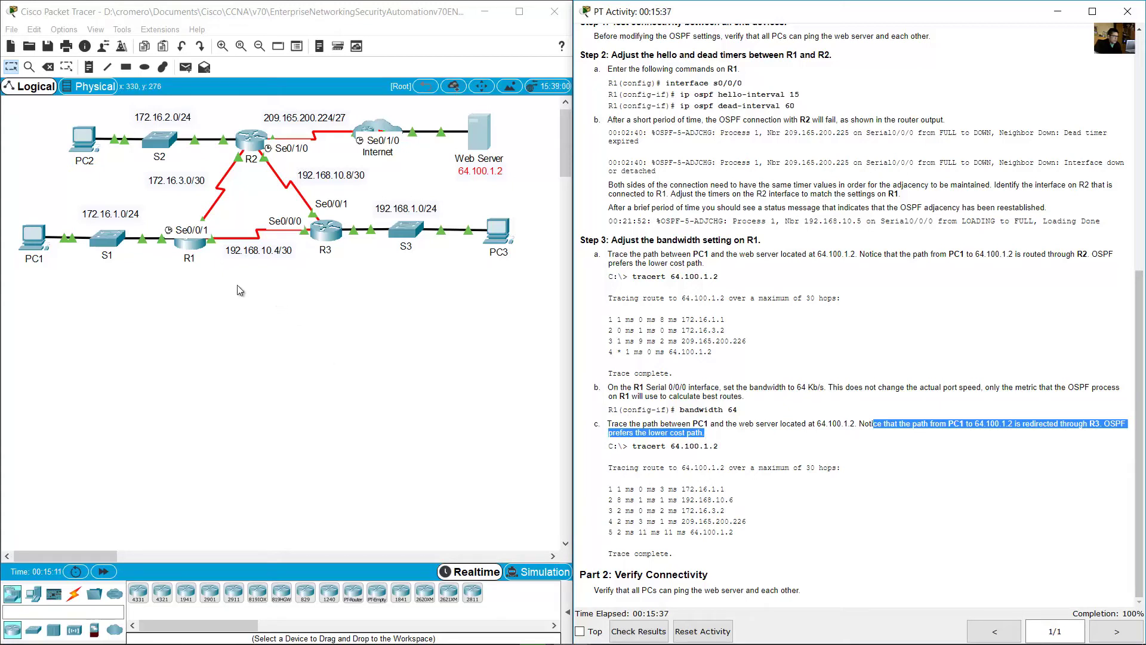
click(218, 282)
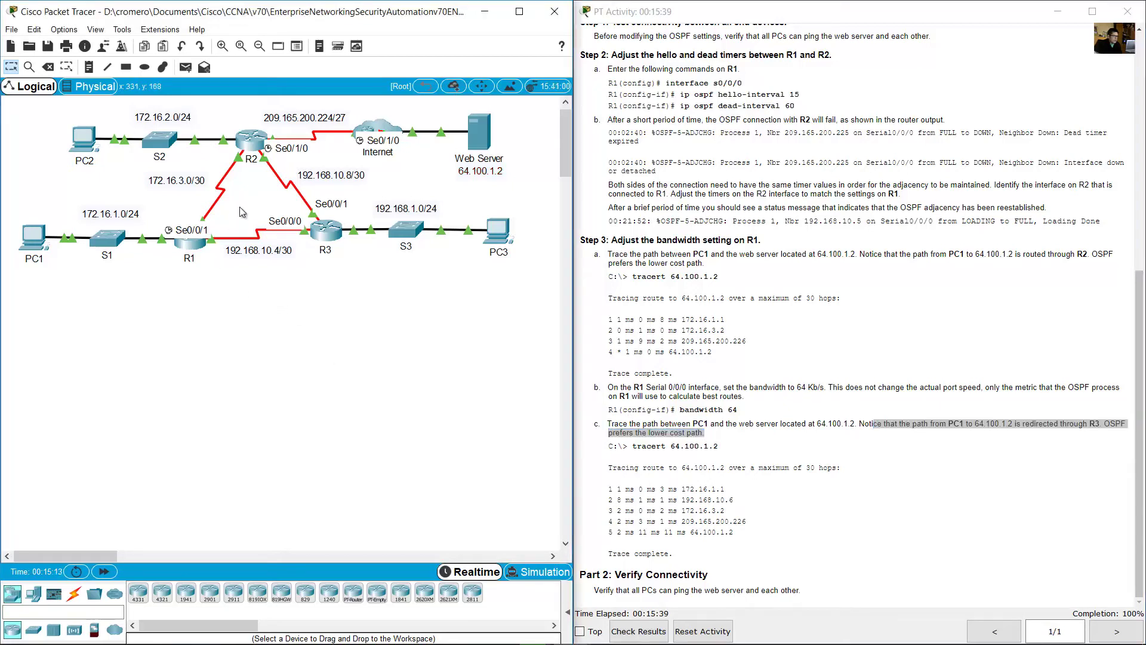
drag(242, 207, 193, 183)
drag(289, 292, 264, 239)
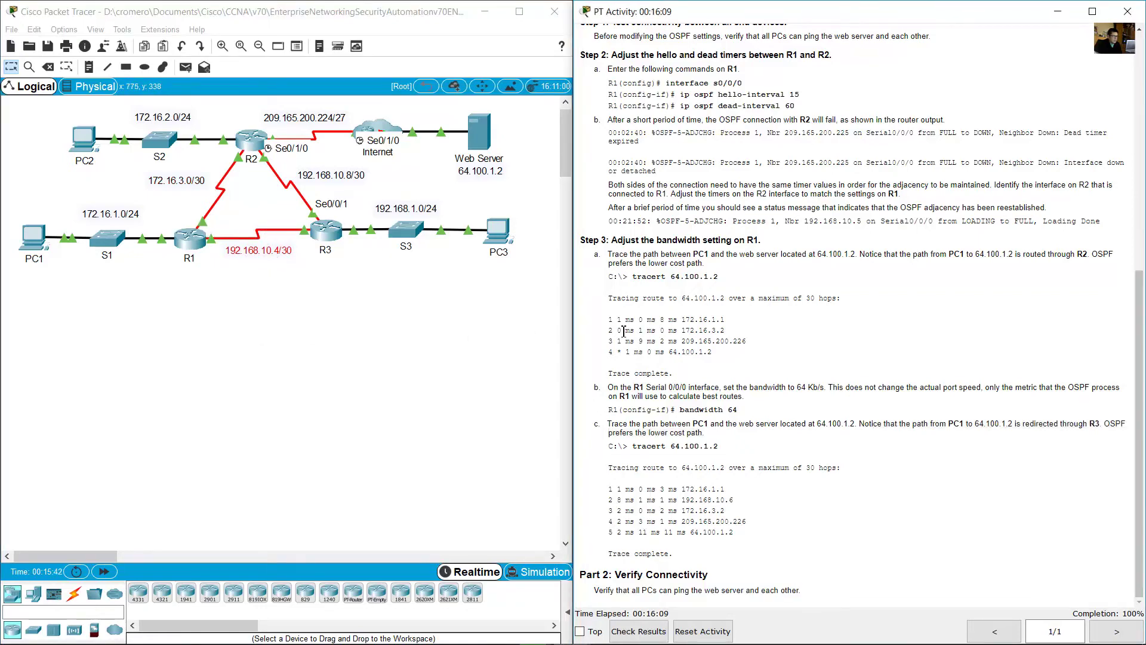
Step: Reopen R1's command line and page through the remaining s0/0/0 output to the privileged EXEC prompt
click(207, 305)
click(190, 240)
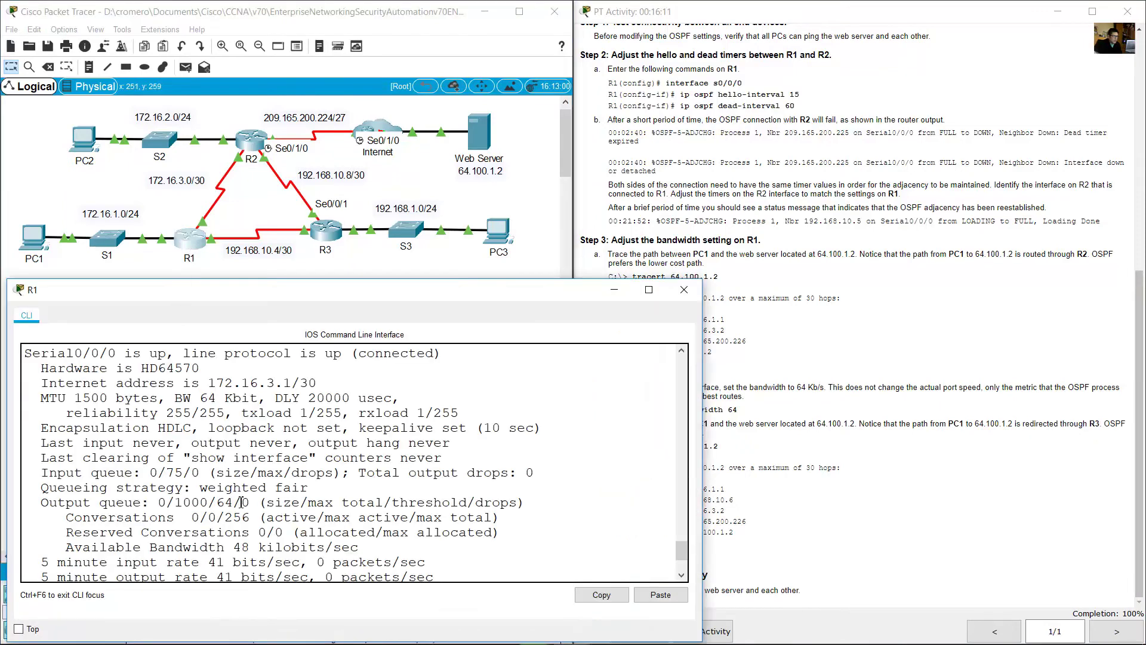
scroll(239, 507, down, 3)
key(space)
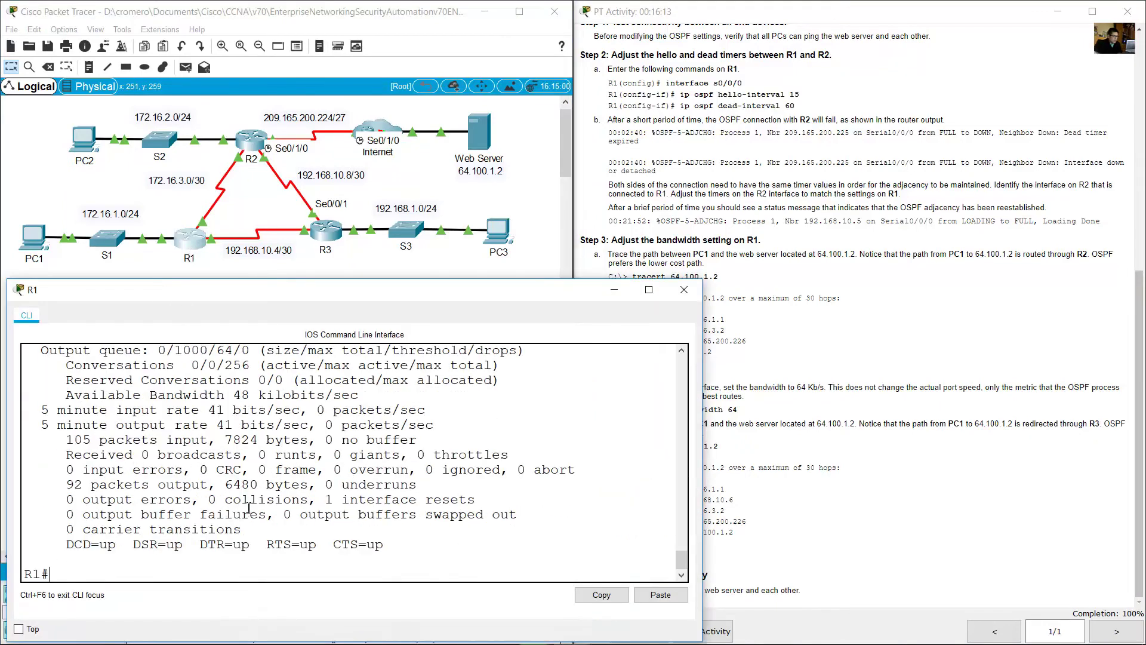
scroll(249, 507, up, 5)
scroll(246, 505, down, 5)
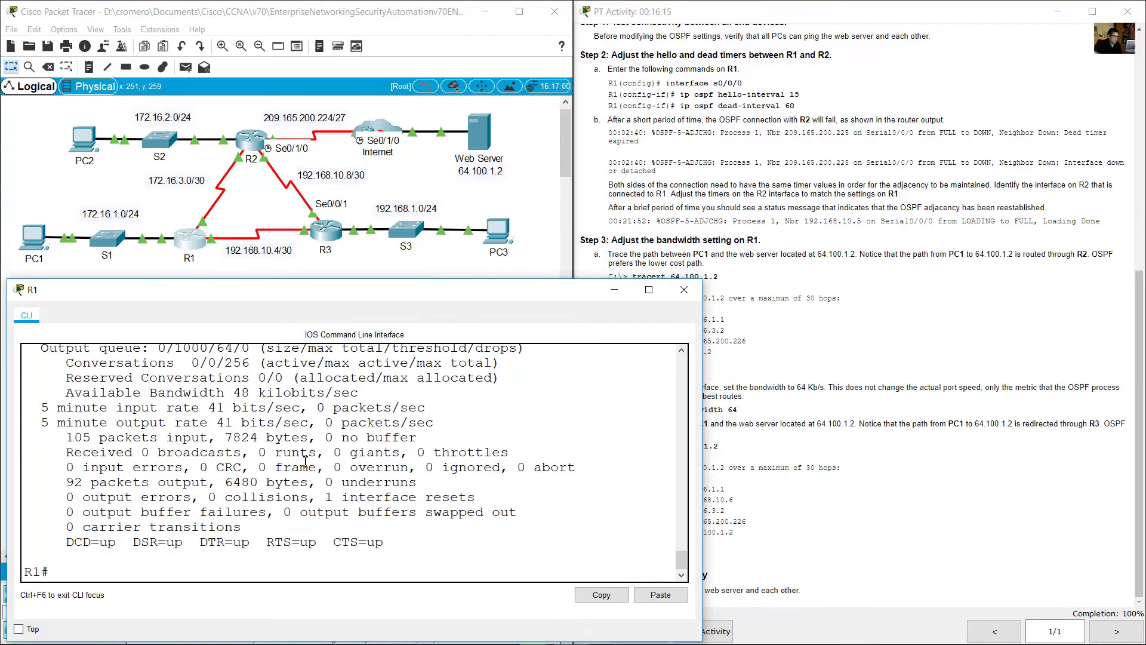
Step: Examine the bandwidth value in R1's show interface s0/0/0 output
key(Up)
key(Down)
scroll(293, 466, up, 5)
drag(50, 399, 240, 407)
scroll(252, 414, down, 1)
click(172, 432)
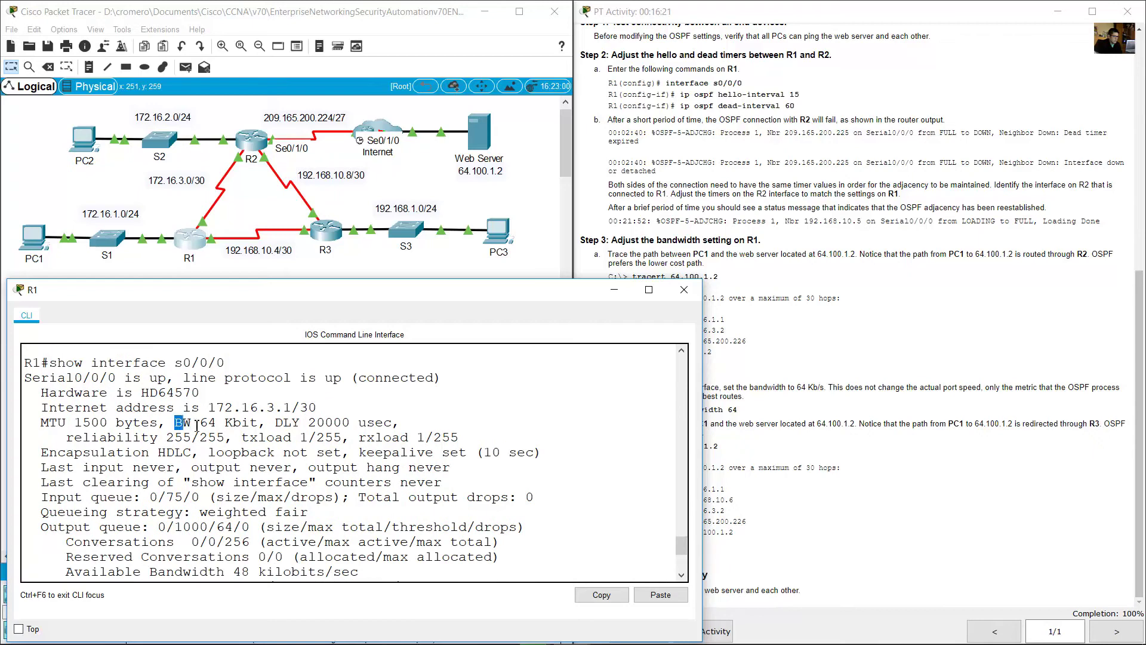
drag(202, 422, 249, 422)
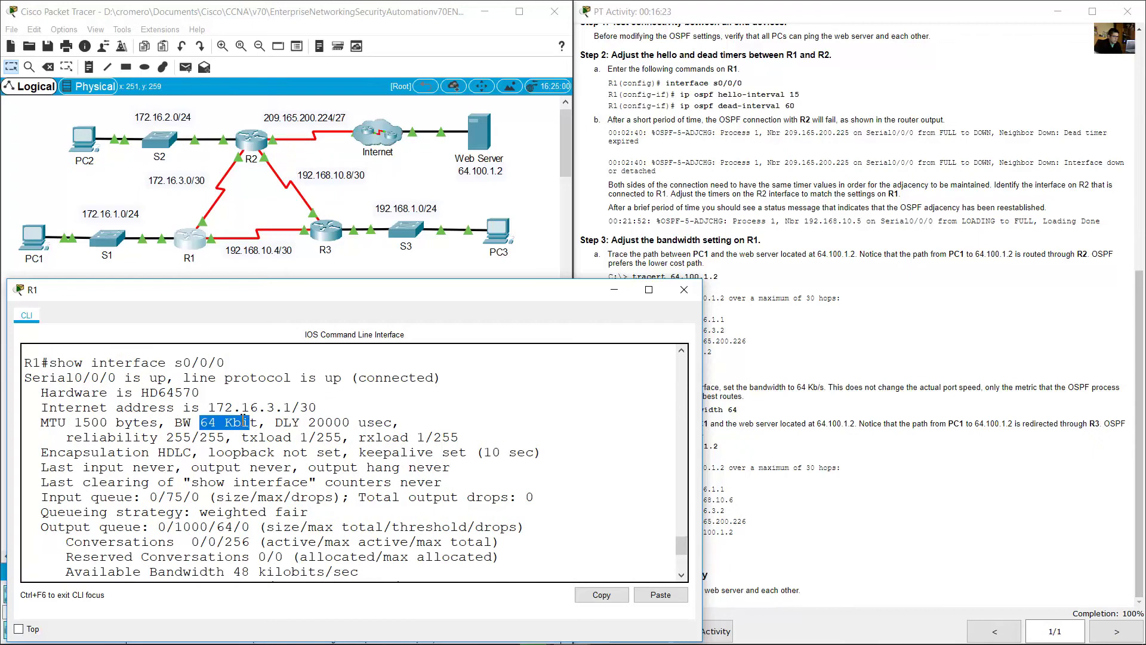
scroll(248, 424, down, 4)
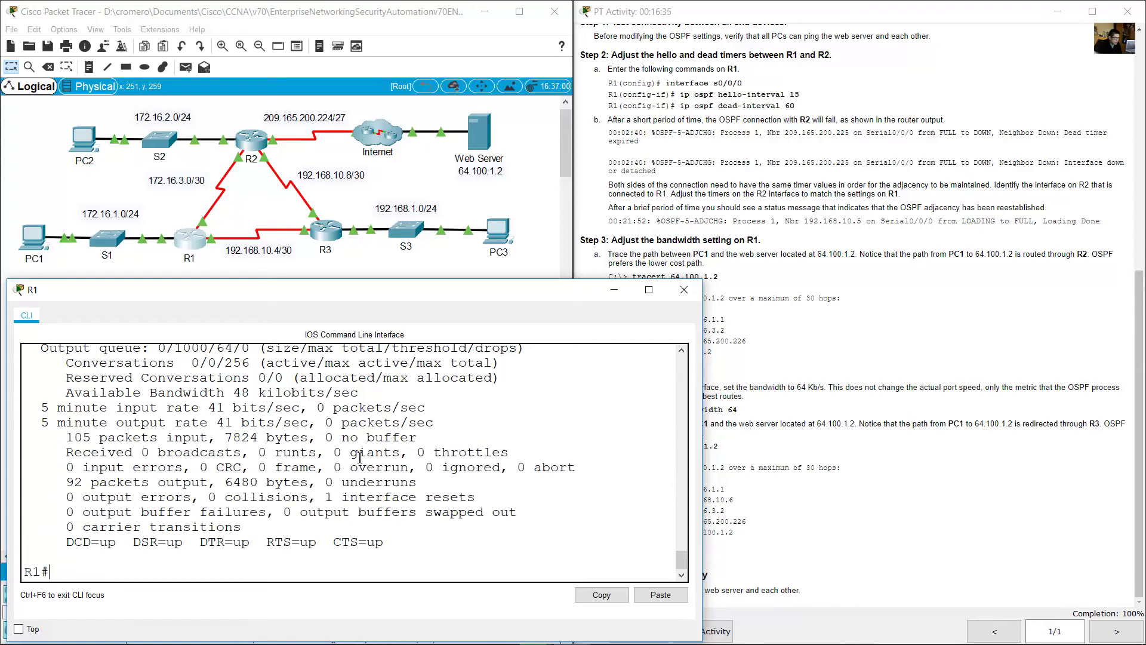
Step: Run show ip ospf interface s0/0/0 on R1 and widen the console window so its output lines fit
text(sh)
text(ow ip os)
text(pf itnerf)
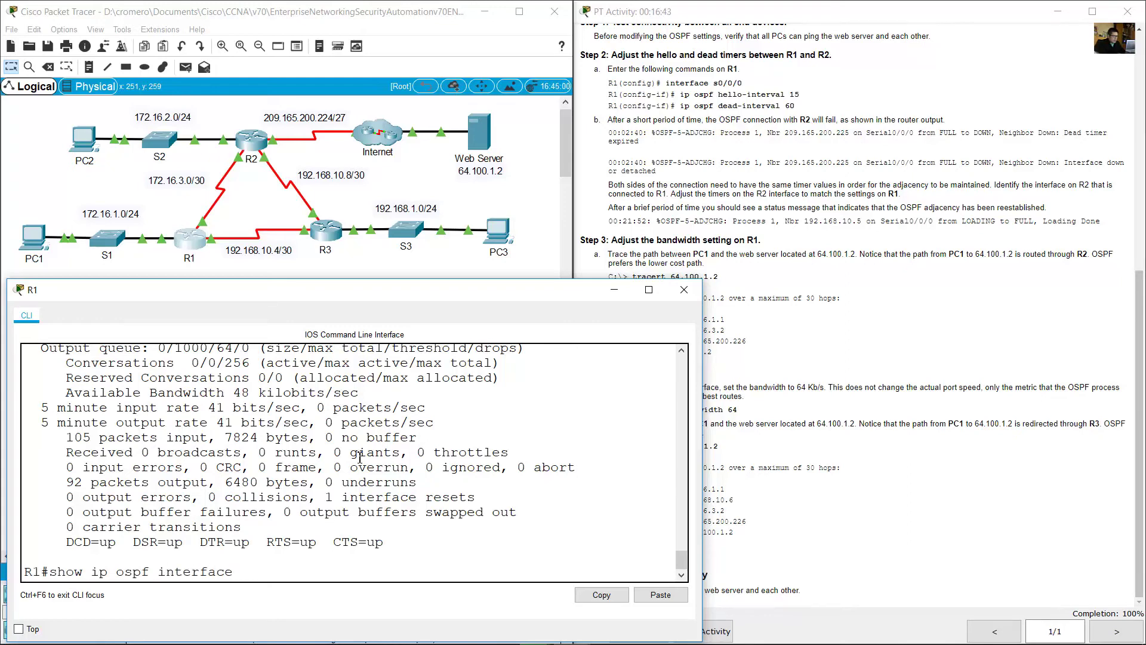
text( s0/0/0)
key(Return)
scroll(338, 440, up, 2)
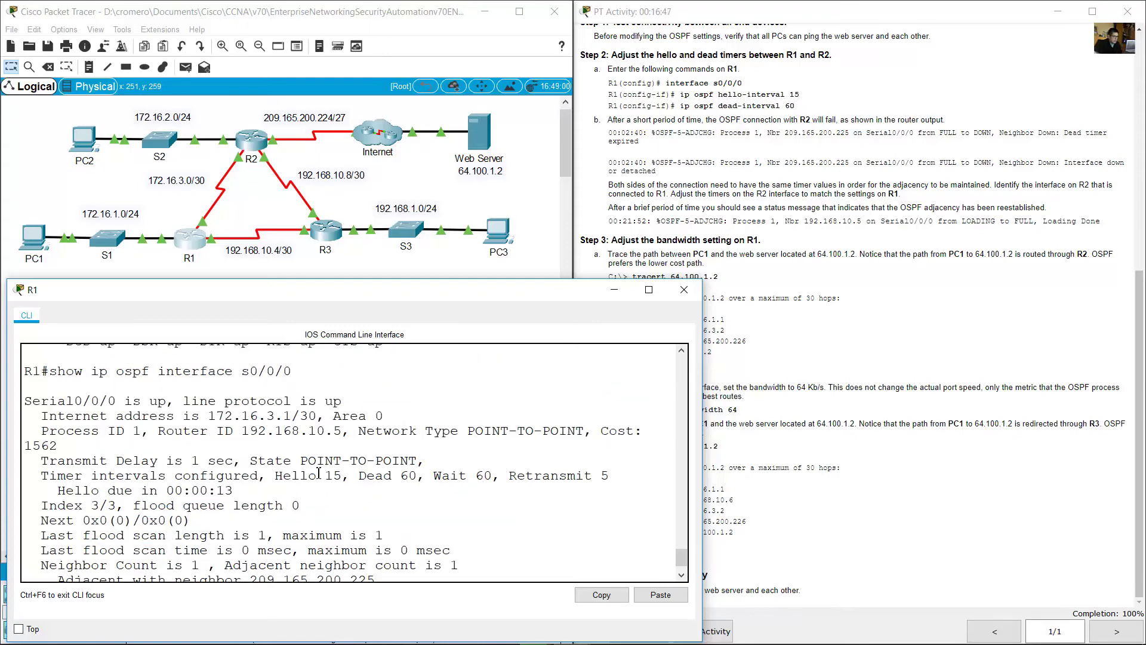
drag(703, 442, 787, 442)
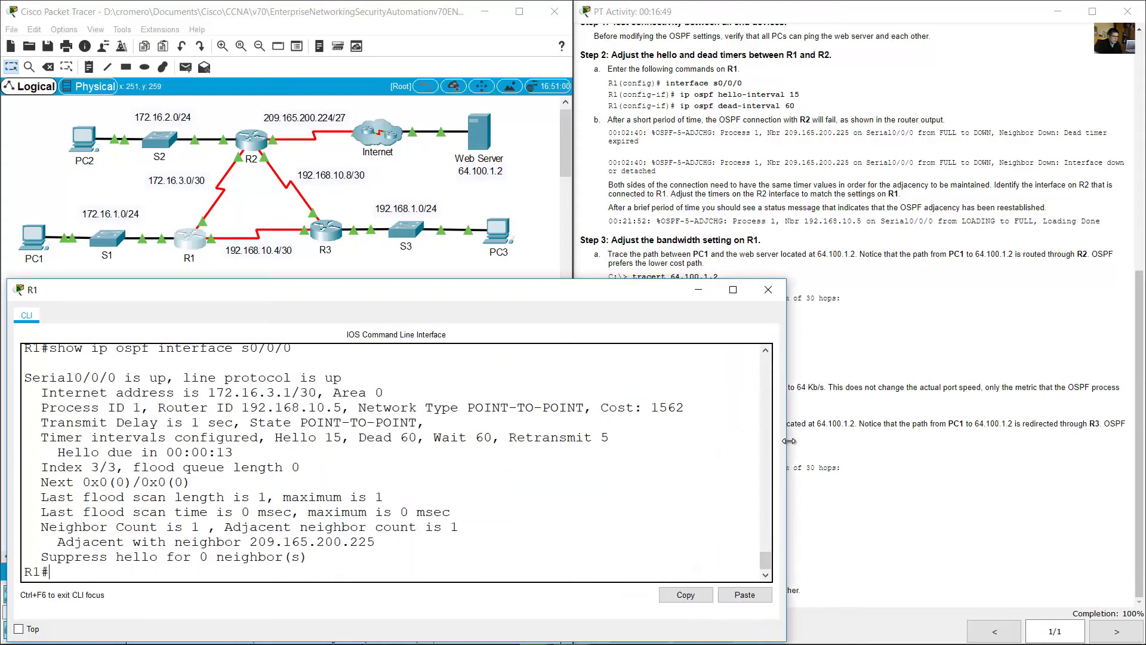
Step: Review the earlier s0/0/0 interface output alongside the show ip ospf interface s0/0/0 command
scroll(463, 455, up, 5)
scroll(411, 461, up, 5)
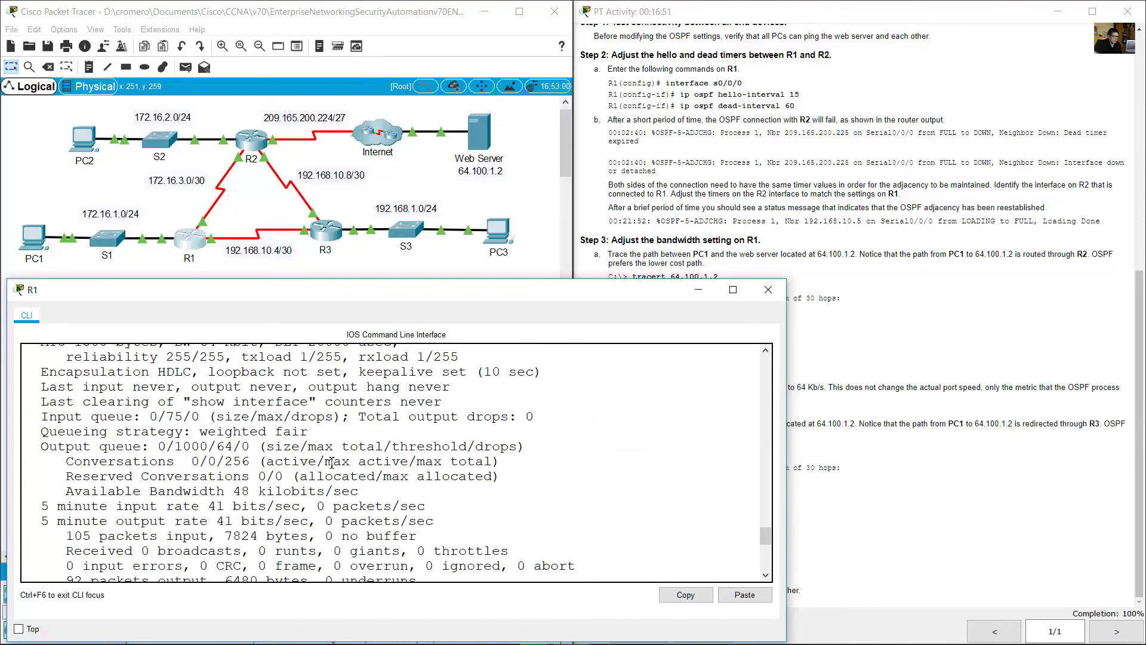
drag(65, 425, 262, 416)
scroll(238, 431, down, 2)
scroll(301, 453, down, 6)
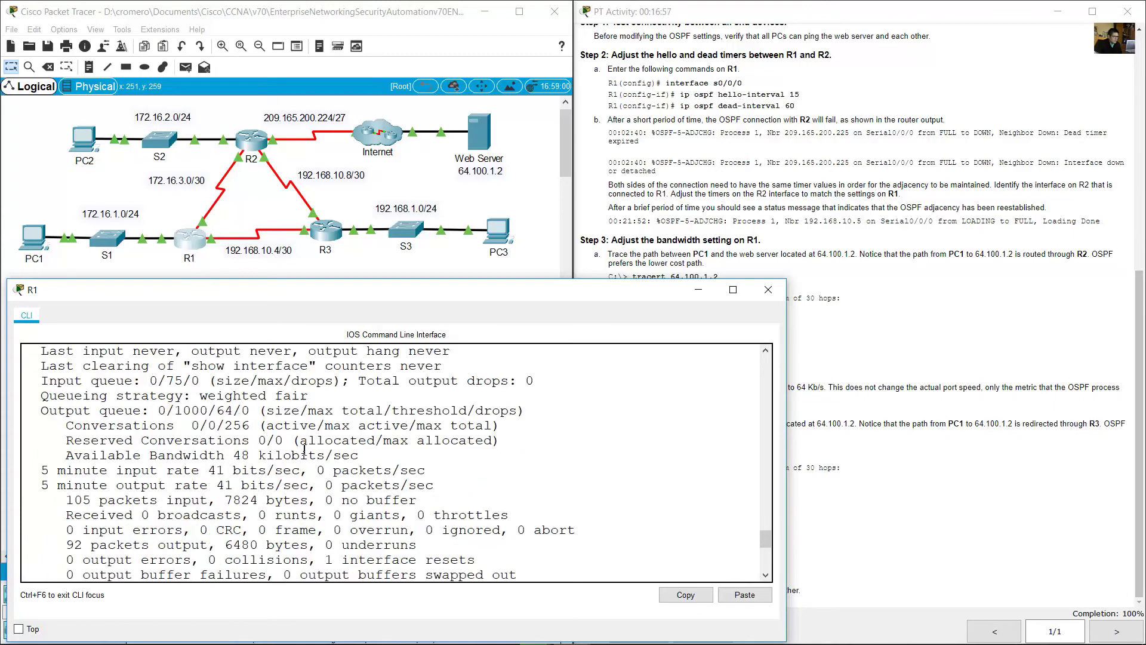
drag(62, 458, 398, 461)
scroll(544, 446, down, 2)
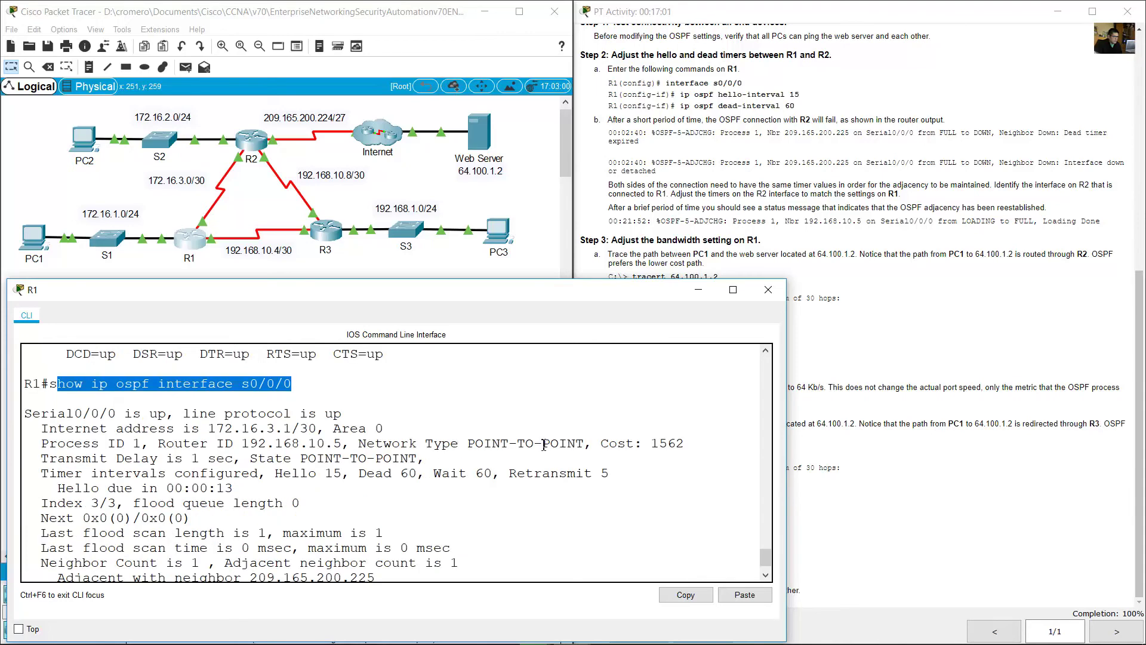
Step: Check the OSPF cost of s0/0/0 in R1's show ip ospf interface output
double_click(609, 441)
click(654, 443)
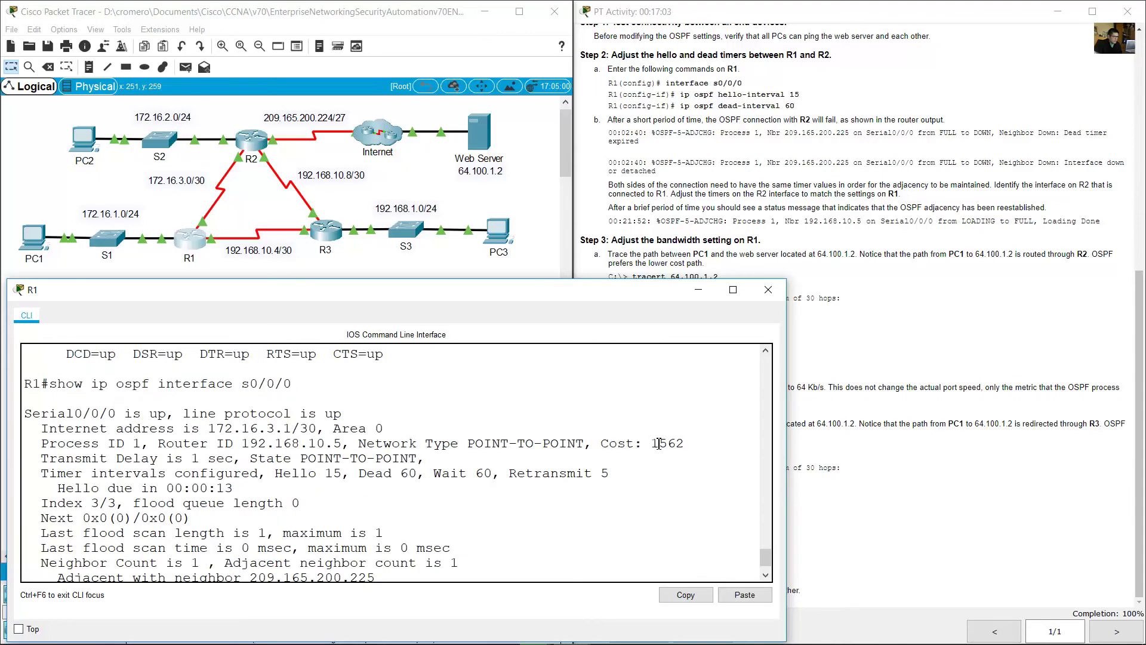
drag(658, 443, 685, 441)
scroll(553, 473, down, 1)
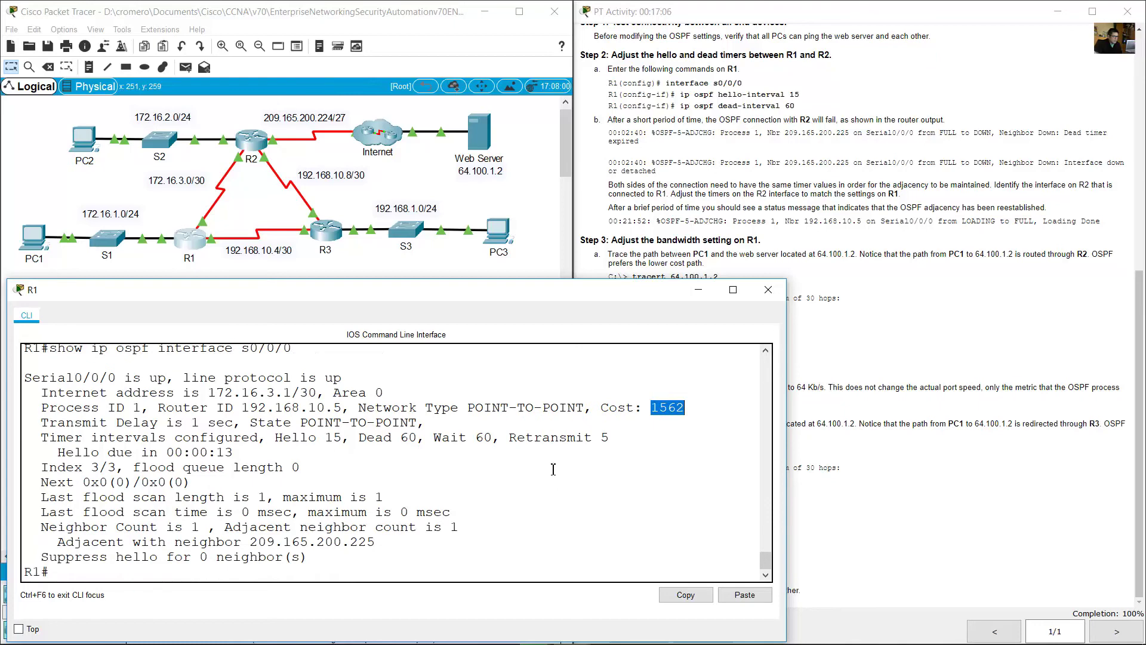
Step: Run show interface s0/0/1 on R1 for the link towards R3 and check the interface's bandwidth
click(364, 274)
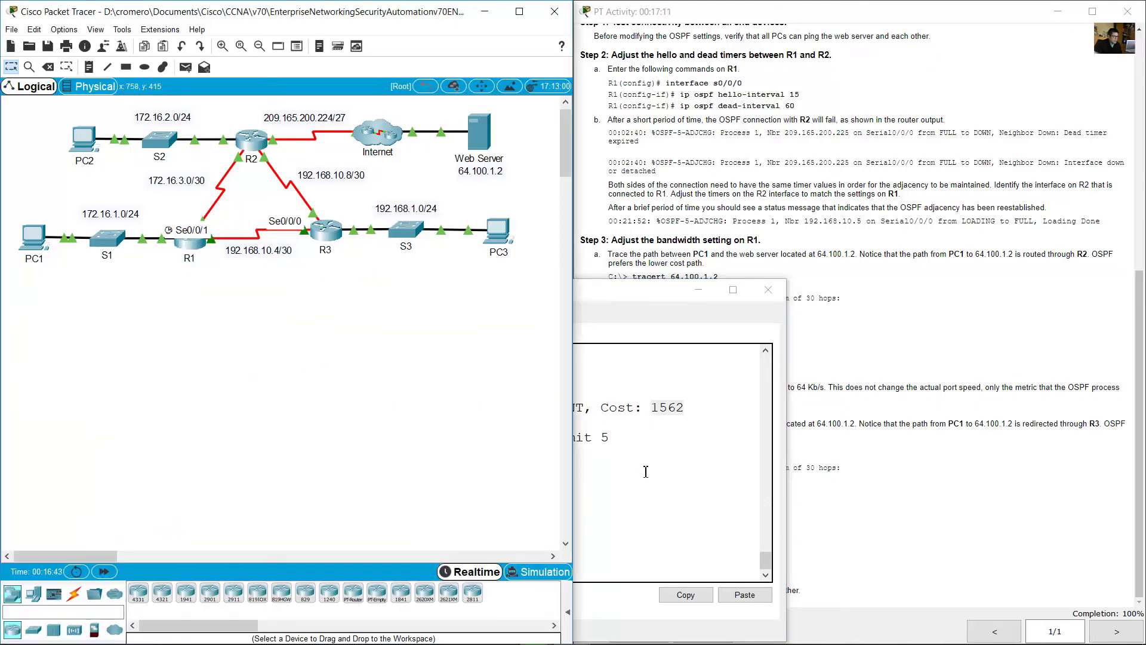
click(195, 261)
key(Up)
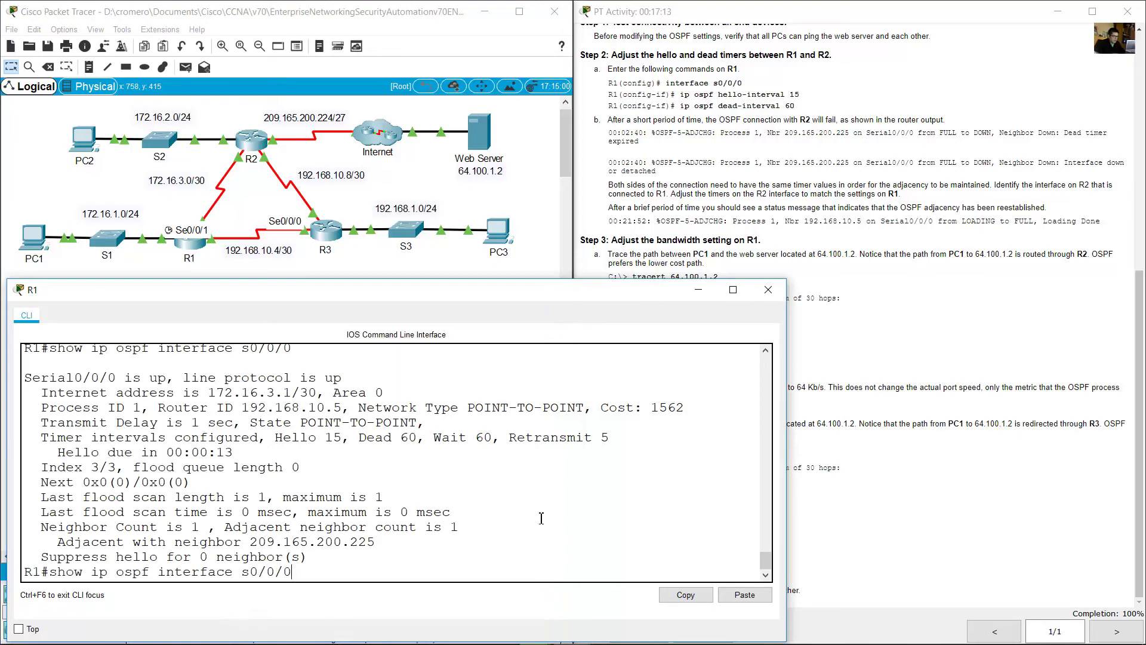
key(Up)
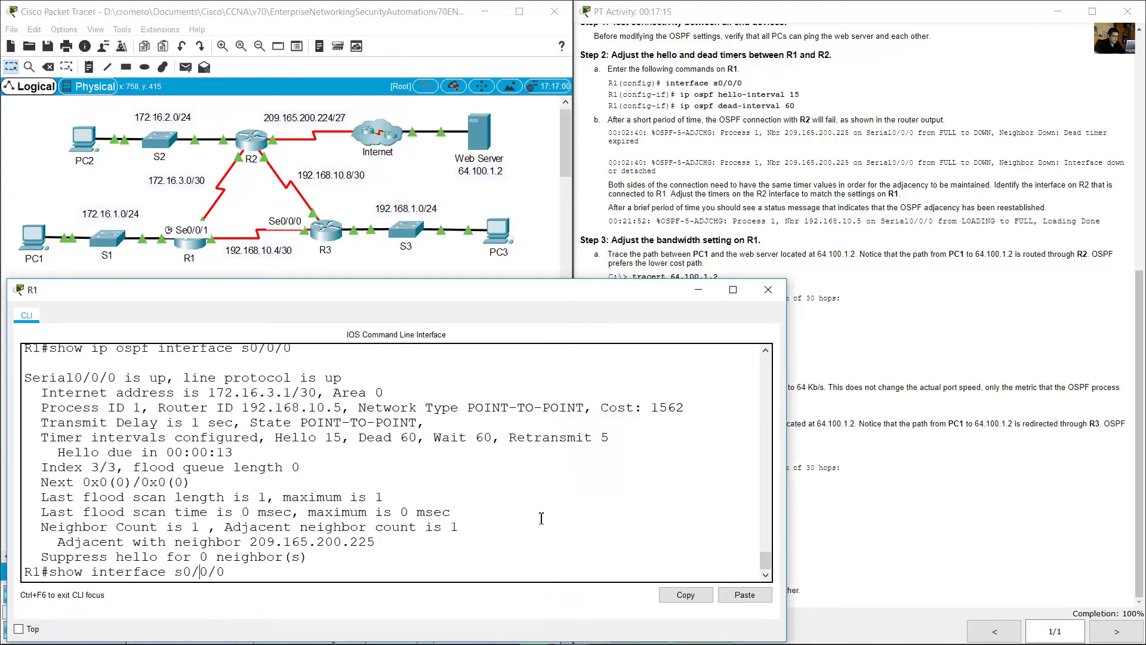
key(Return)
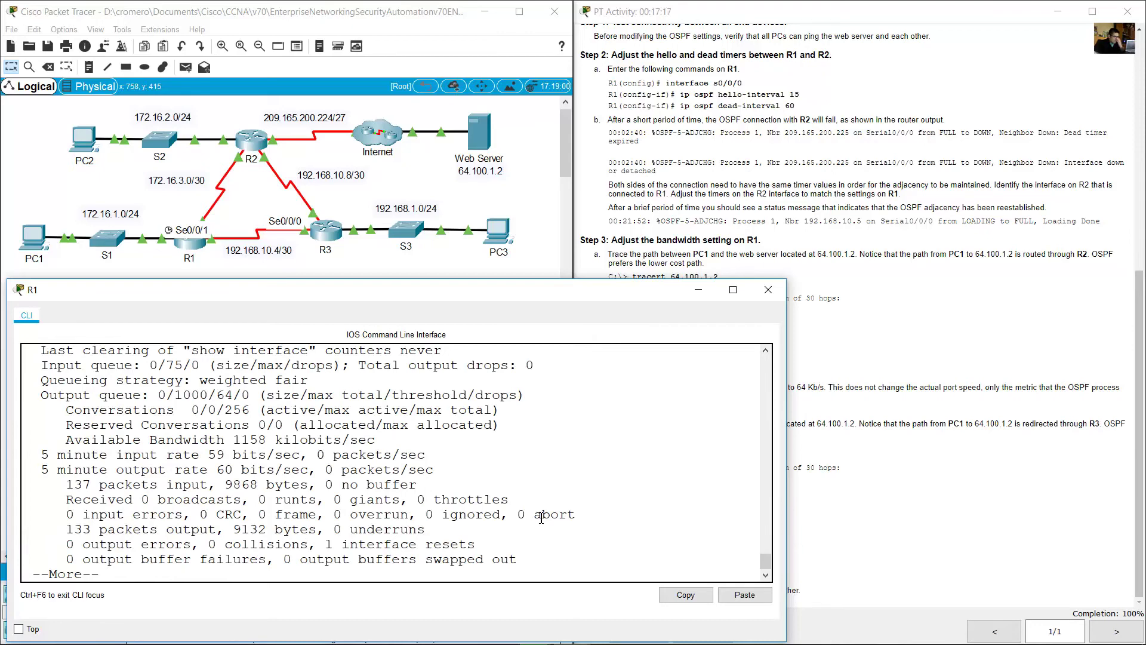
key(space)
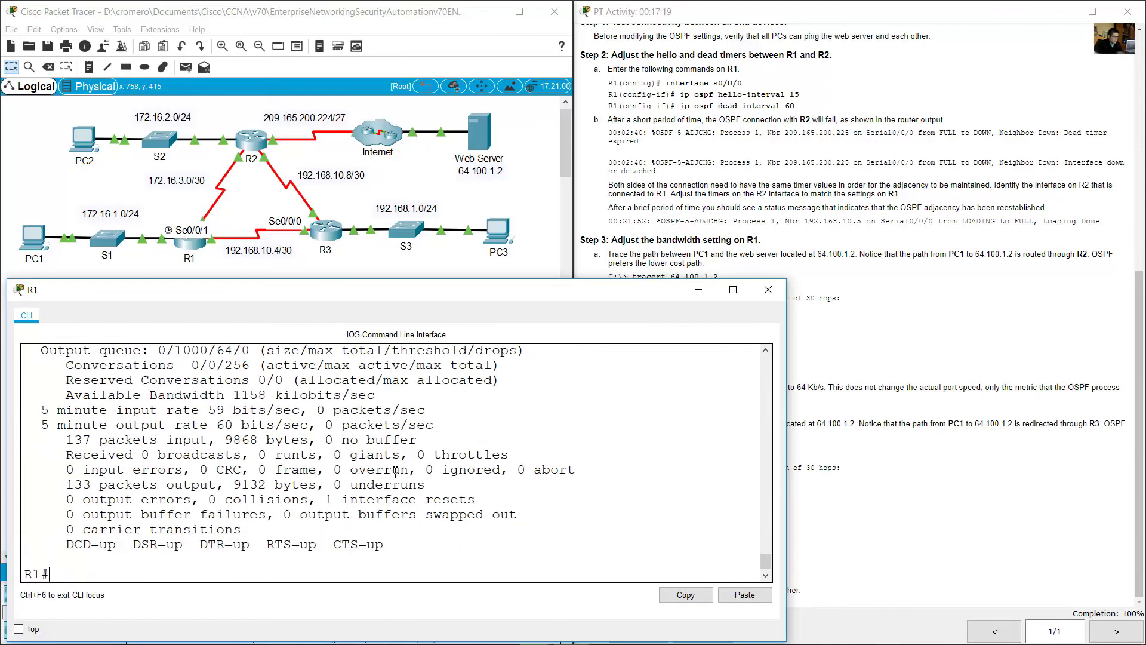
scroll(358, 475, up, 4)
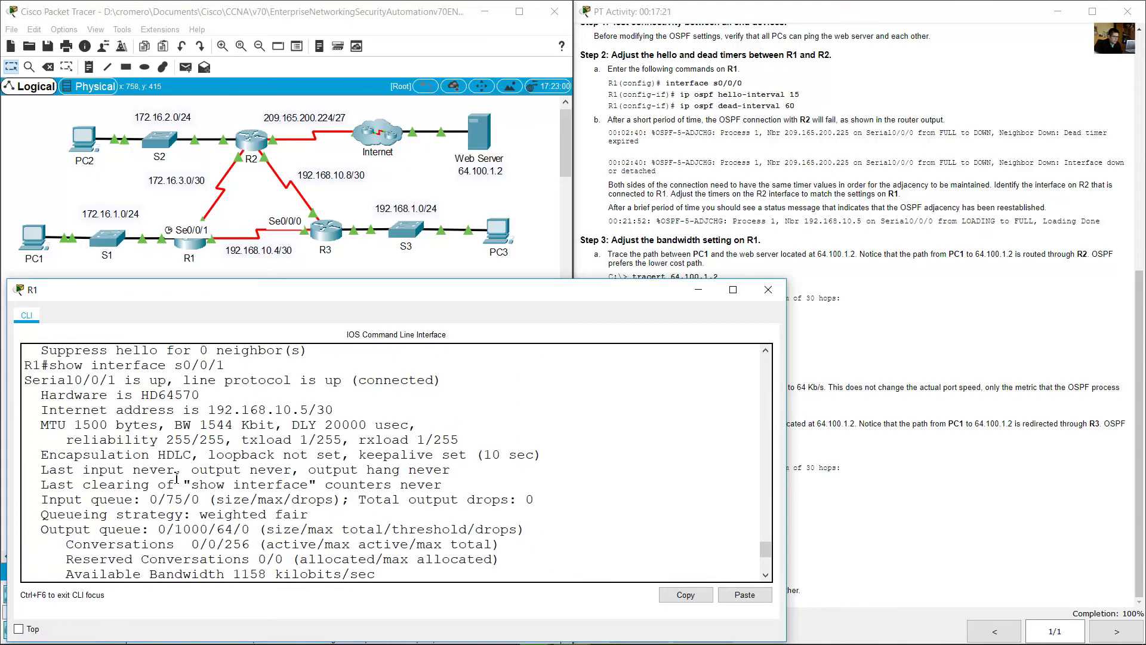
drag(169, 428, 276, 424)
scroll(468, 477, down, 4)
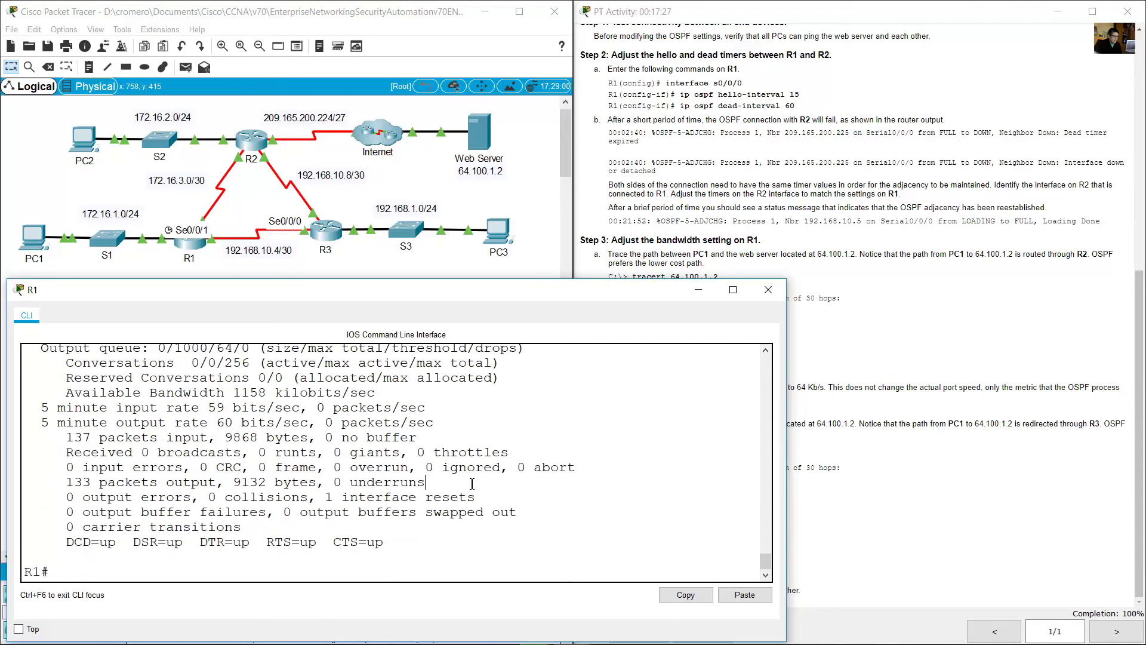
Step: Run show ip ospf interface s0/0/1 on R1 and check its OSPF cost
text(w ip ospf interface s0/0/1)
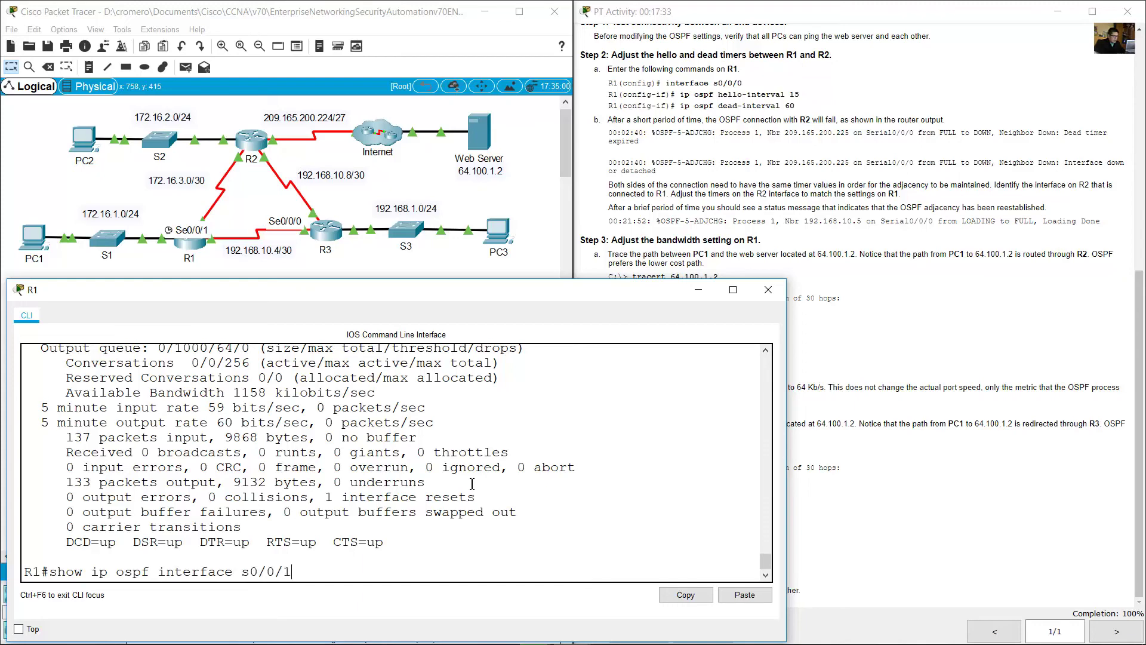
key(Return)
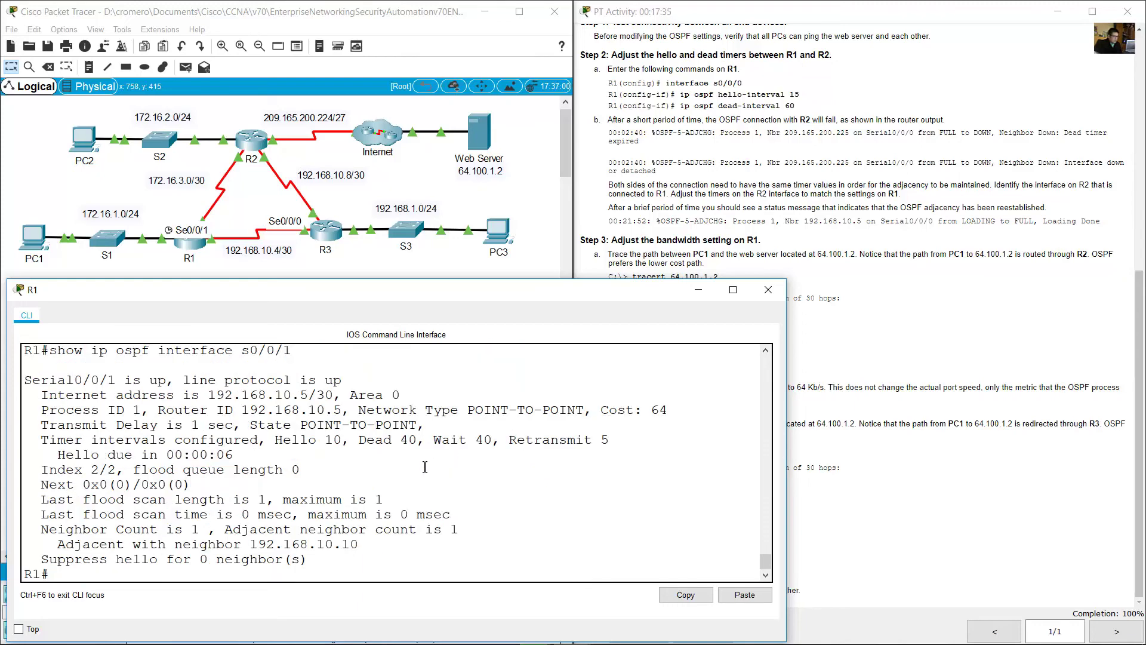
drag(602, 409, 669, 411)
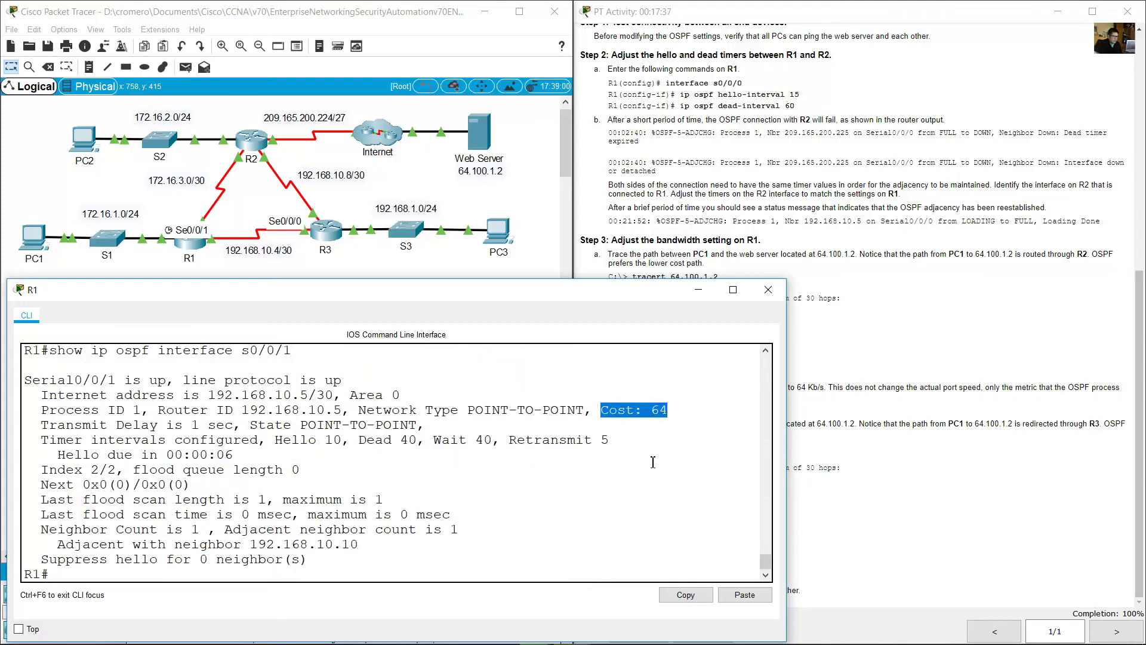
Step: Compare the OSPF costs of s0/0/1 and s0/0/0 on R1, and locate the 172.16.3.0/30 link on the topology
scroll(657, 464, up, 2)
click(611, 471)
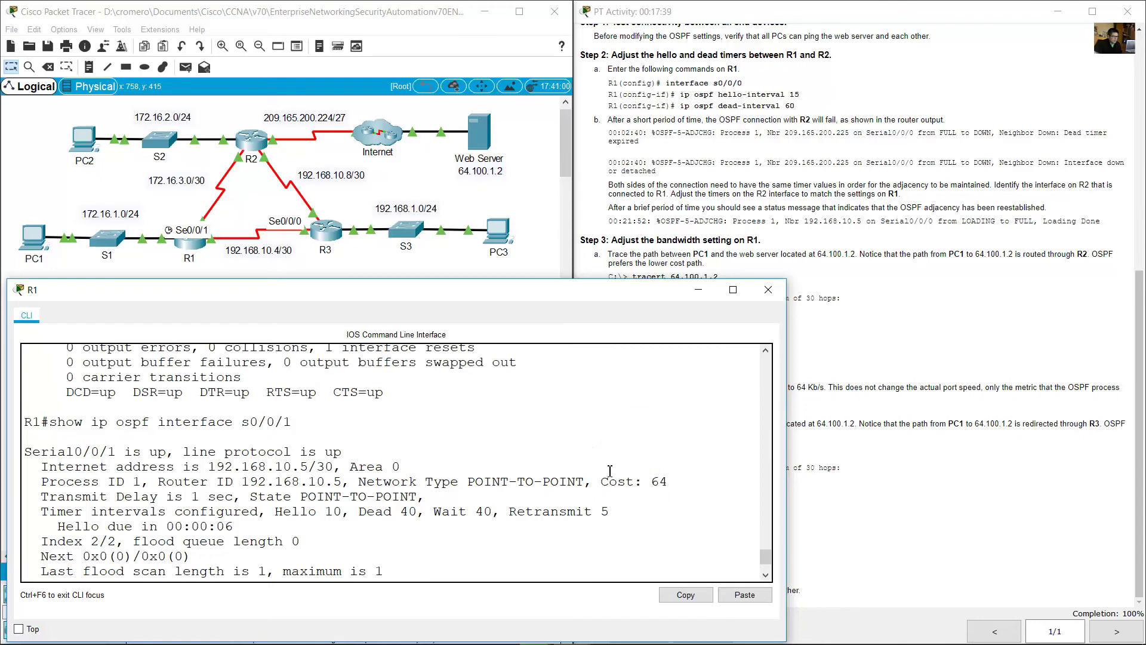
drag(262, 426, 320, 419)
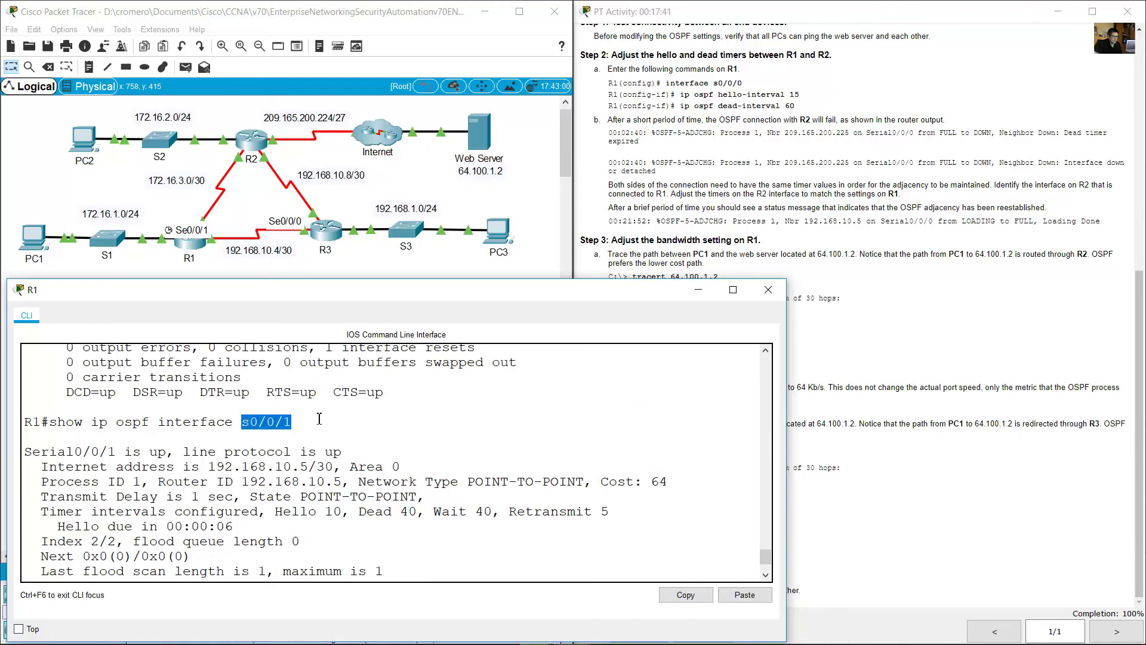
double_click(659, 481)
scroll(638, 476, up, 9)
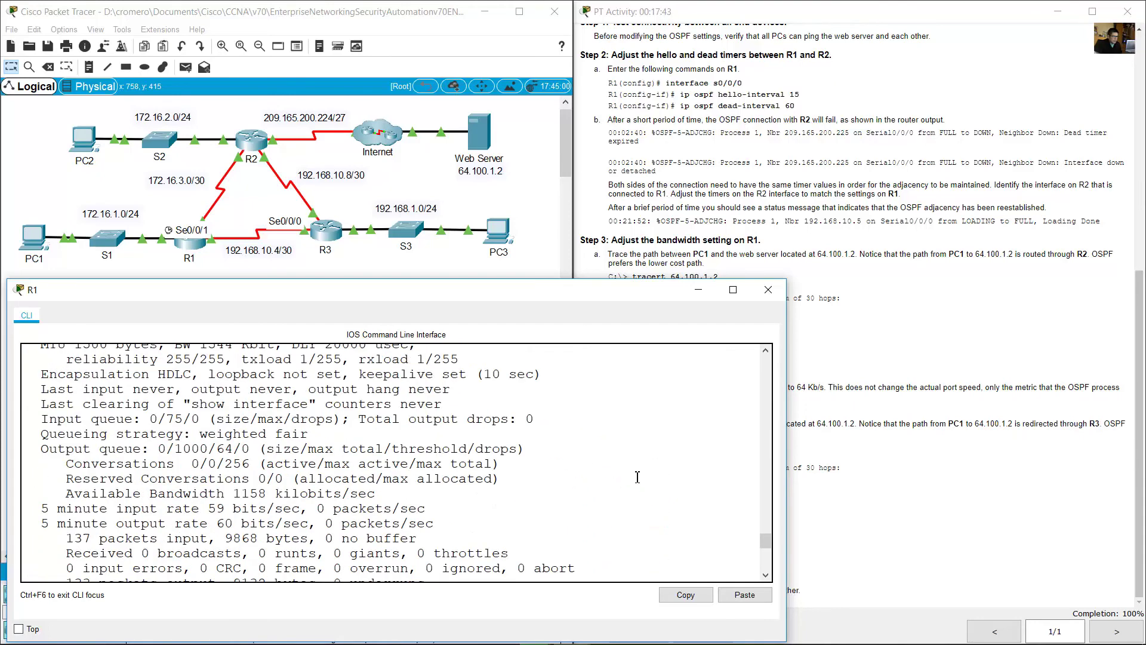
scroll(638, 477, up, 3)
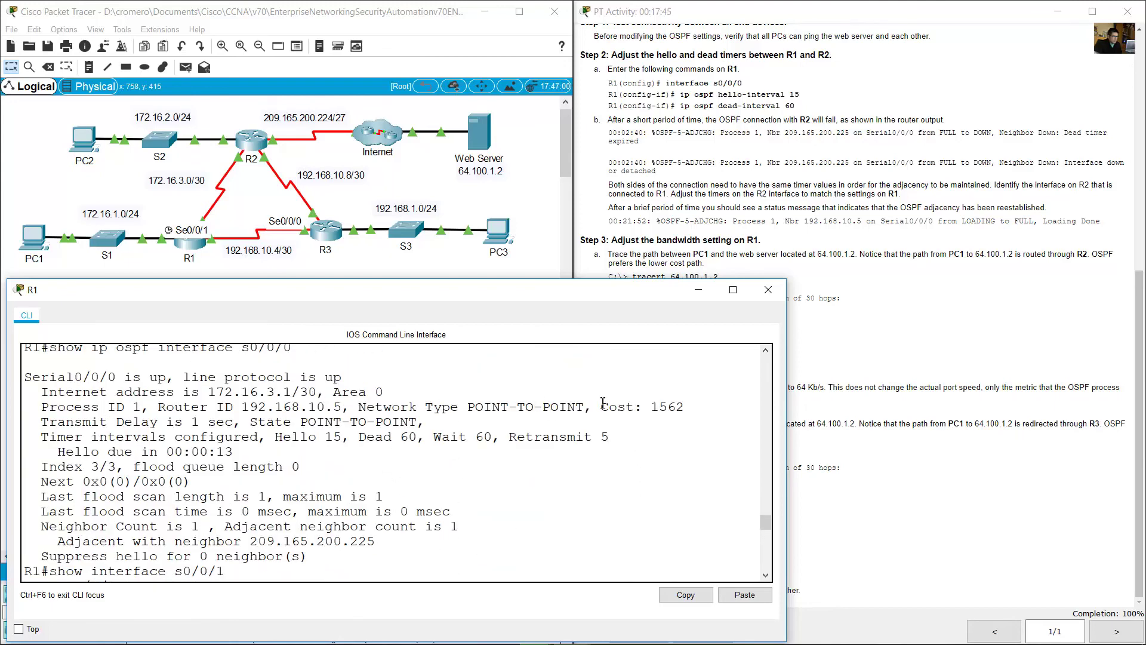
drag(648, 408, 694, 408)
scroll(627, 429, up, 1)
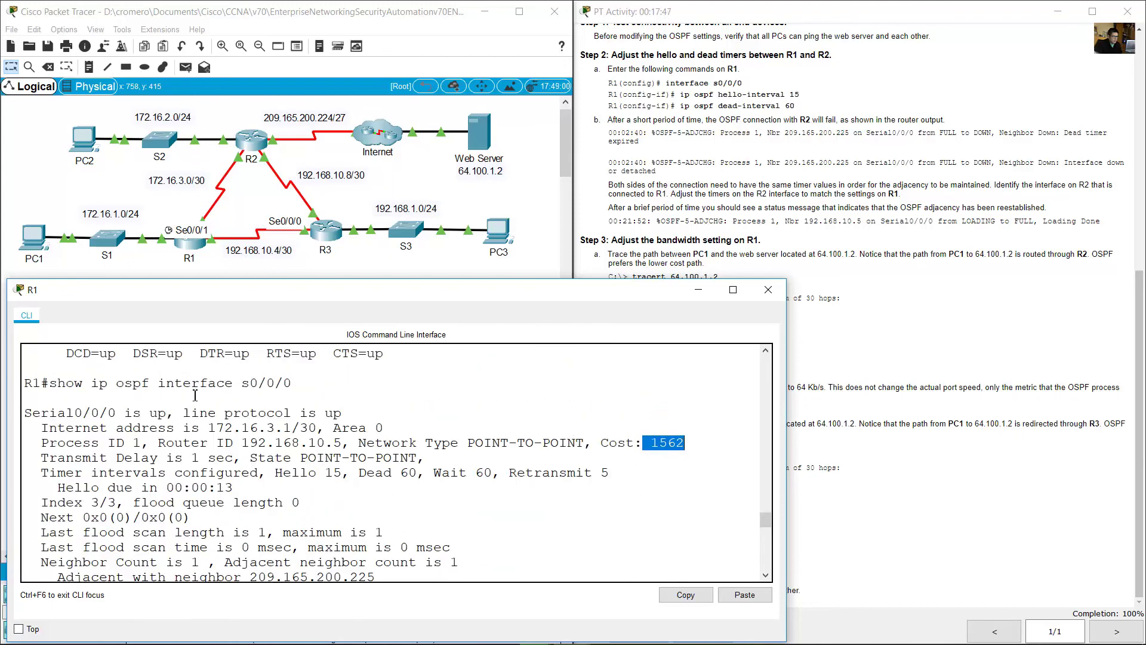
drag(208, 385, 298, 386)
click(374, 262)
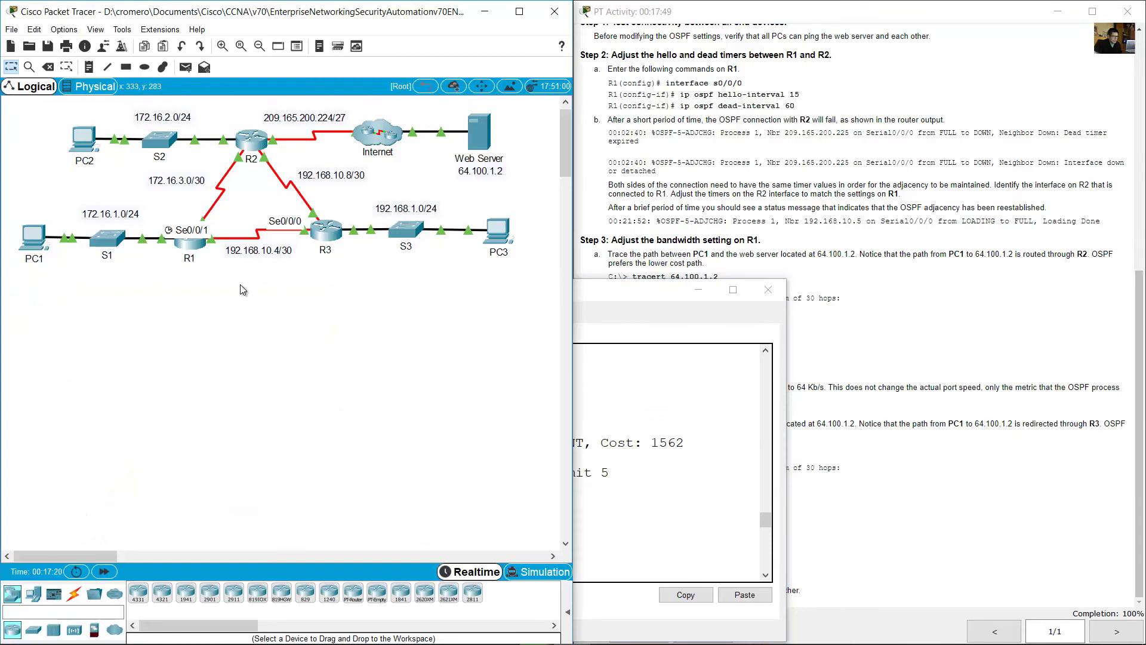
drag(336, 276, 194, 182)
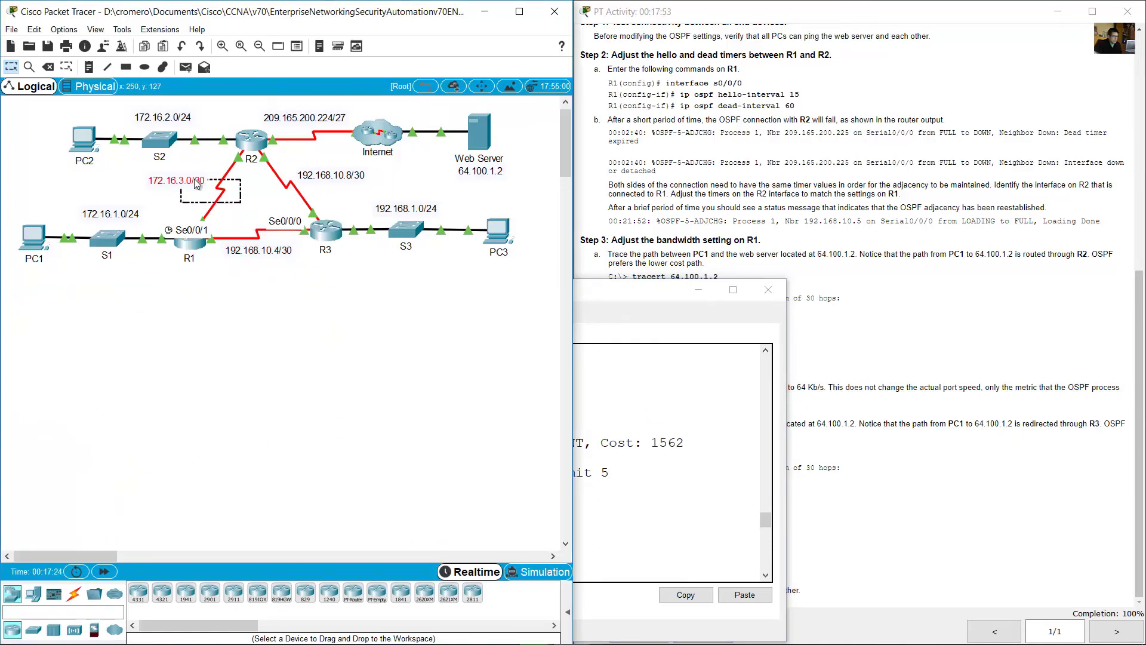
Step: Read the Part 2: Verify Connectivity instruction in the activity
click(935, 358)
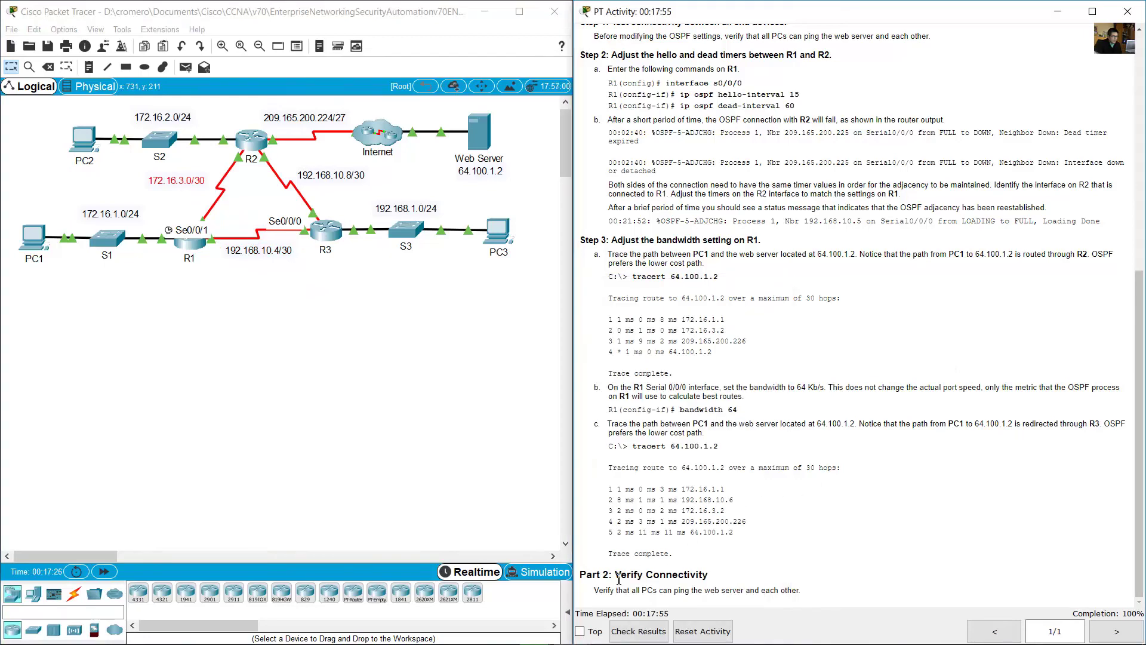
drag(616, 575, 731, 575)
drag(594, 590, 804, 590)
click(354, 437)
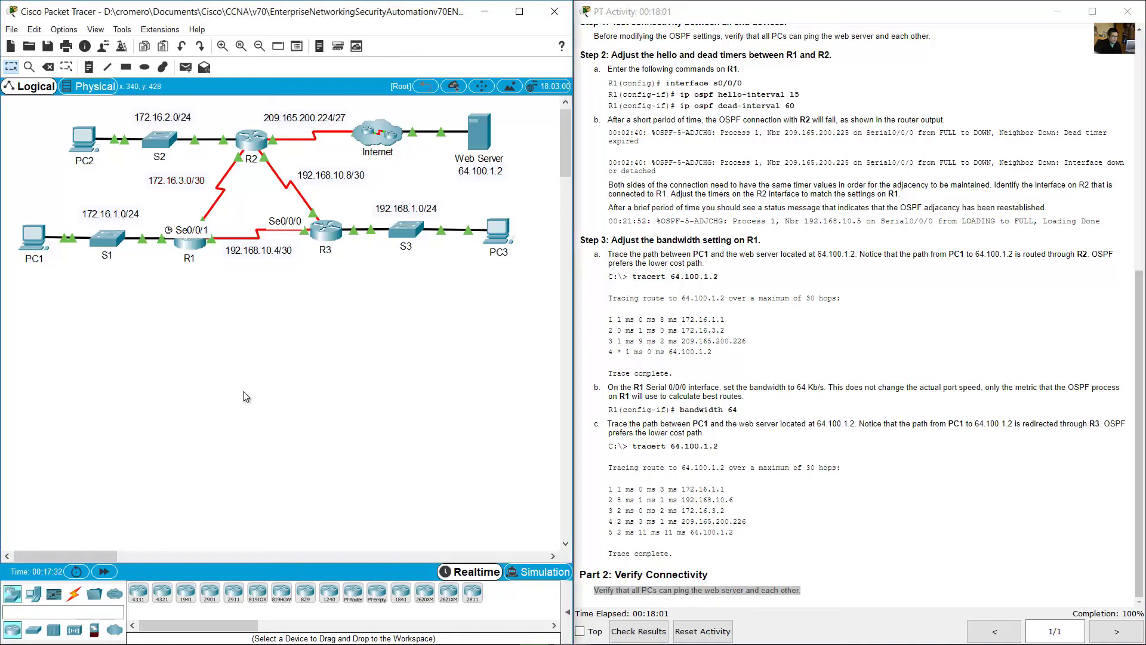
Step: Look up PC2's IPv4 address in the Addressing Table for a connectivity test from PC1
click(31, 242)
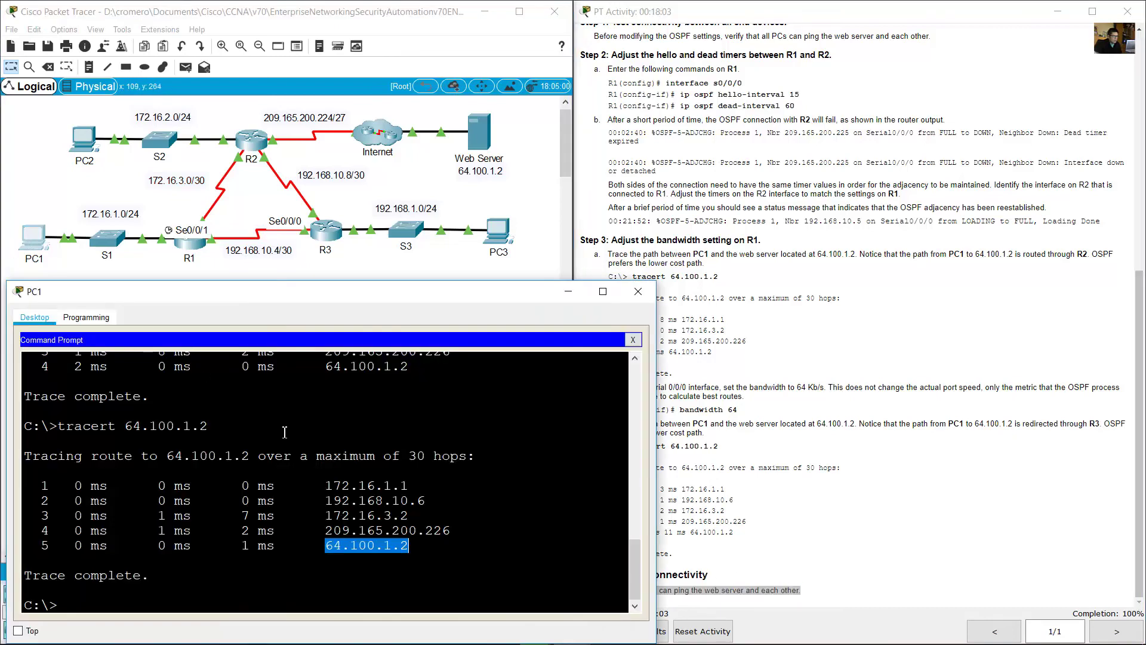
drag(112, 180, 57, 141)
click(818, 261)
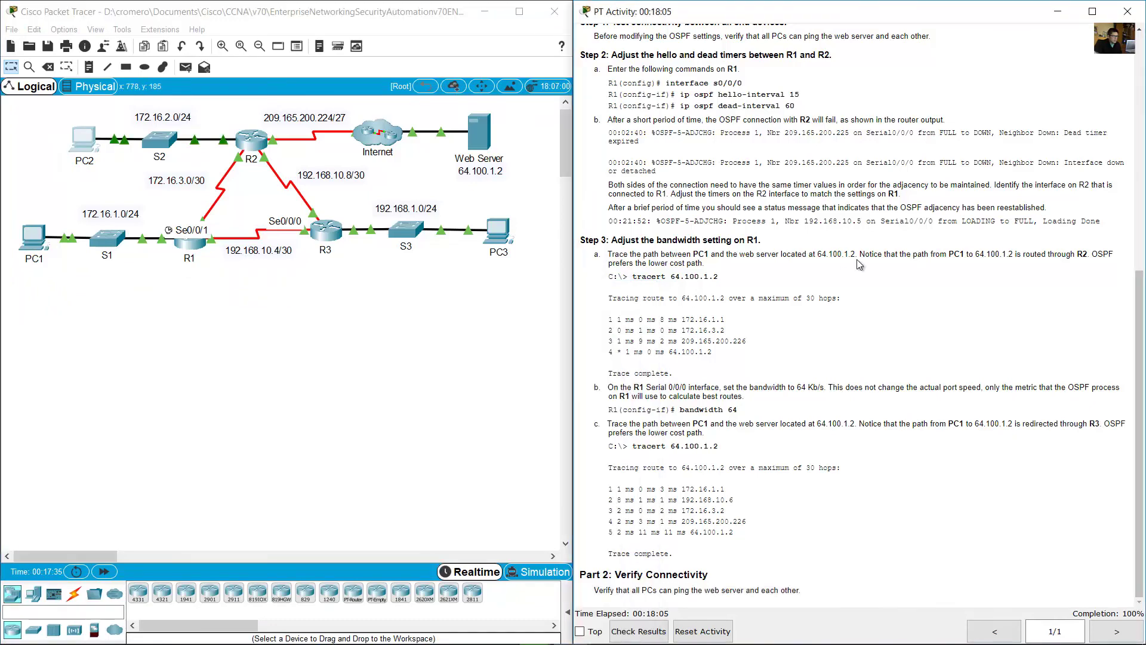
scroll(818, 261, up, 7)
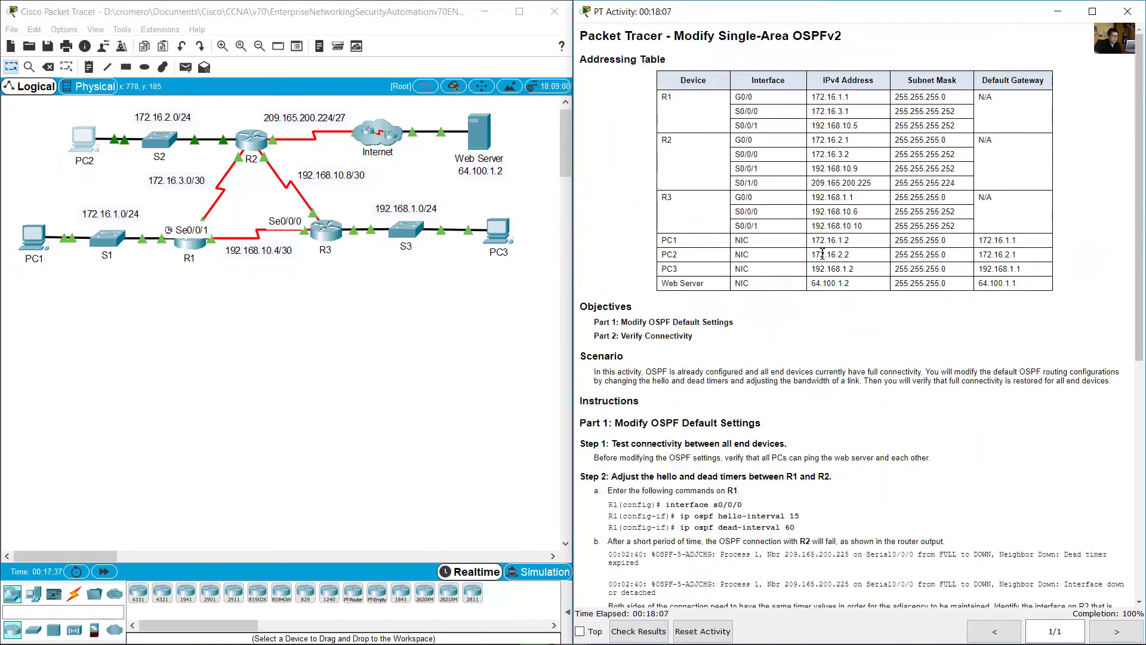
drag(812, 255, 838, 255)
Step: Ping PC2 at 172.16.2.2 from PC1's command prompt to test connectivity
click(34, 239)
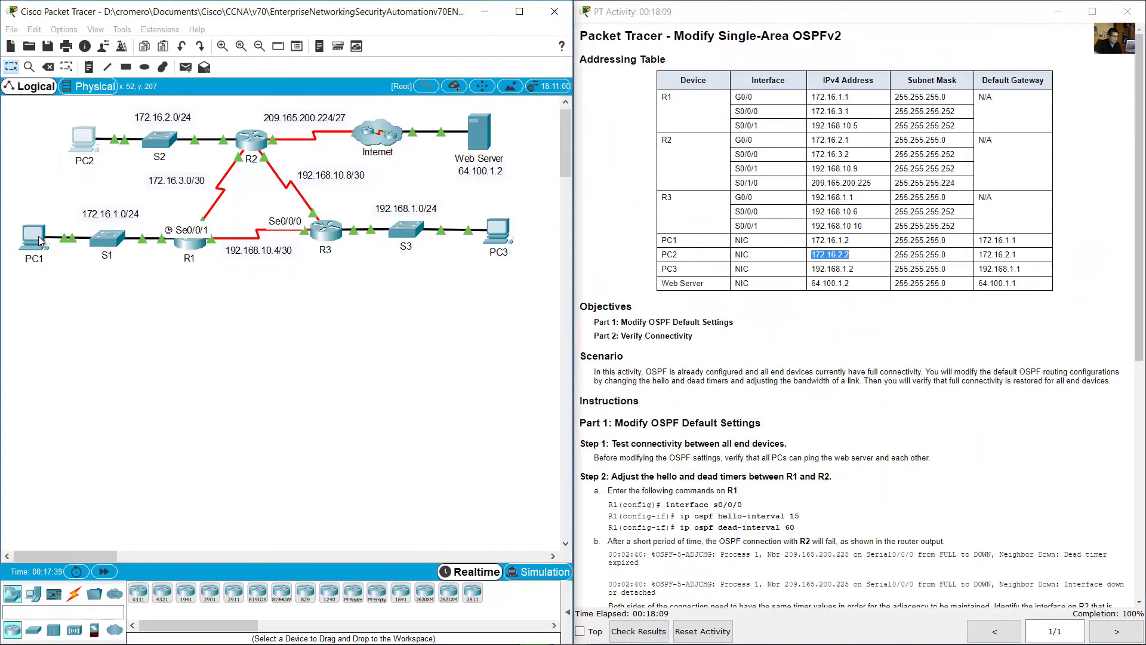
key(BackSpace)
key(BackSpace)
key(BackSpace)
key(BackSpace)
key(BackSpace)
key(BackSpace)
key(BackSpace)
key(BackSpace)
key(BackSpace)
key(BackSpace)
text(172.16.2.2)
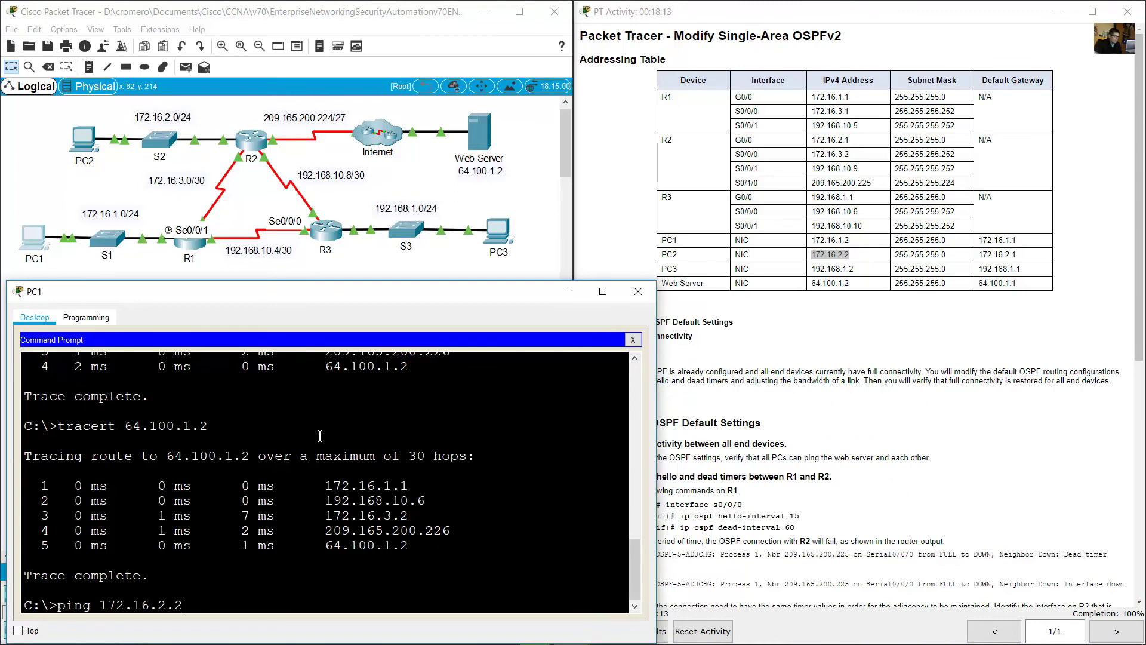
key(Return)
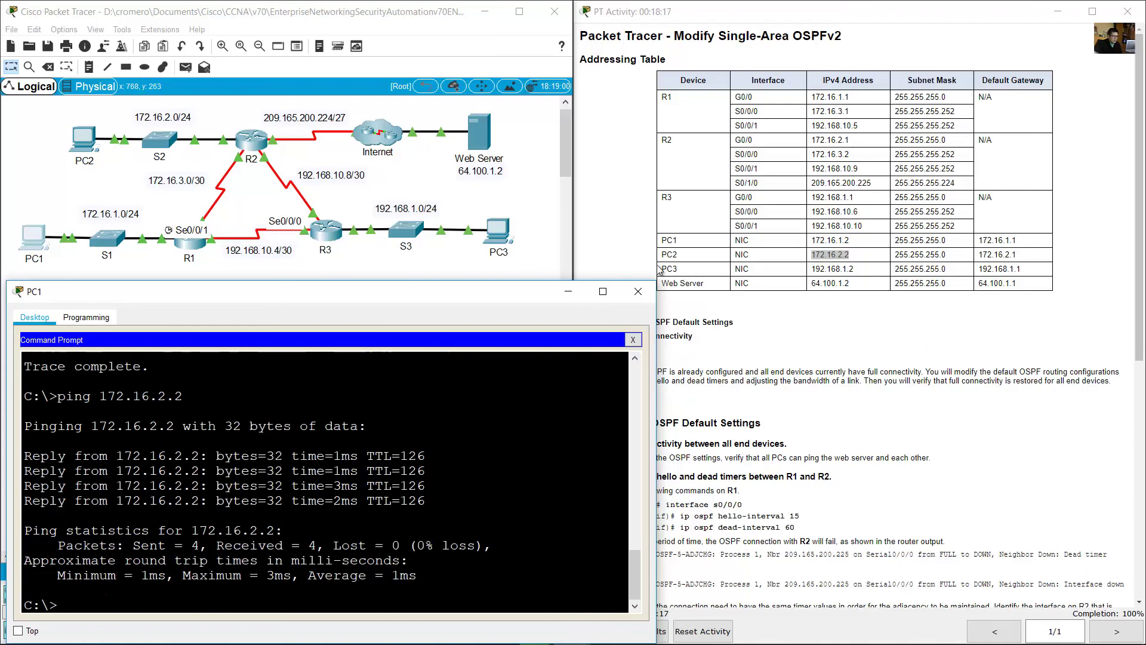
Step: Ping PC3 from PC1's command prompt using its Addressing Table address, 192.168.1.2
click(772, 267)
drag(816, 269, 860, 270)
key(ctrl+c)
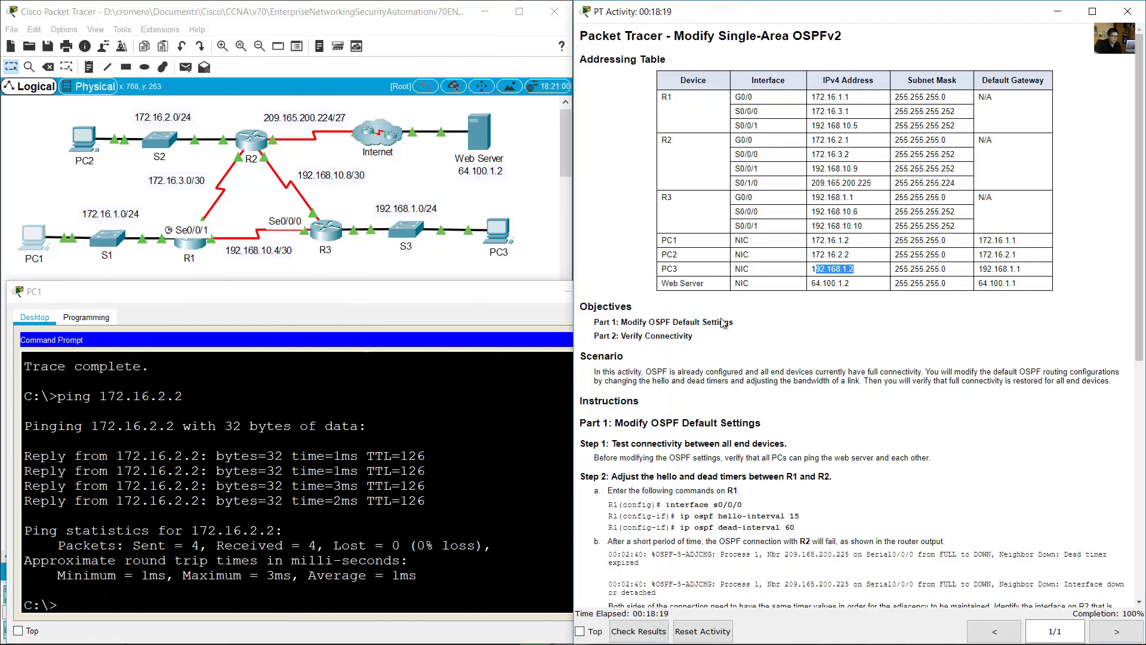
key(alt+Tab)
key(Up)
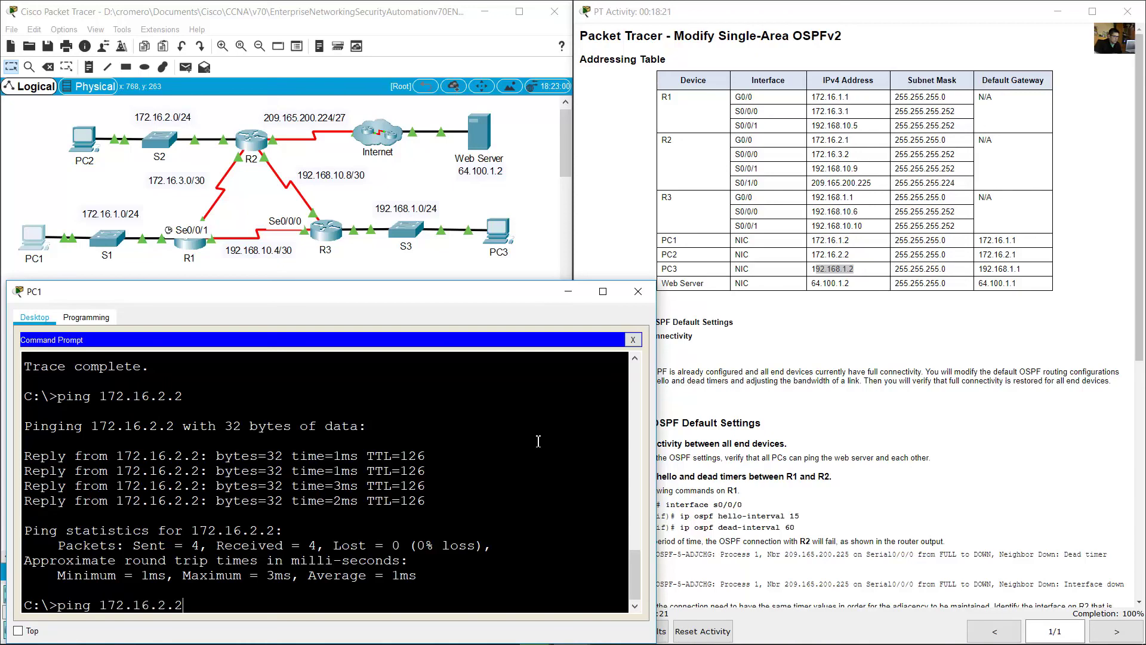
key(BackSpace)
key(BackSpace)
key(BackSpace)
key(BackSpace)
key(BackSpace)
key(BackSpace)
key(BackSpace)
key(BackSpace)
key(BackSpace)
key(ctrl+v)
key(Return)
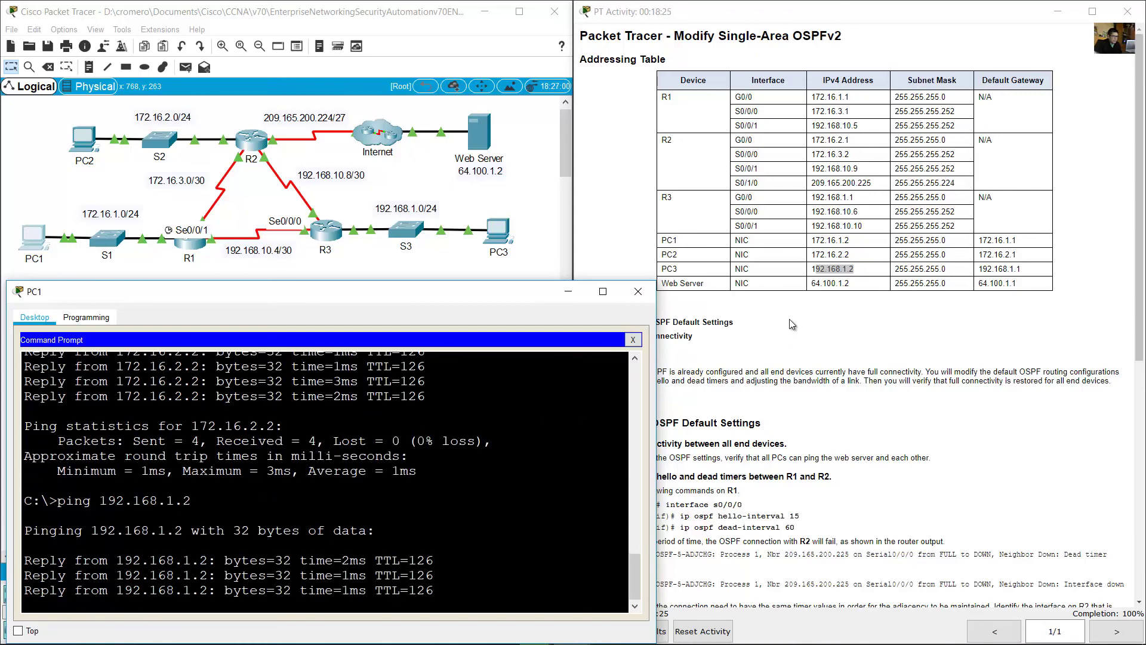
Step: Ping the web server at 64.100.1.2 from PC1's command prompt and return to the activity instructions
drag(813, 283, 867, 285)
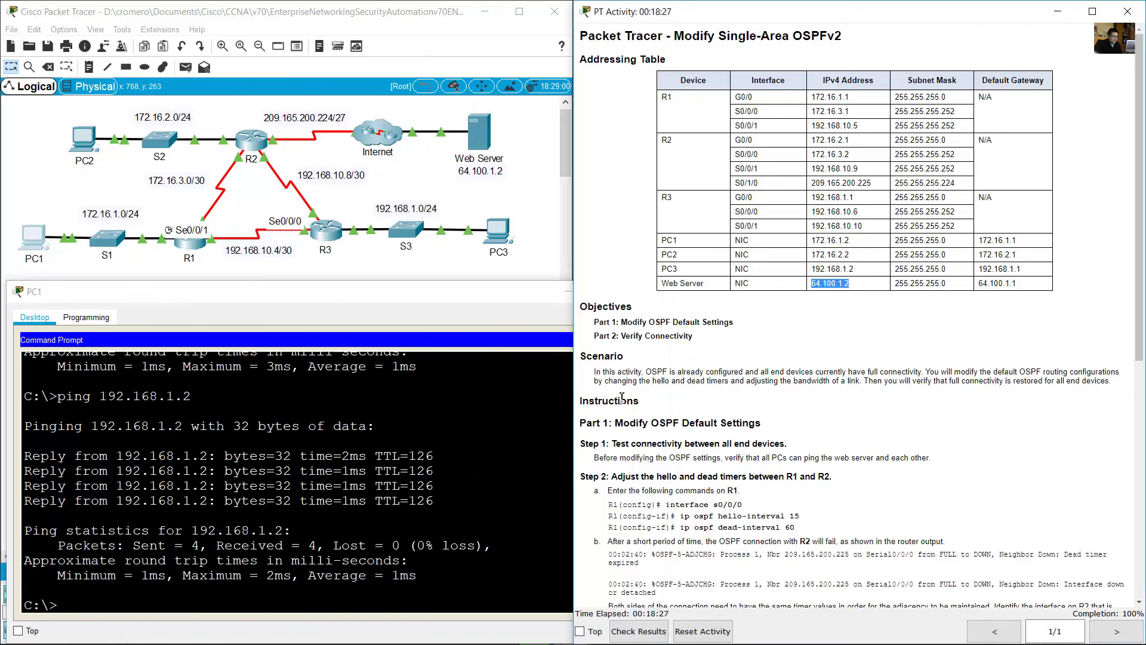
click(403, 466)
key(Up)
key(Up)
key(Up)
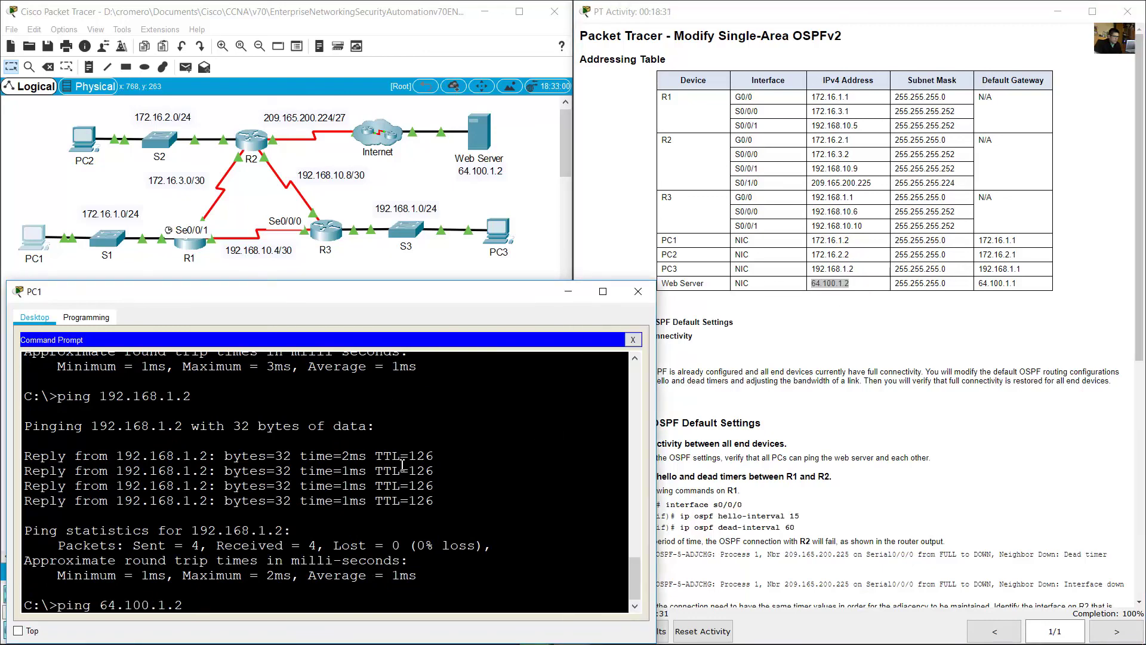
key(Return)
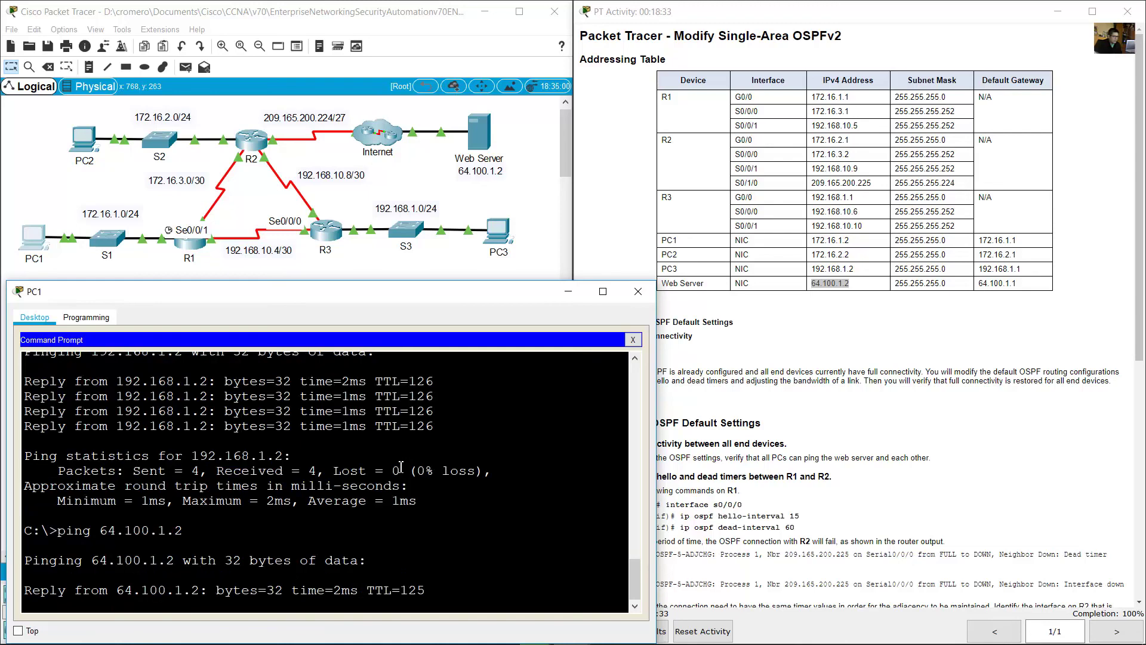
click(873, 392)
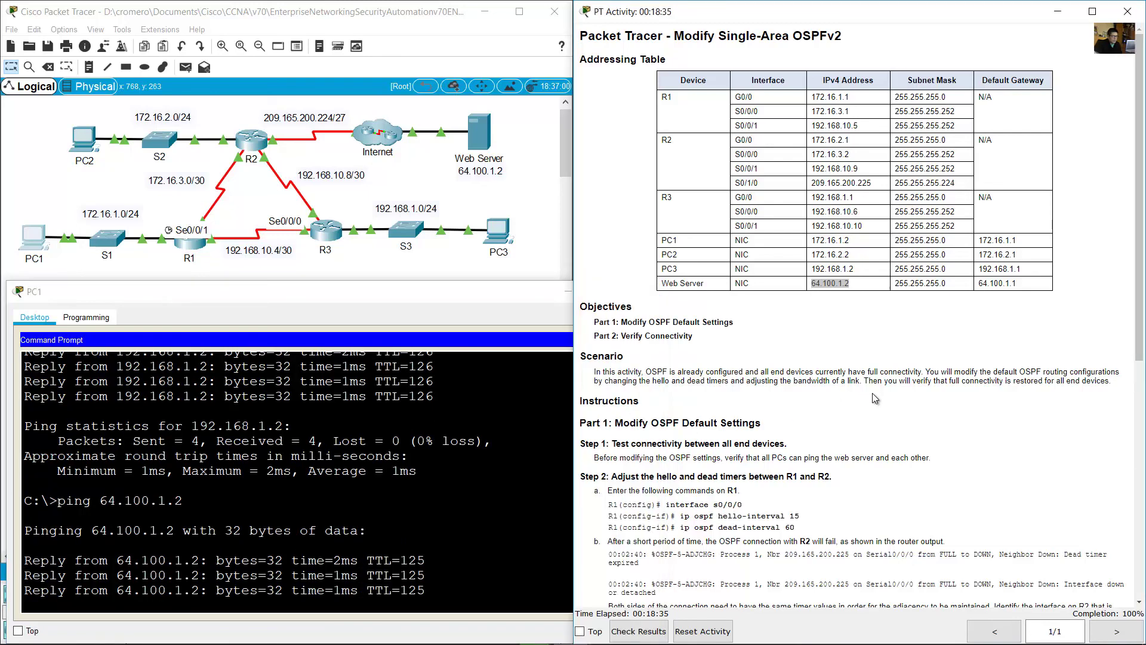